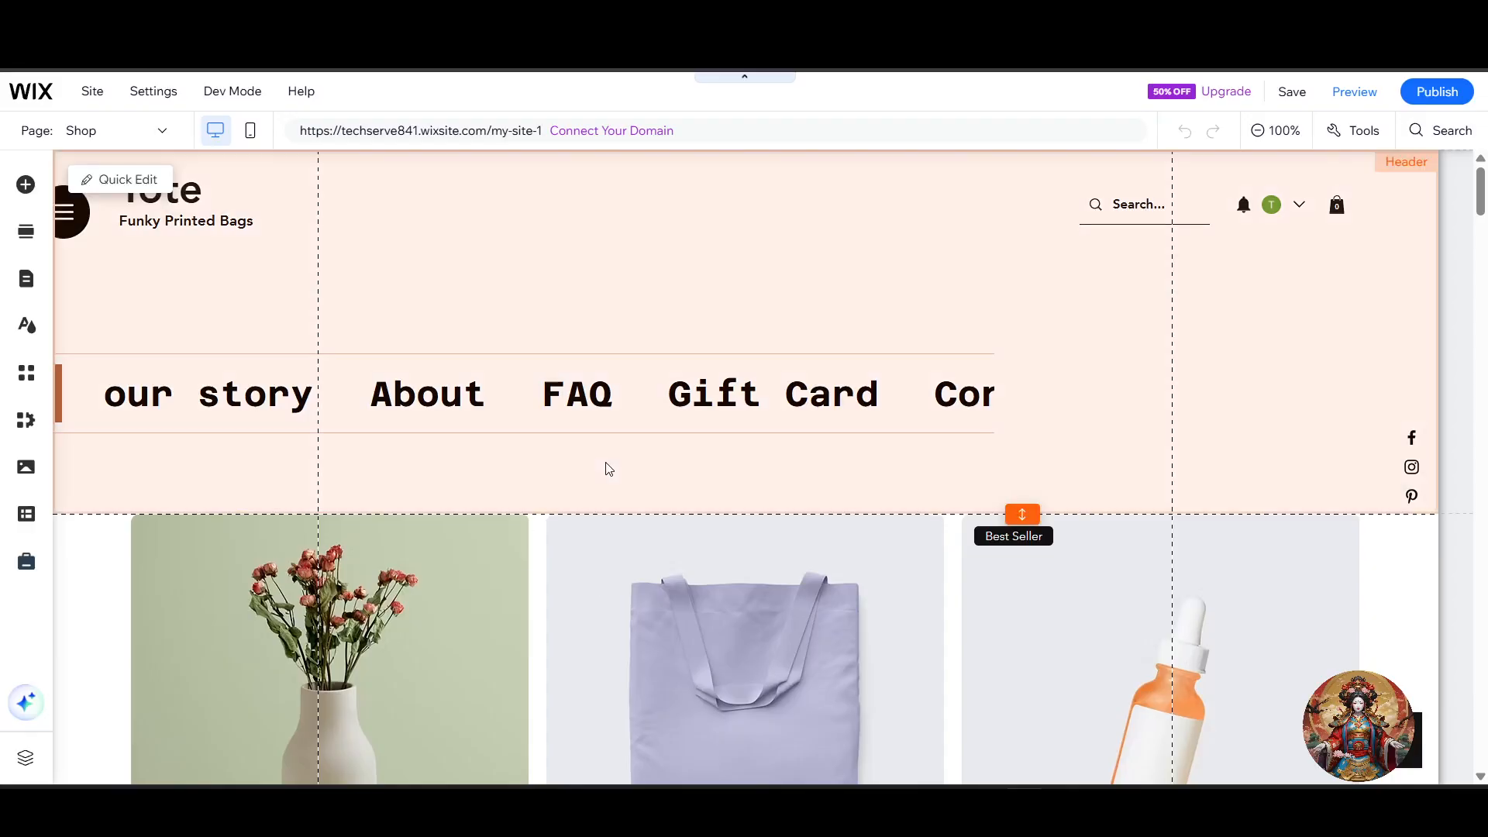
Switch from the Wix editor to Wix Studio by opening its address, starting with studio.wi, in a new browser tab.
scroll(608, 465, down, 6)
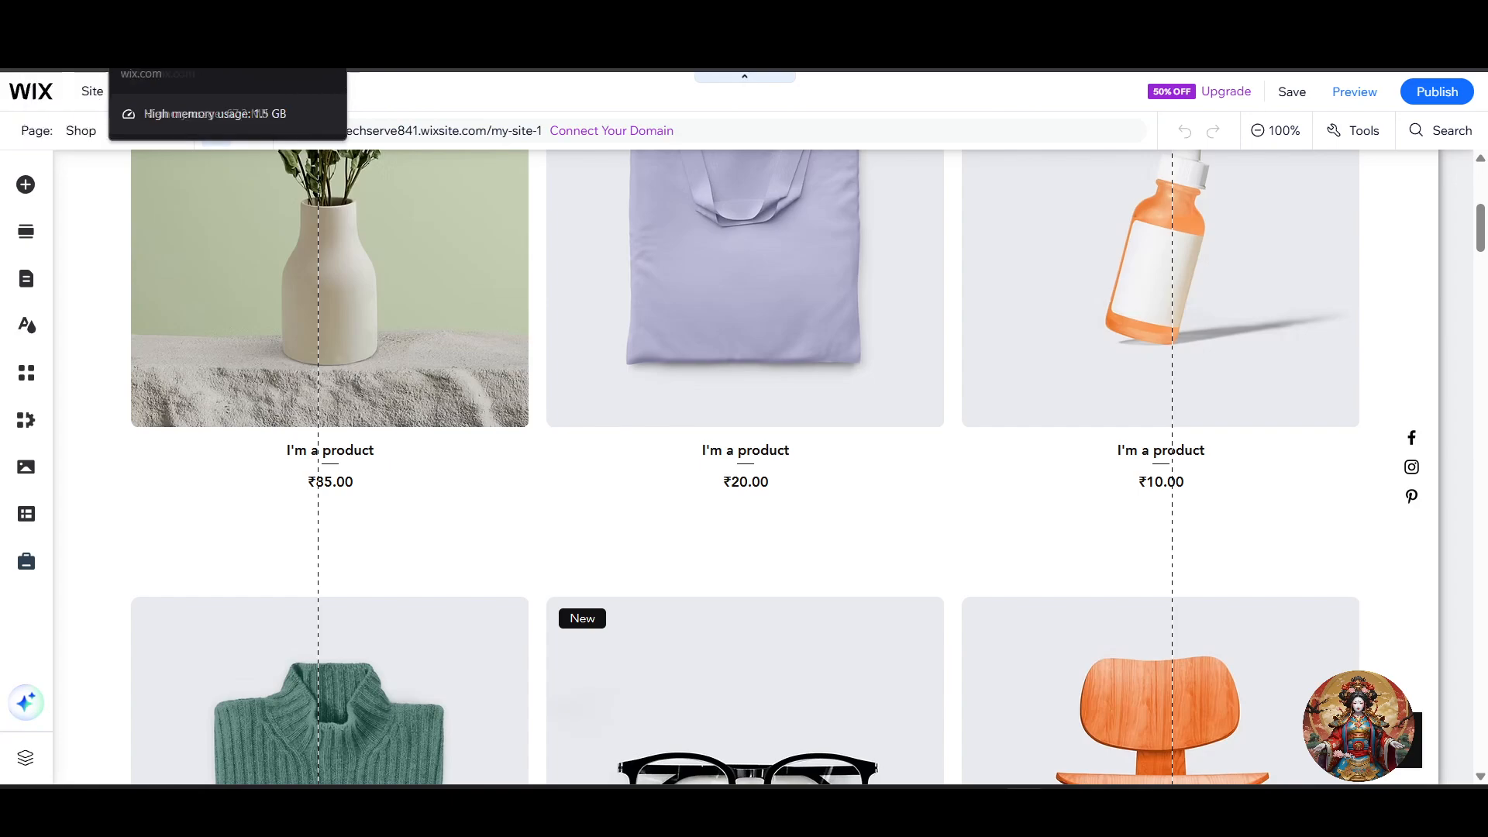
key(ctrl+t)
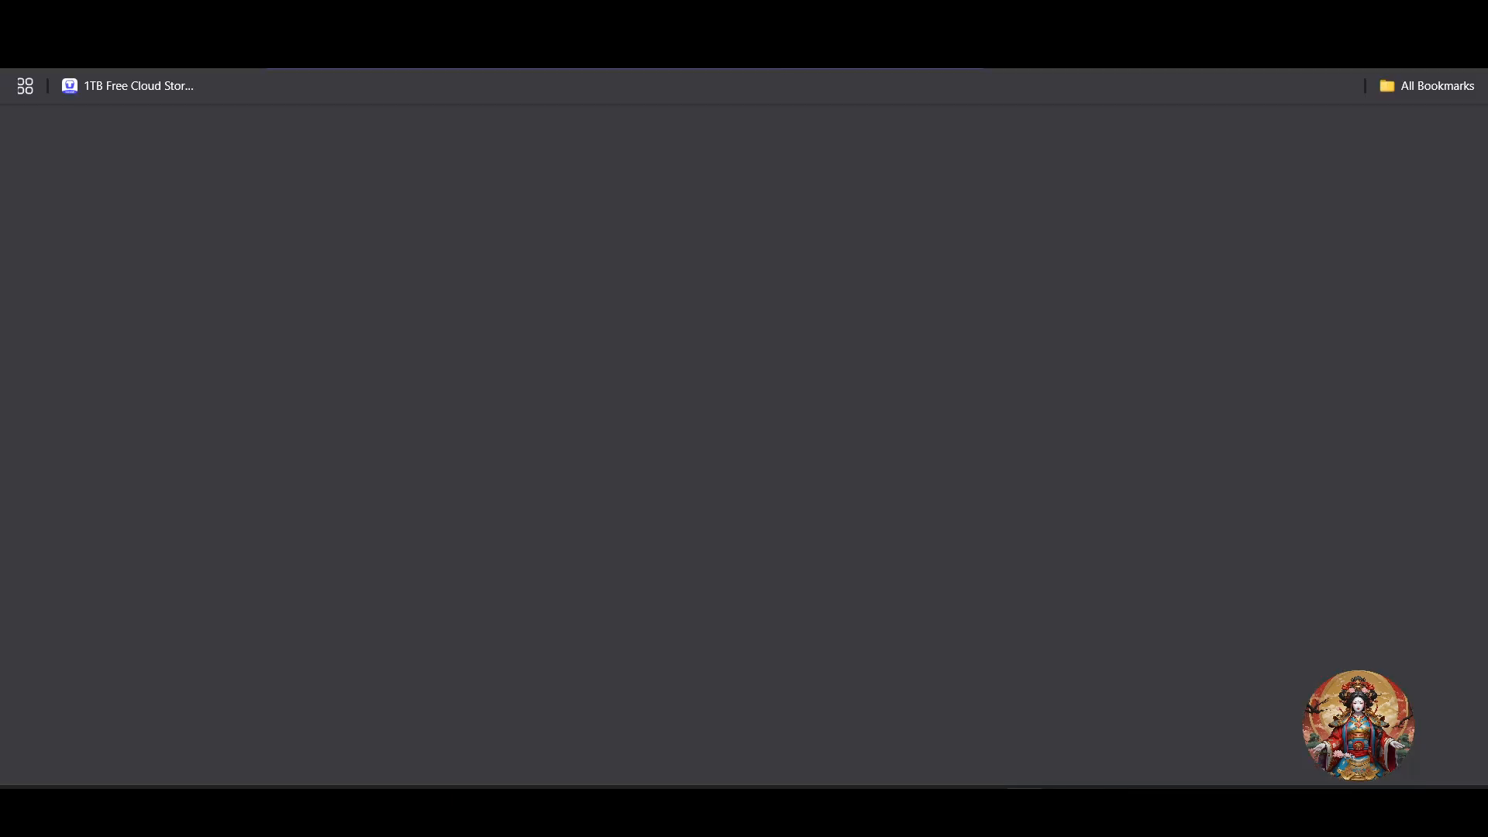
text(studi)
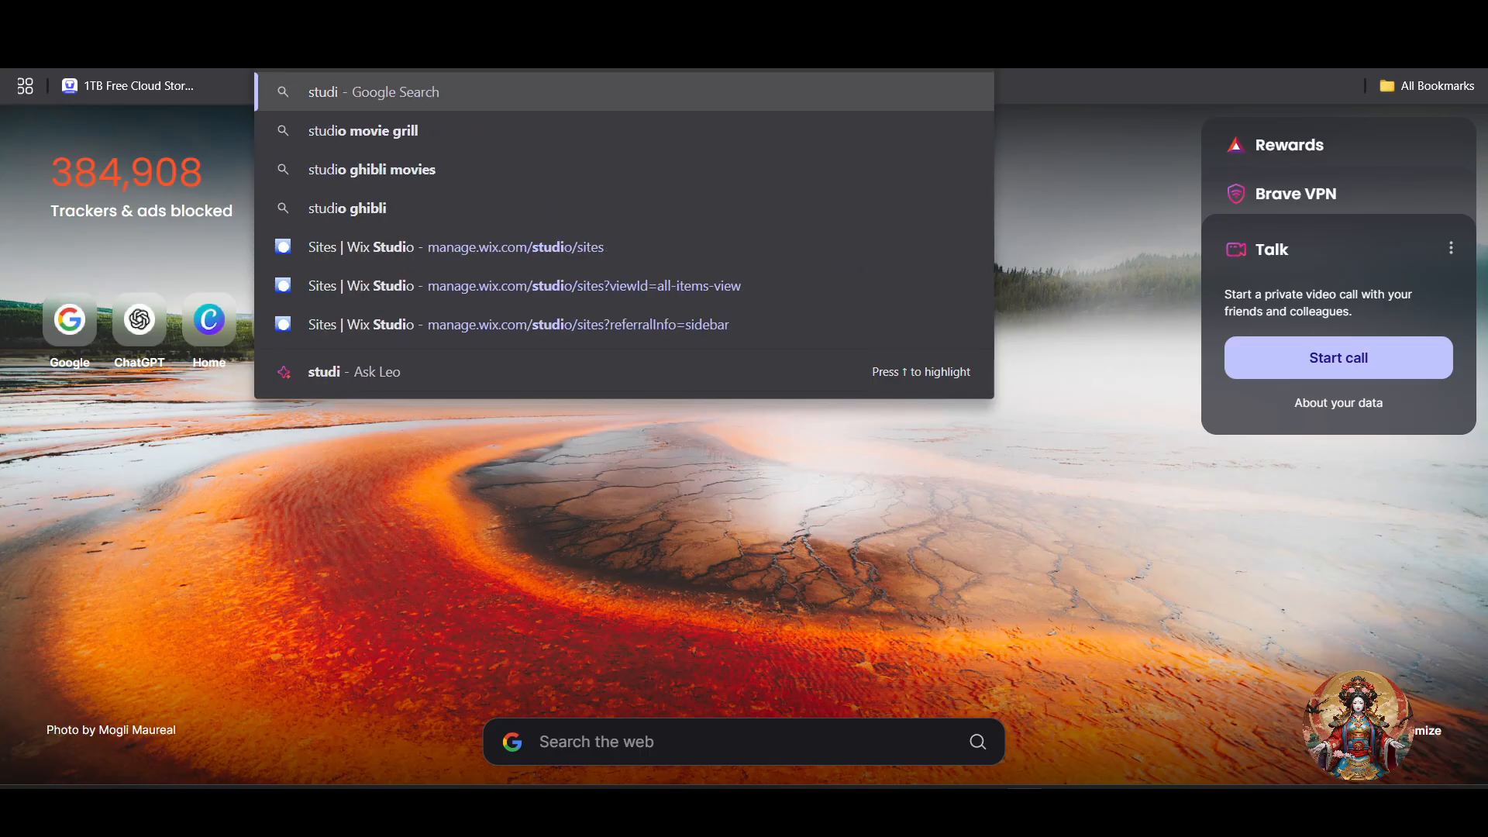
text(o.wi)
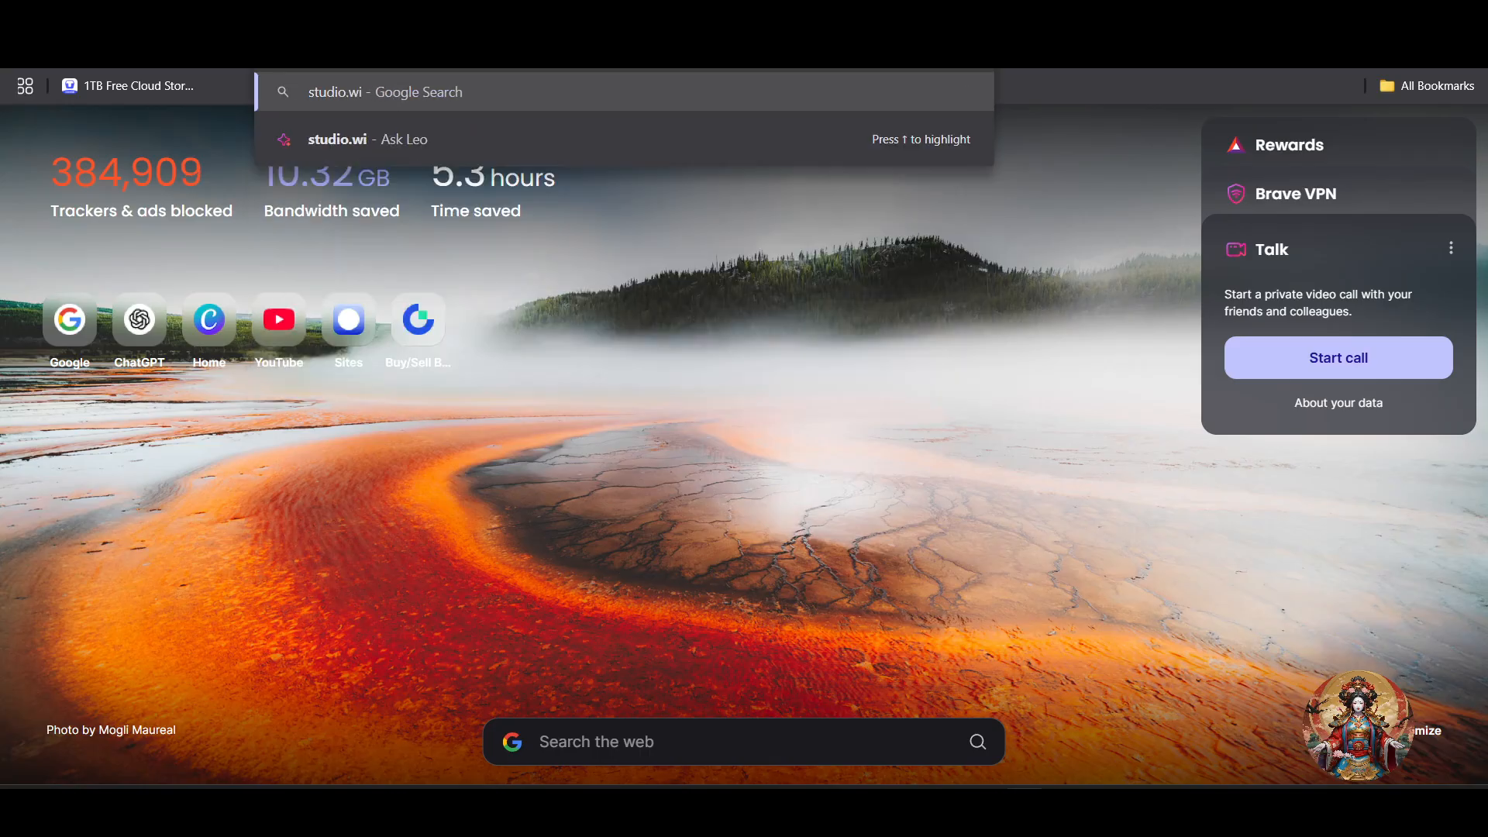
key(Return)
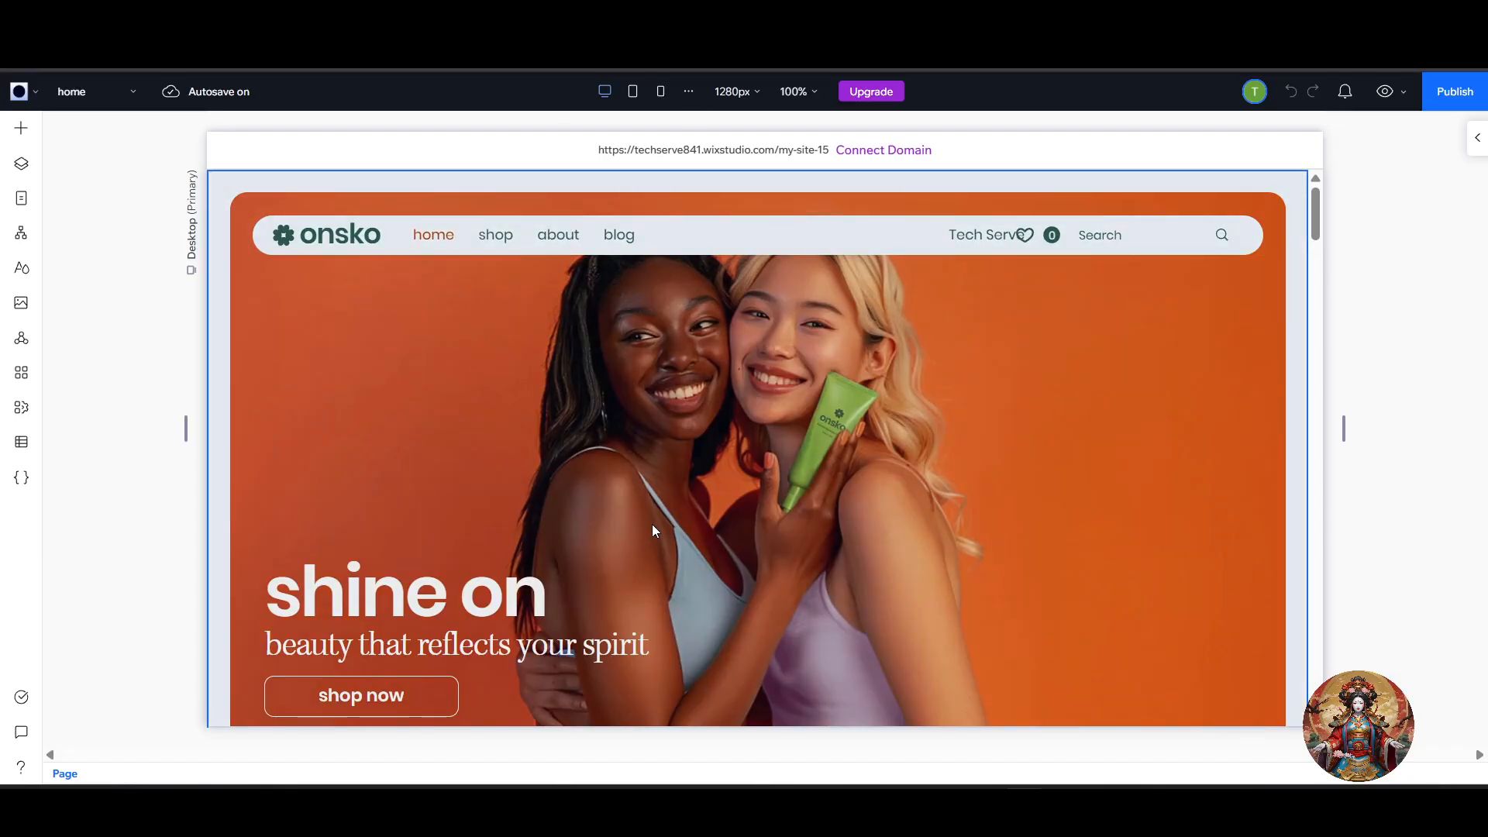
Look through the home page sections, from the hero banner and best sellers down to the our story section.
scroll(665, 527, down, 7)
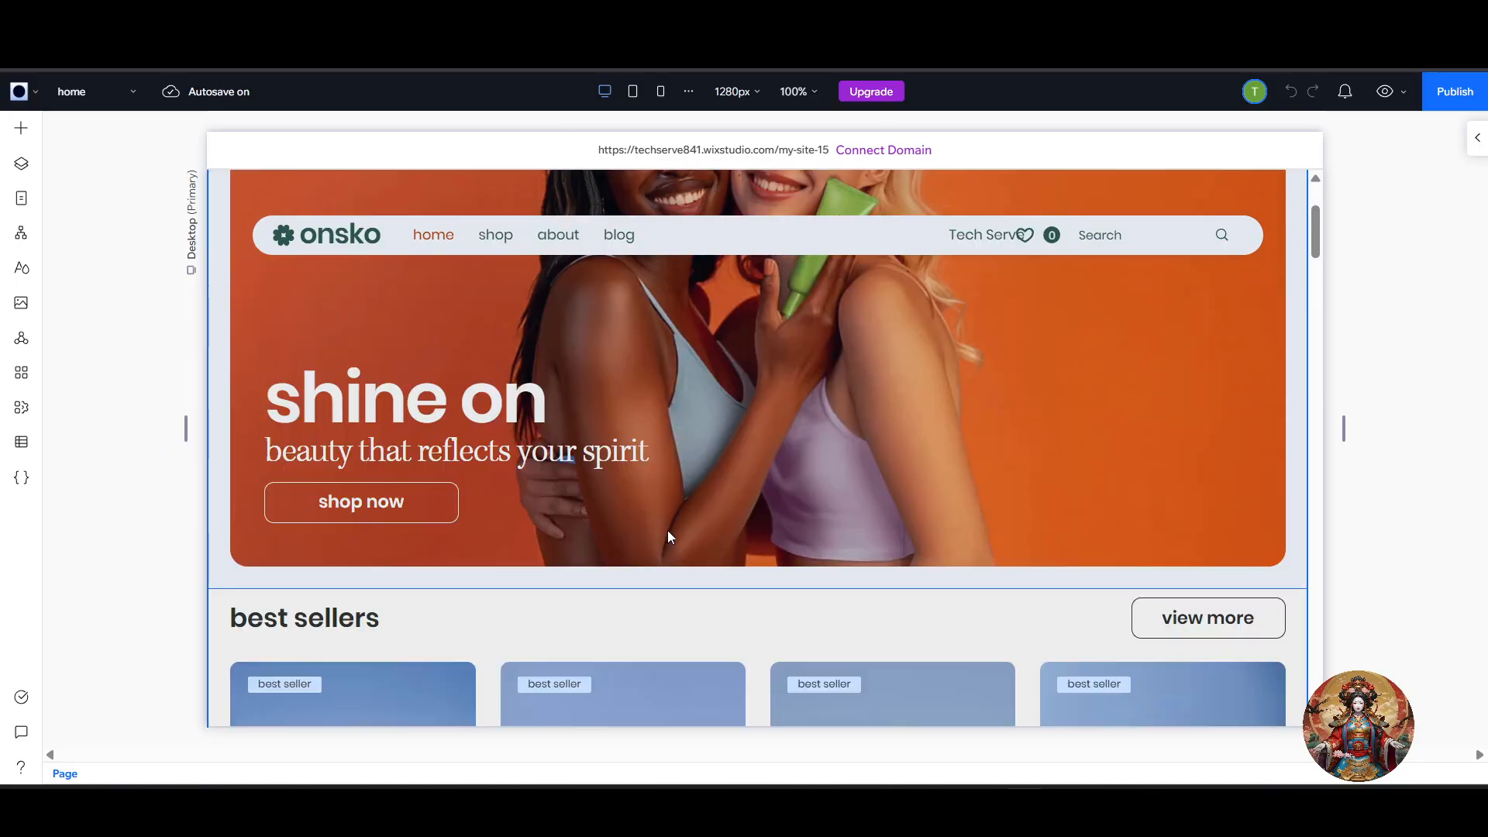
scroll(552, 587, down, 6)
scroll(578, 586, up, 2)
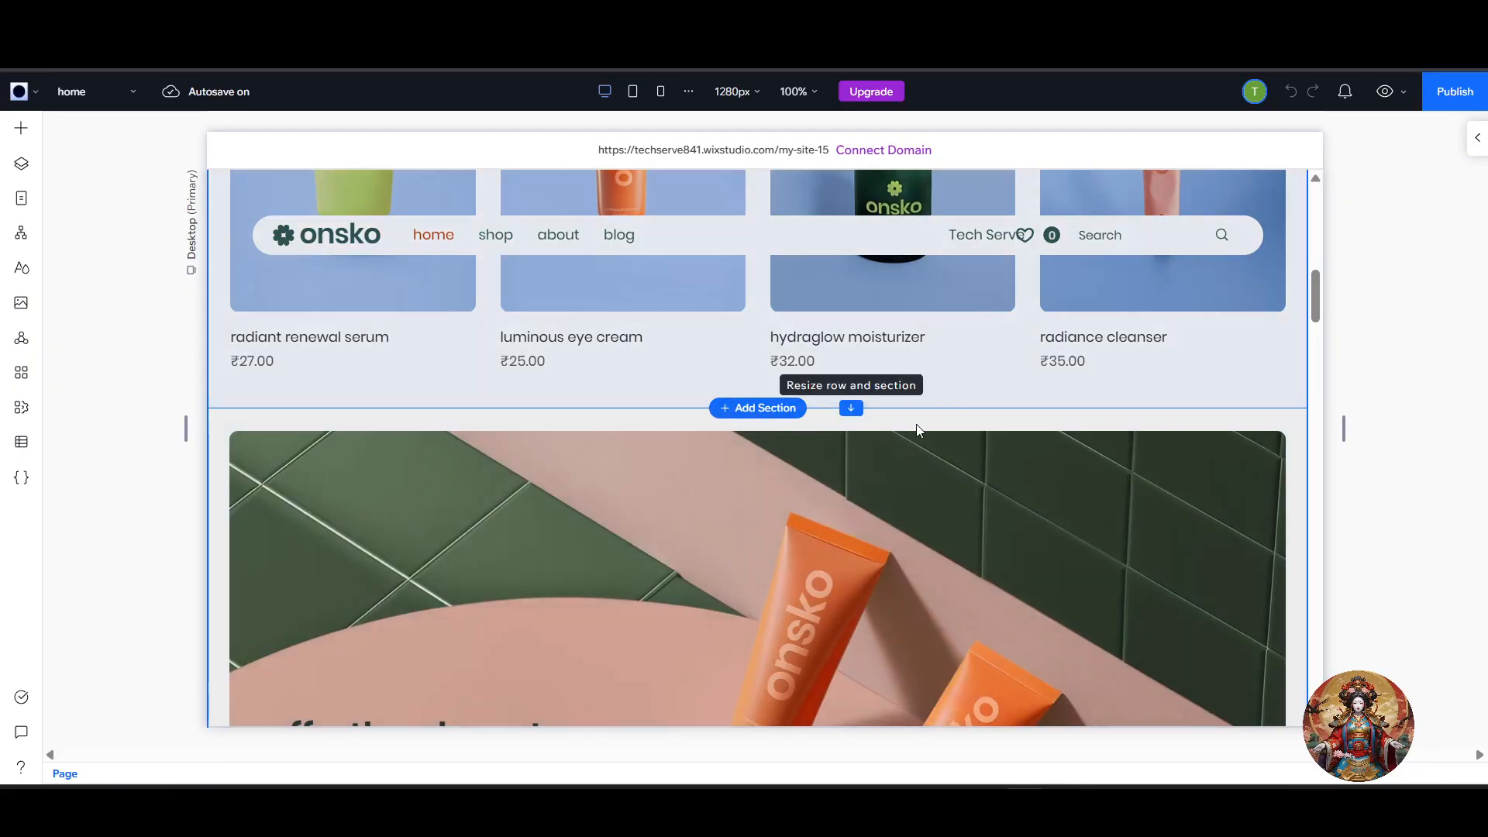
scroll(917, 430, up, 4)
scroll(913, 426, down, 10)
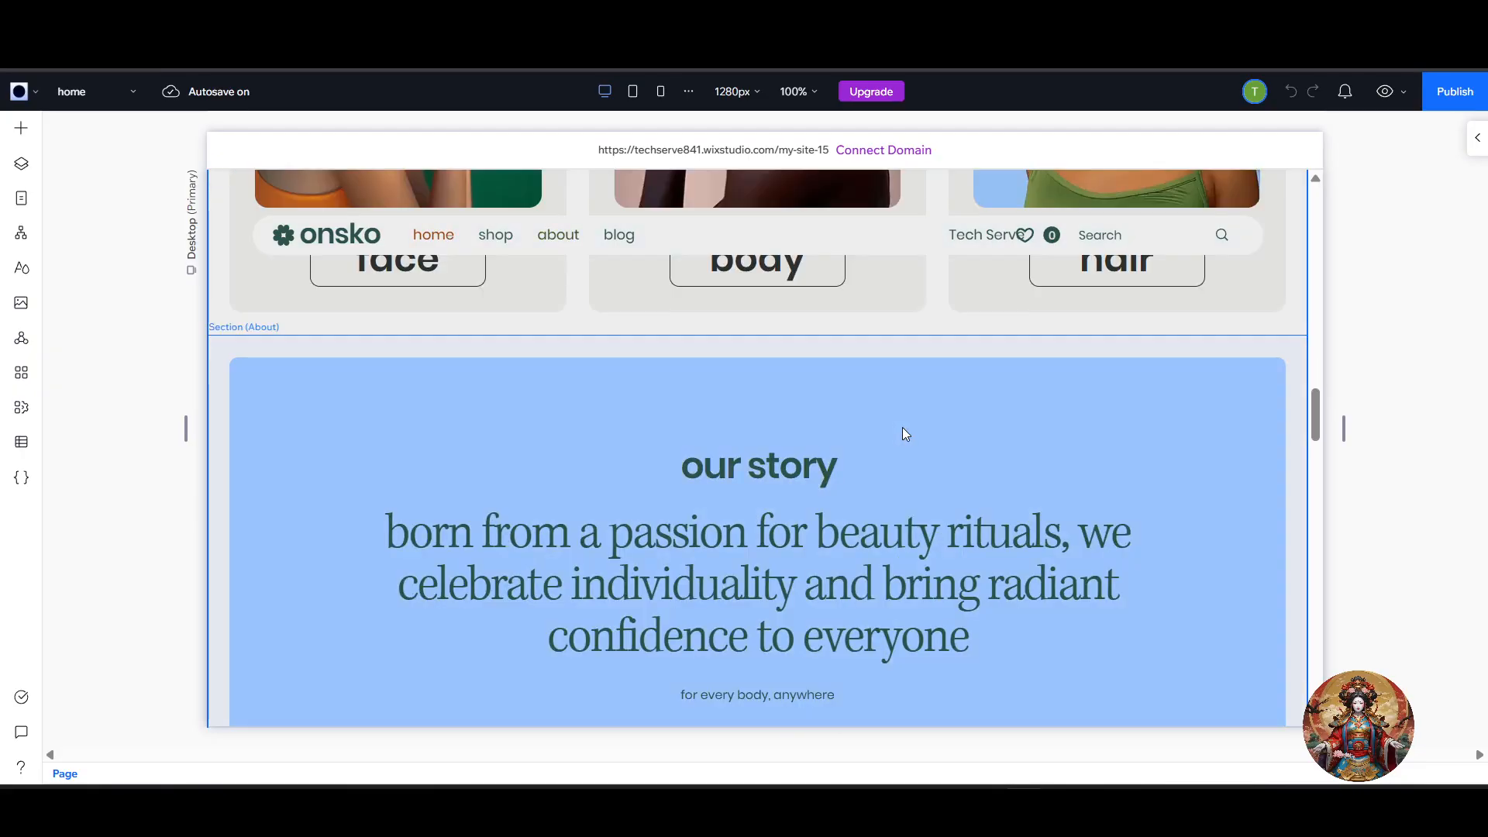
scroll(903, 427, up, 8)
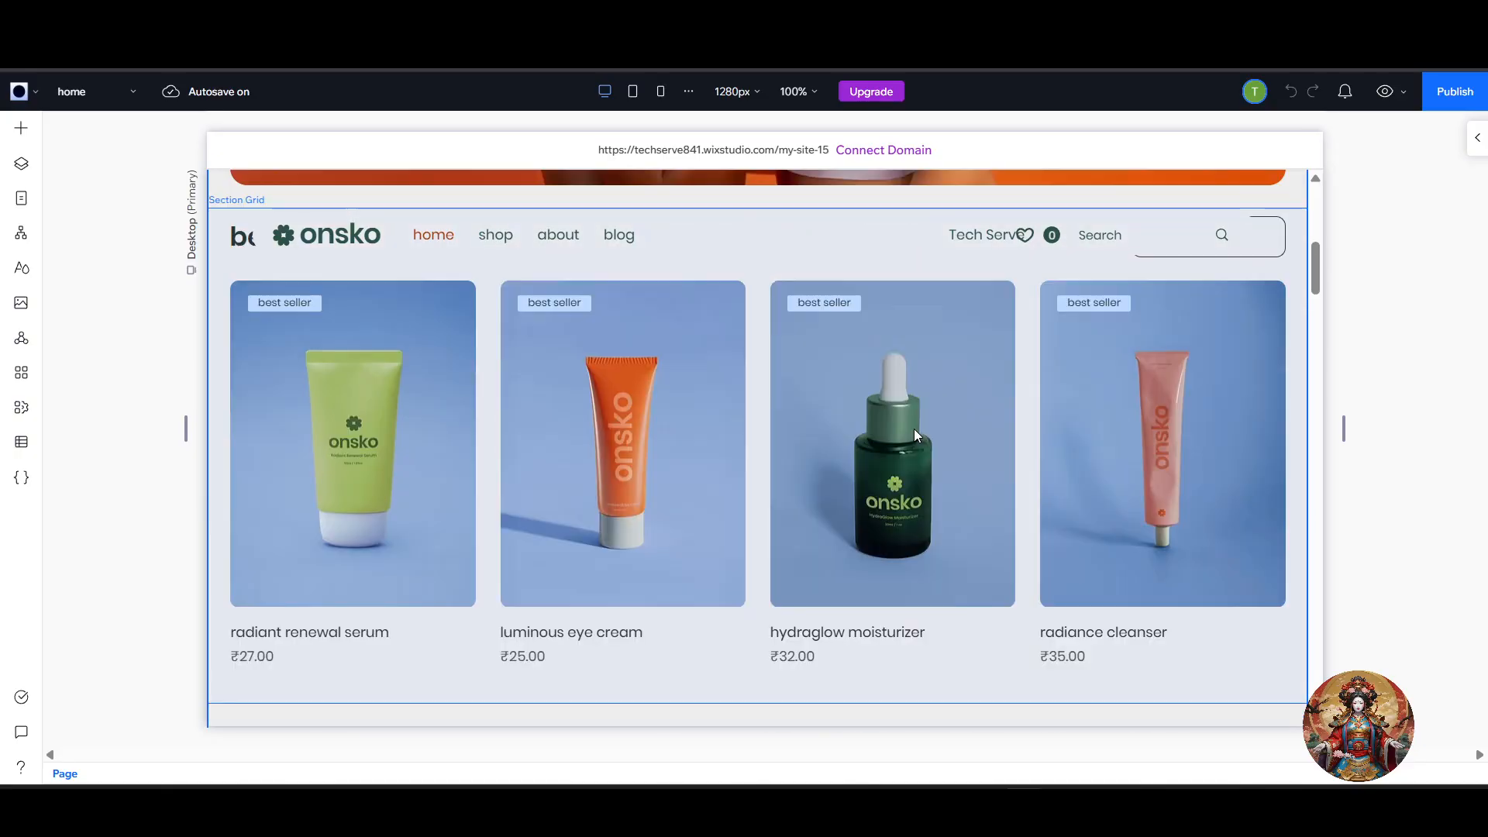
scroll(913, 429, up, 5)
scroll(913, 425, down, 3)
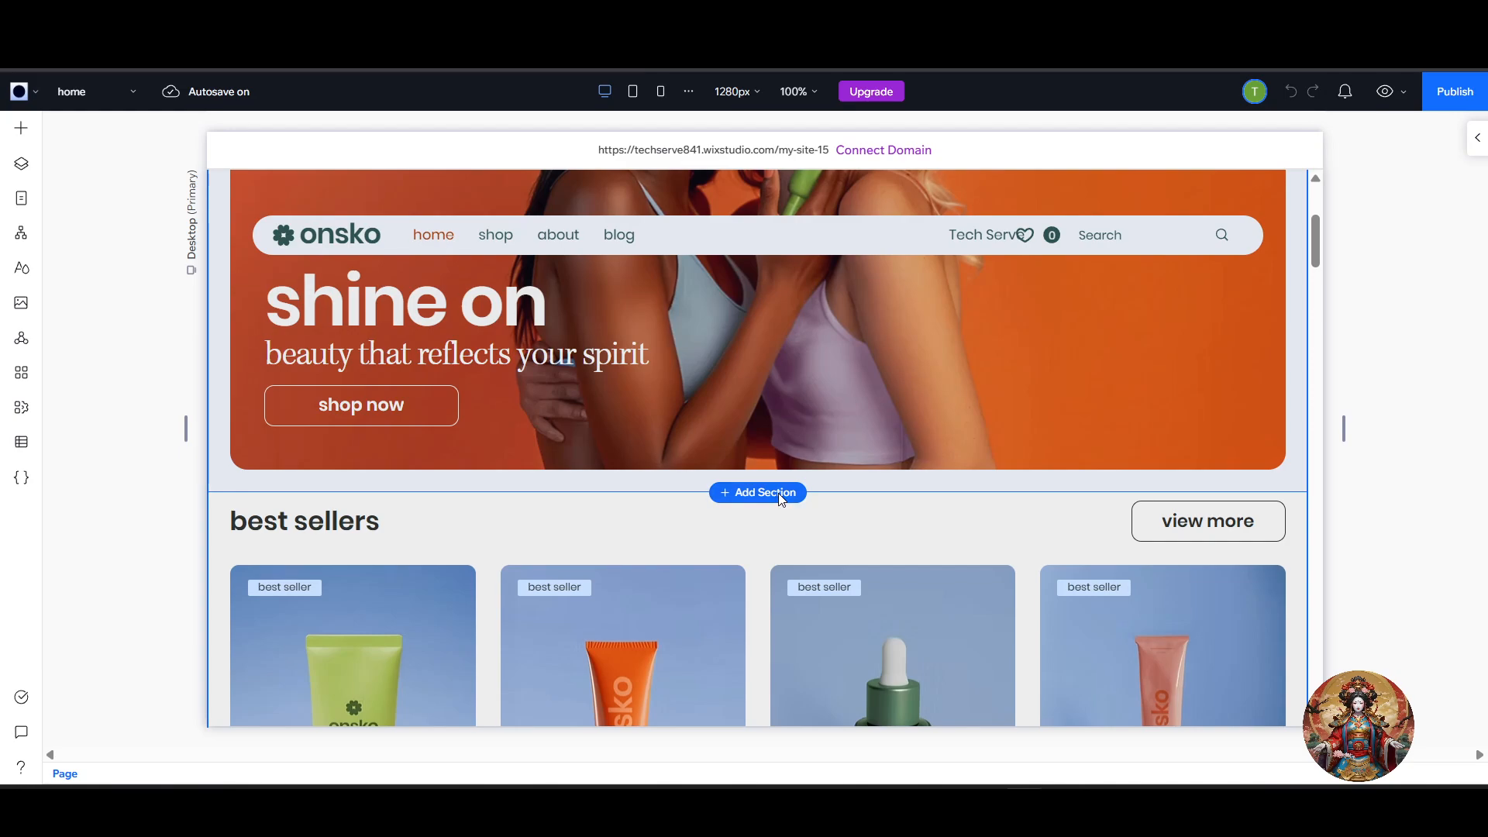
Add a new section between the hero banner and best sellers, and place a Heading 1 text in it.
click(781, 494)
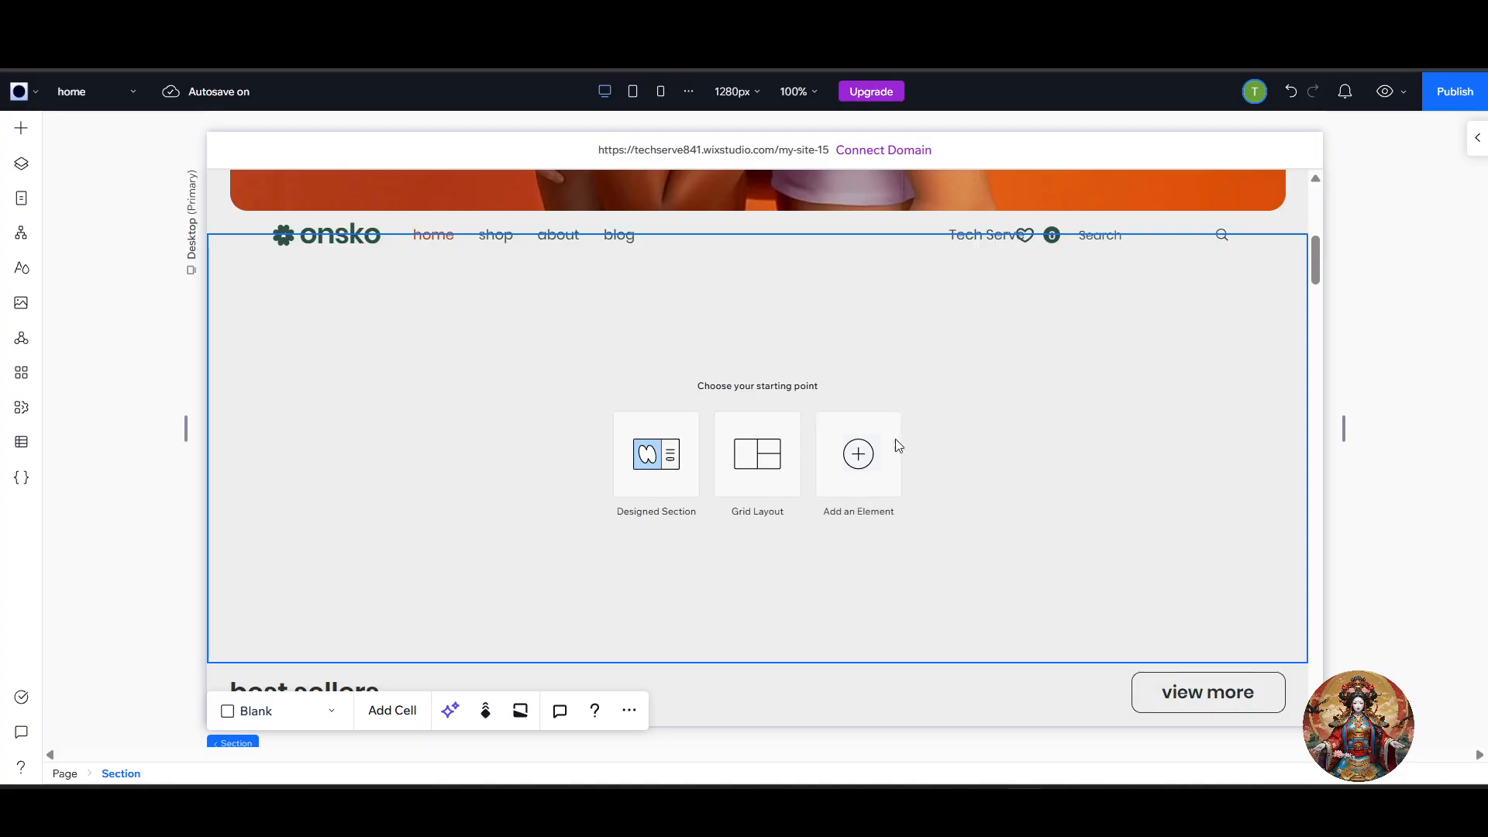
click(21, 133)
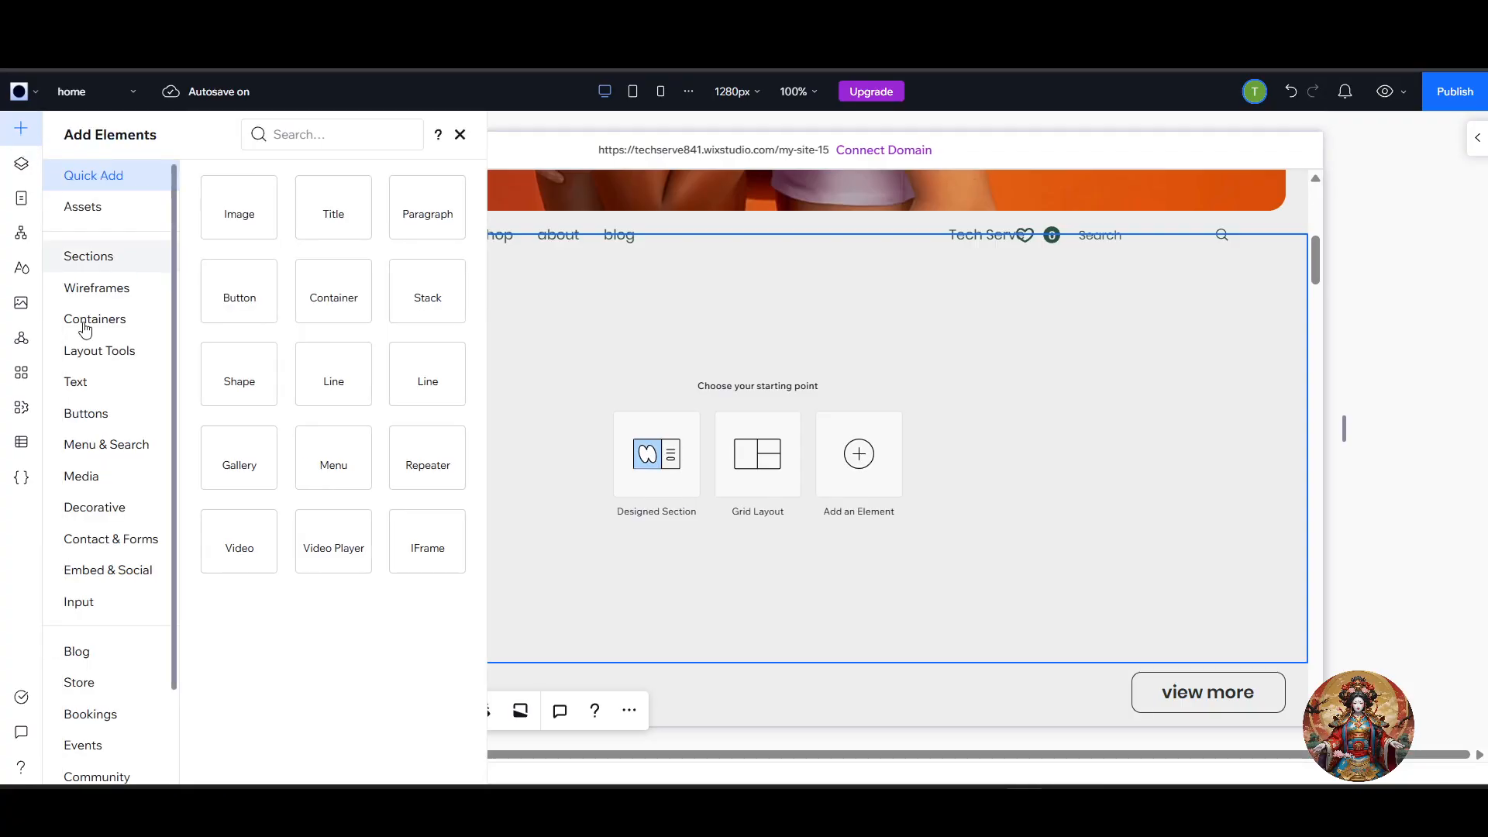
click(93, 387)
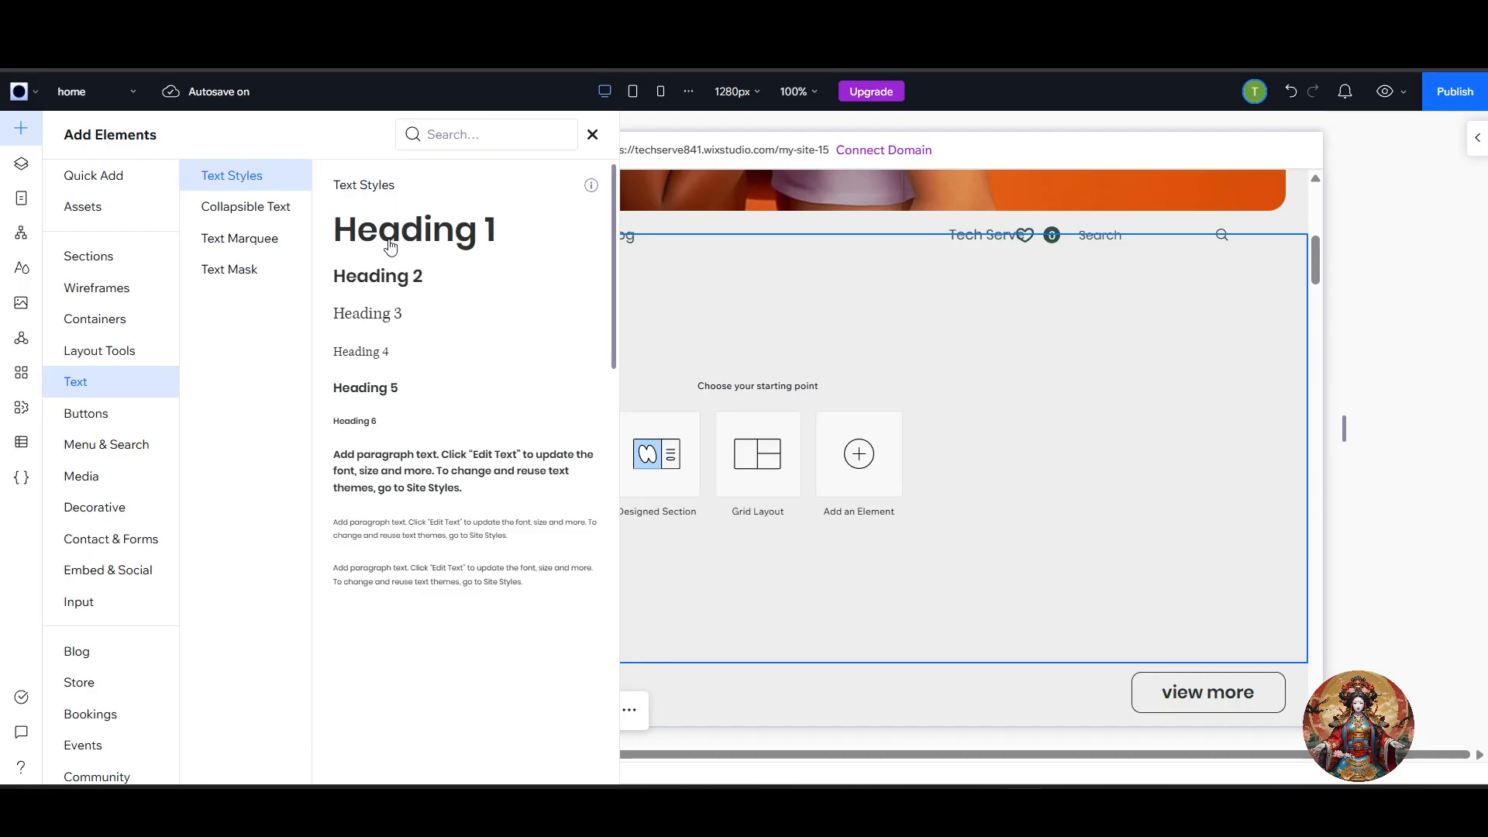
drag(379, 225, 910, 354)
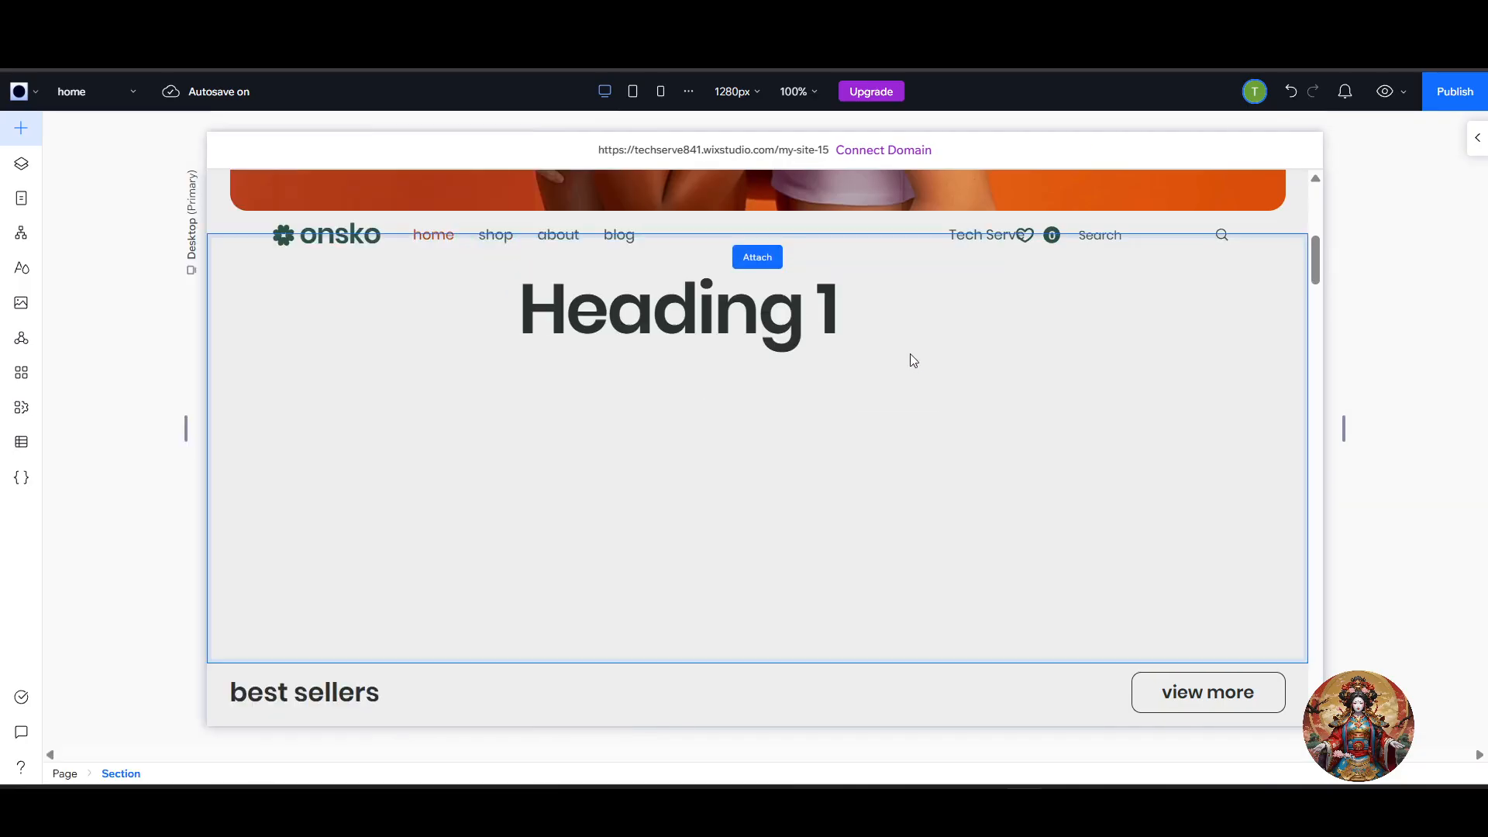
Replace the heading's text with "How add animation" and widen its text box to 774 px.
double_click(699, 306)
key(BackSpace)
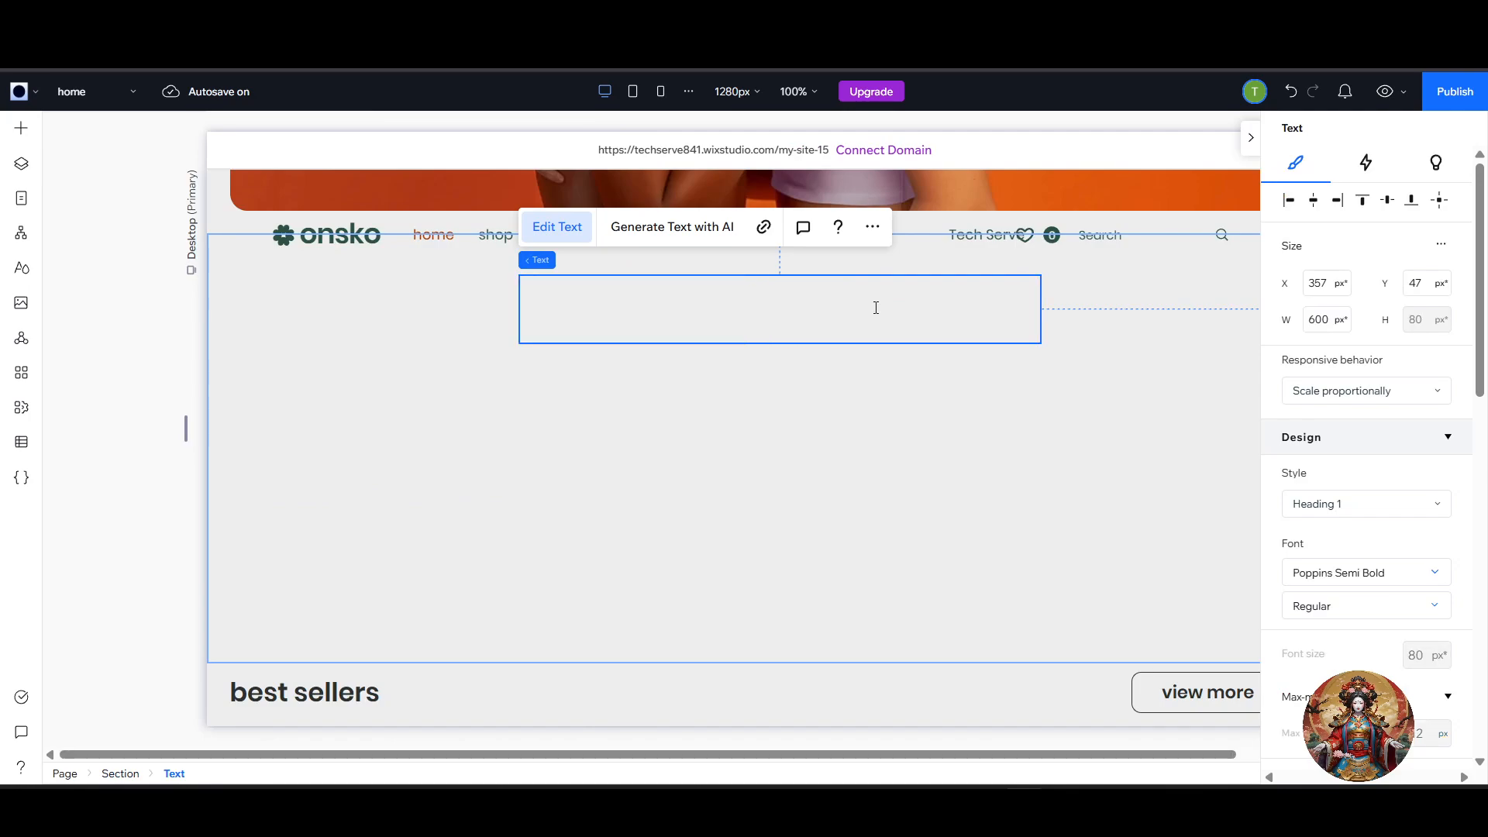
text(How add ania)
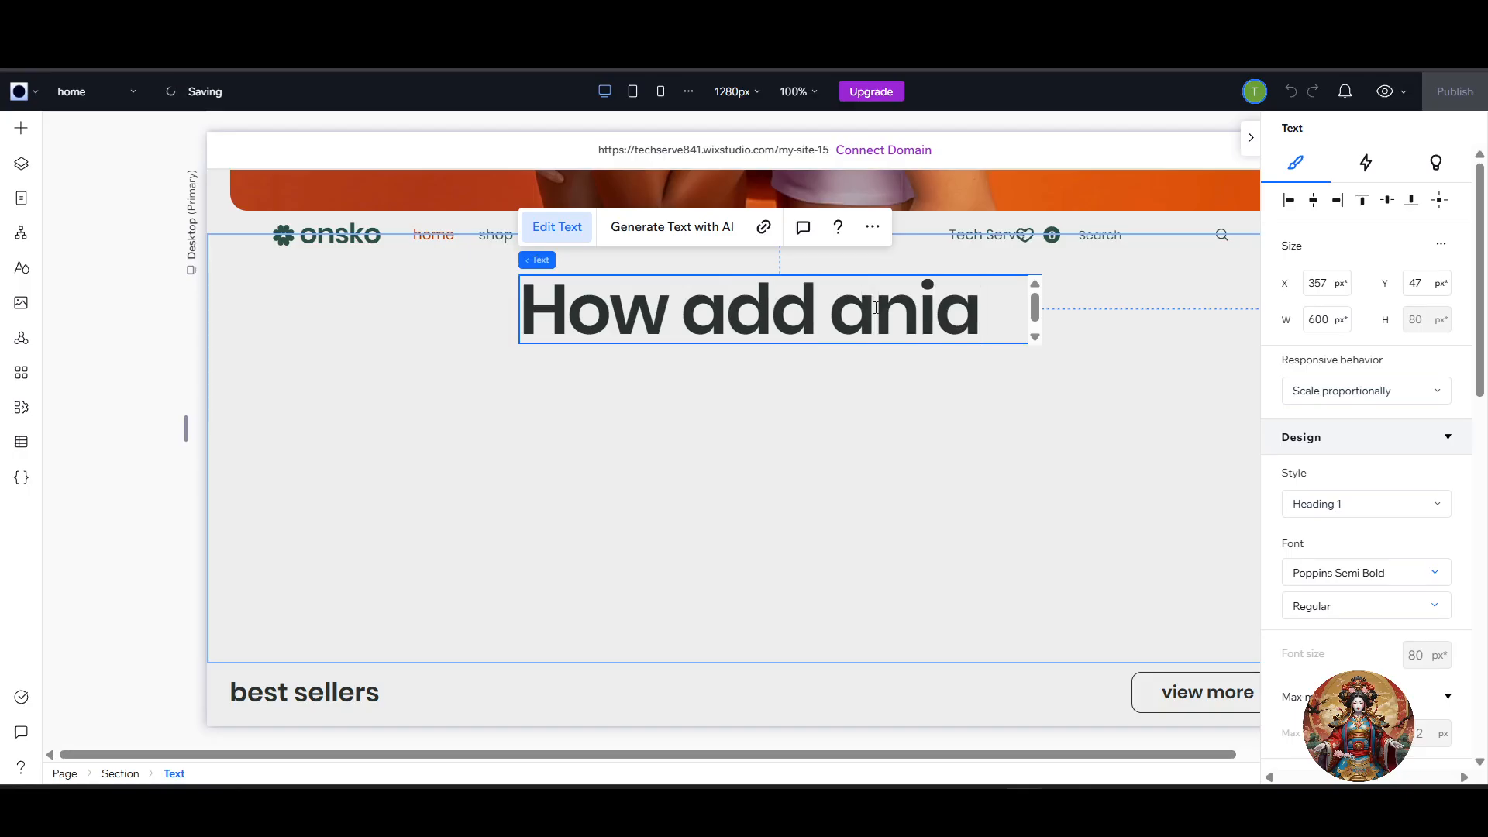
key(BackSpace)
text(mation)
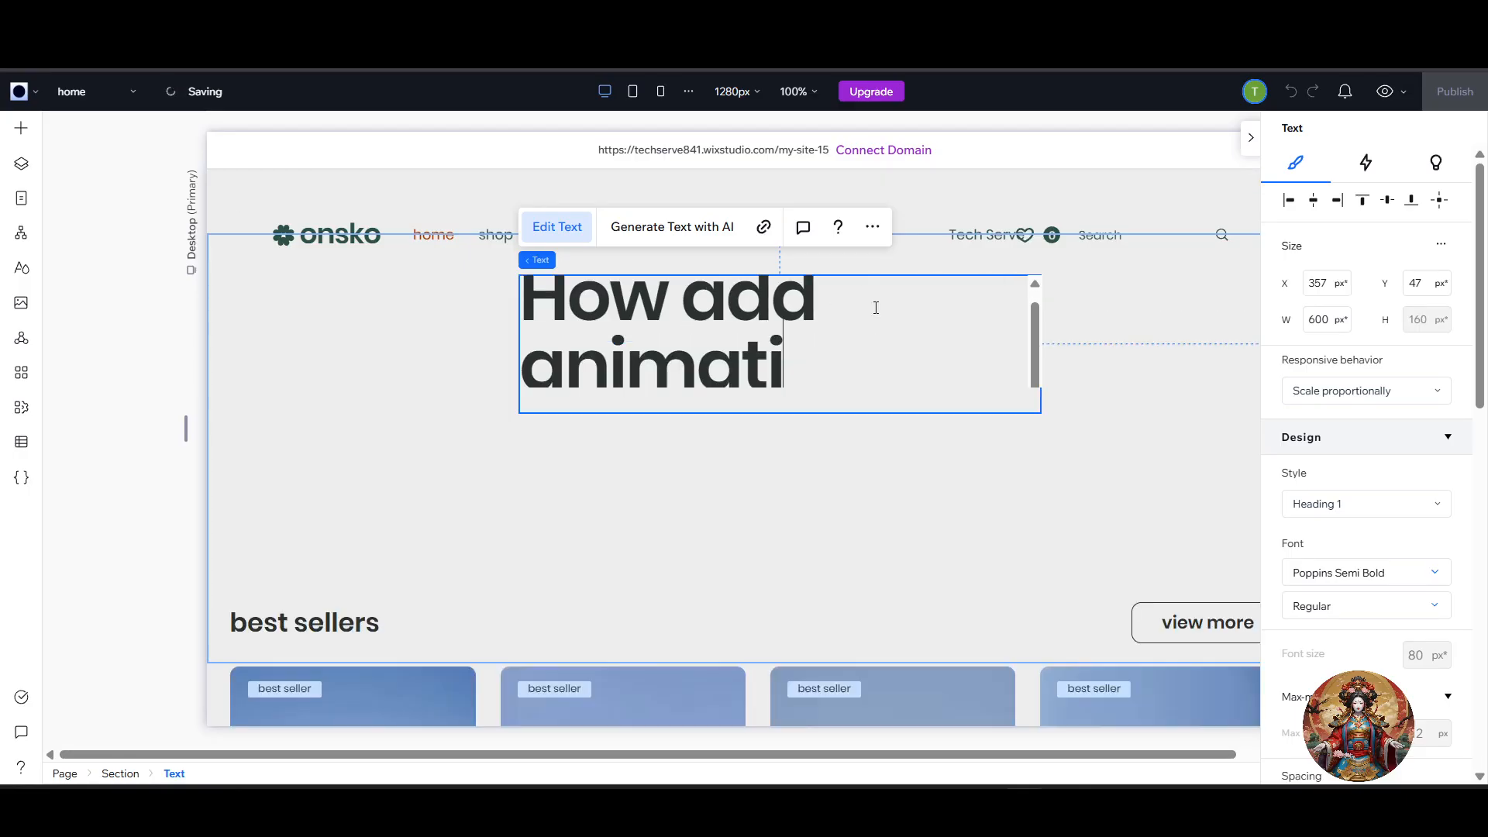
click(966, 334)
drag(1042, 273, 1193, 272)
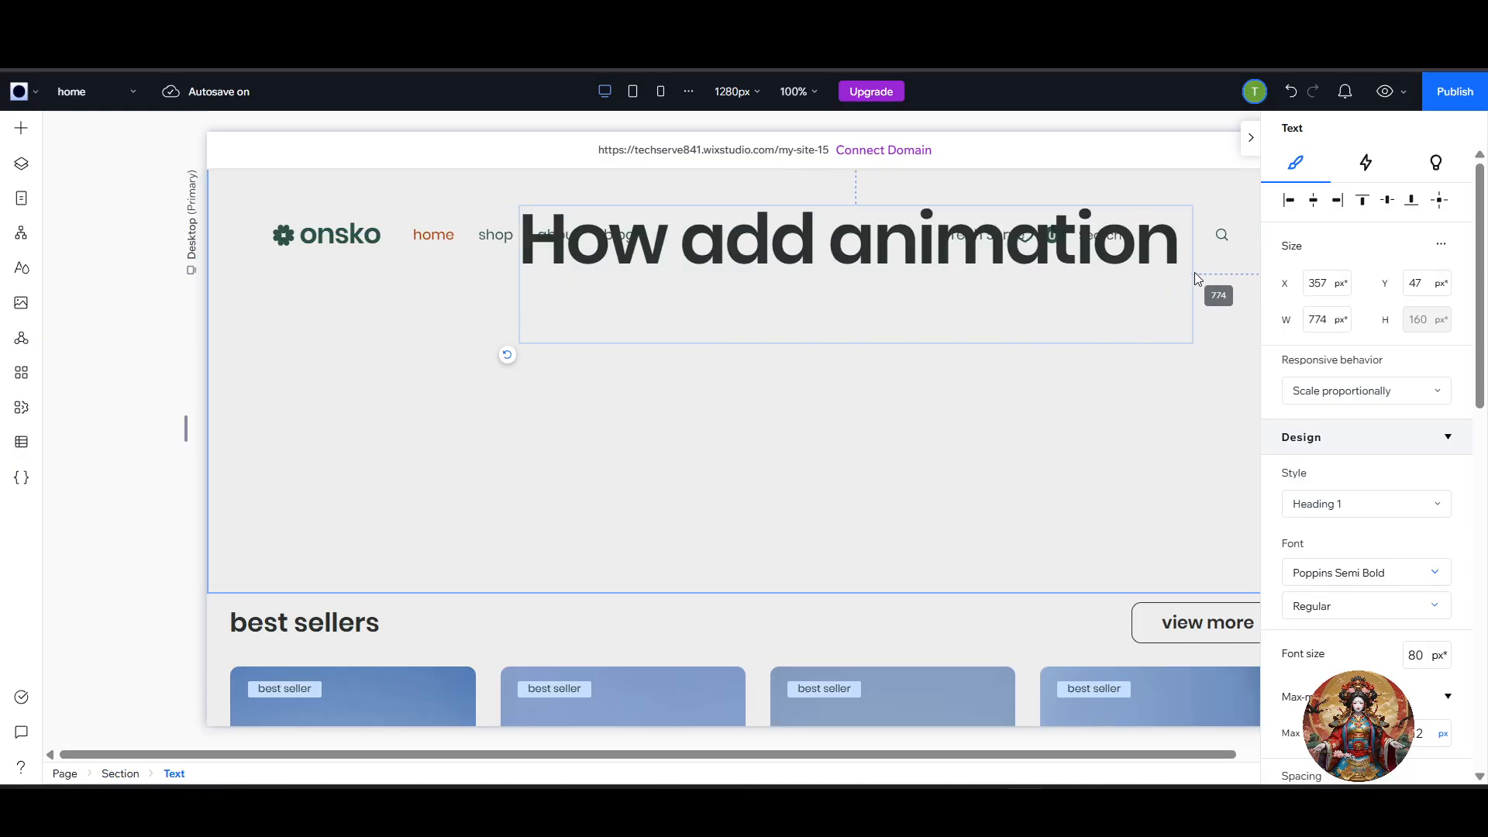
Move the "How add animation" heading clear of the site's navigation bar, to X 251 px and Y 118 px.
click(854, 240)
click(875, 261)
click(876, 261)
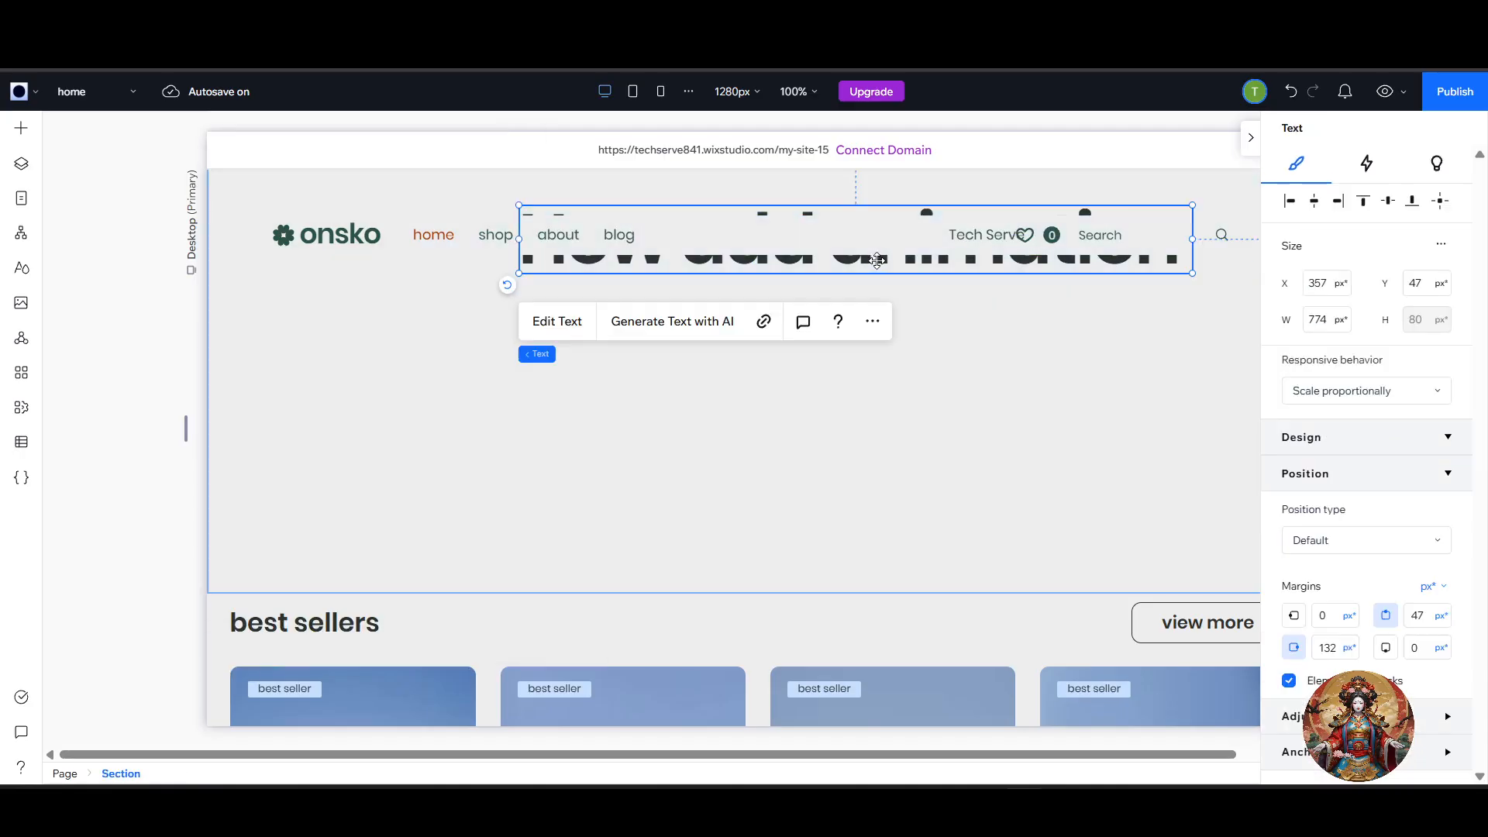
drag(875, 263, 789, 310)
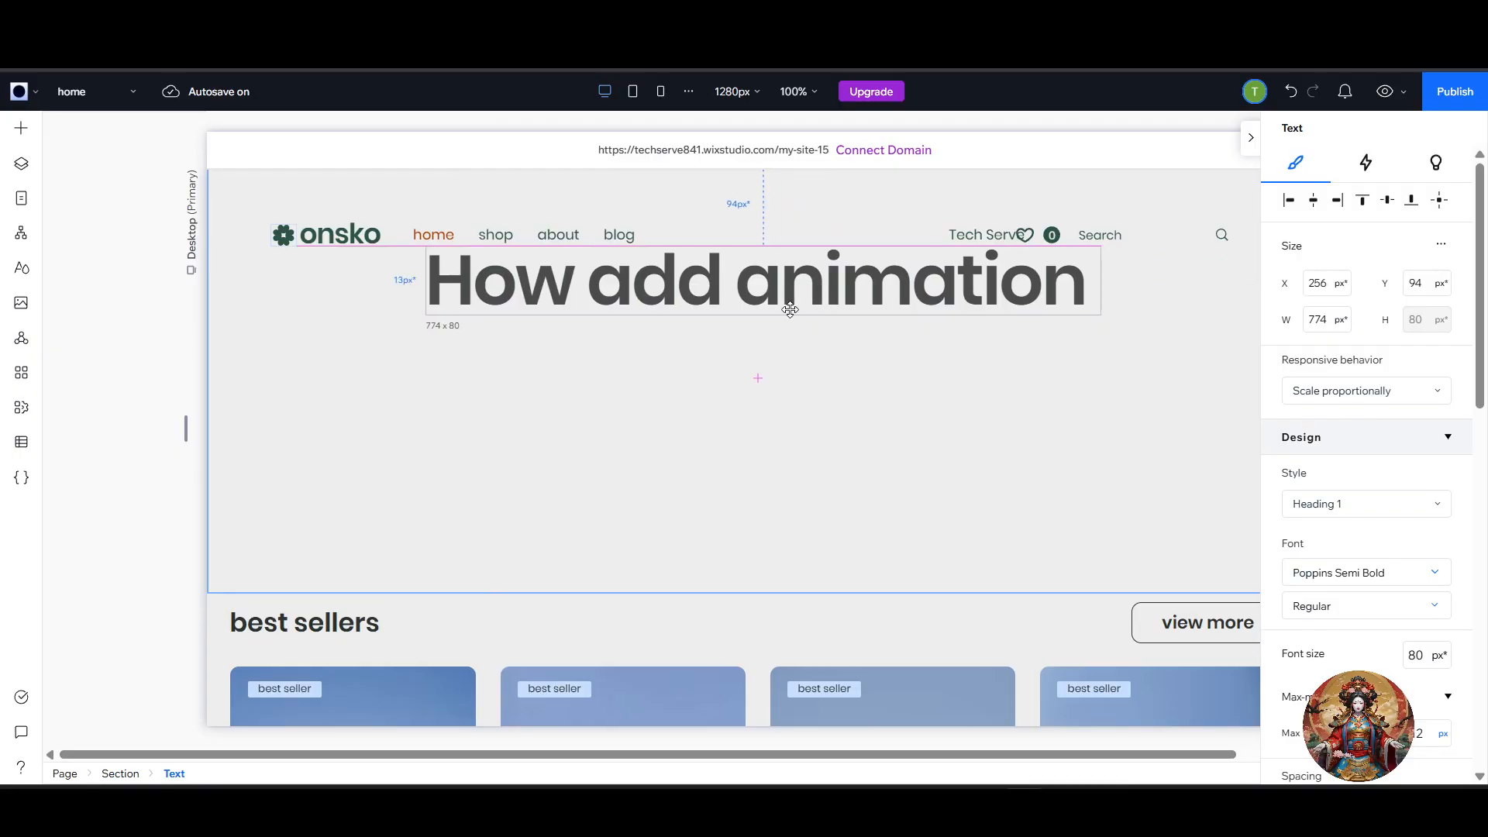
click(872, 373)
click(886, 282)
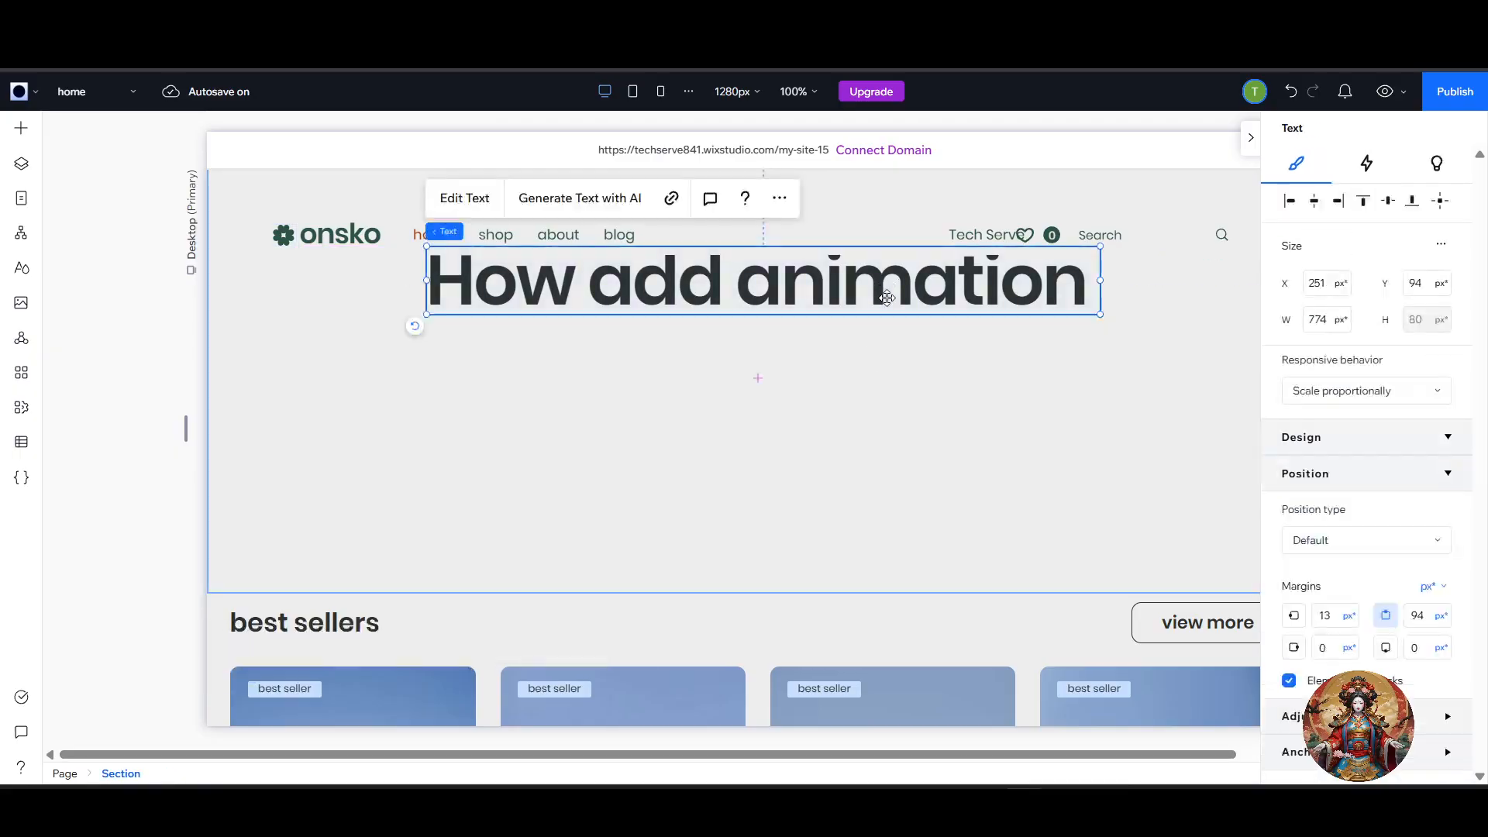
drag(887, 283, 884, 302)
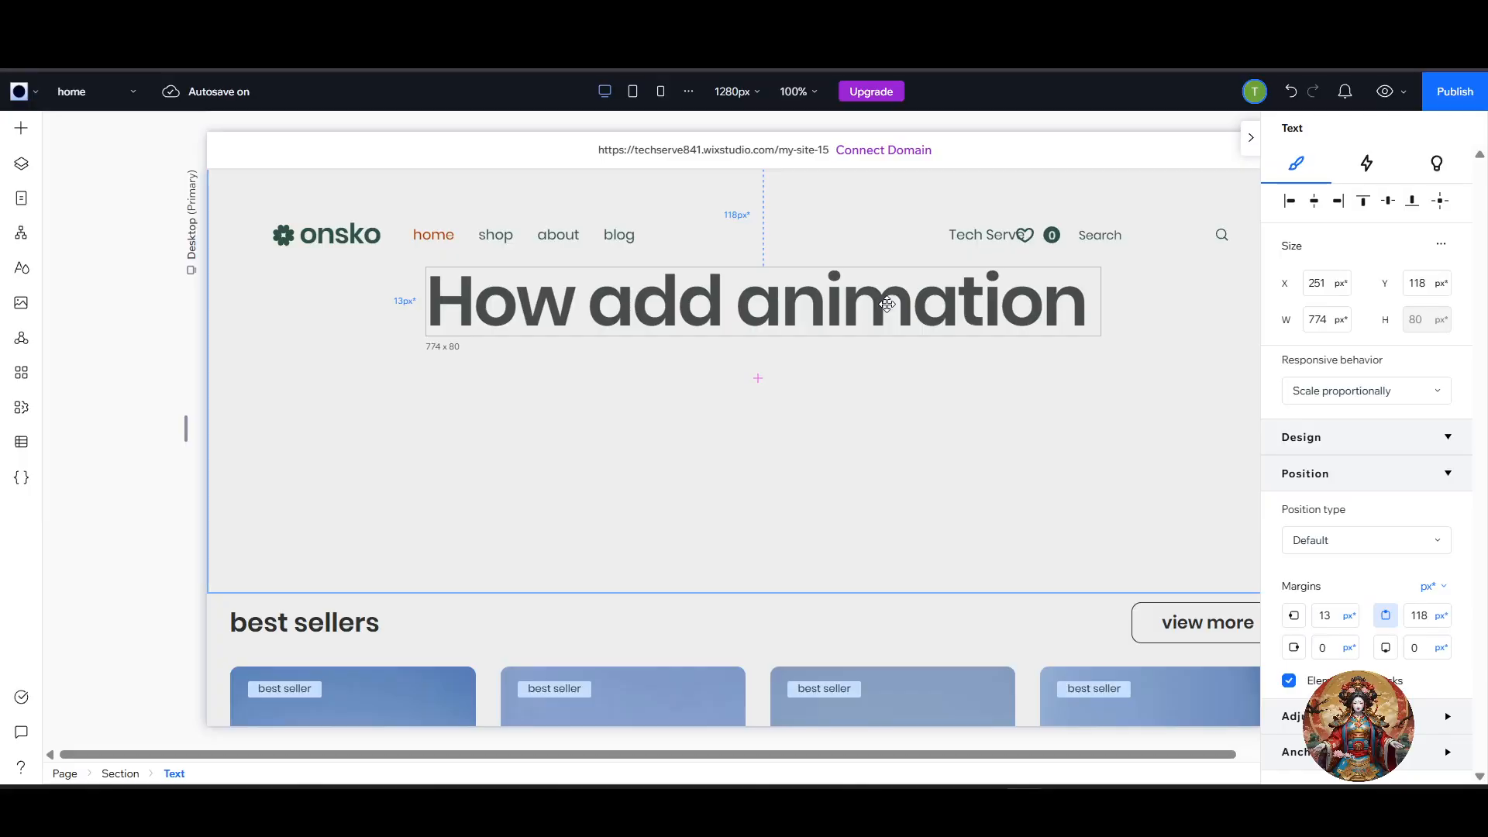
click(186, 342)
click(875, 378)
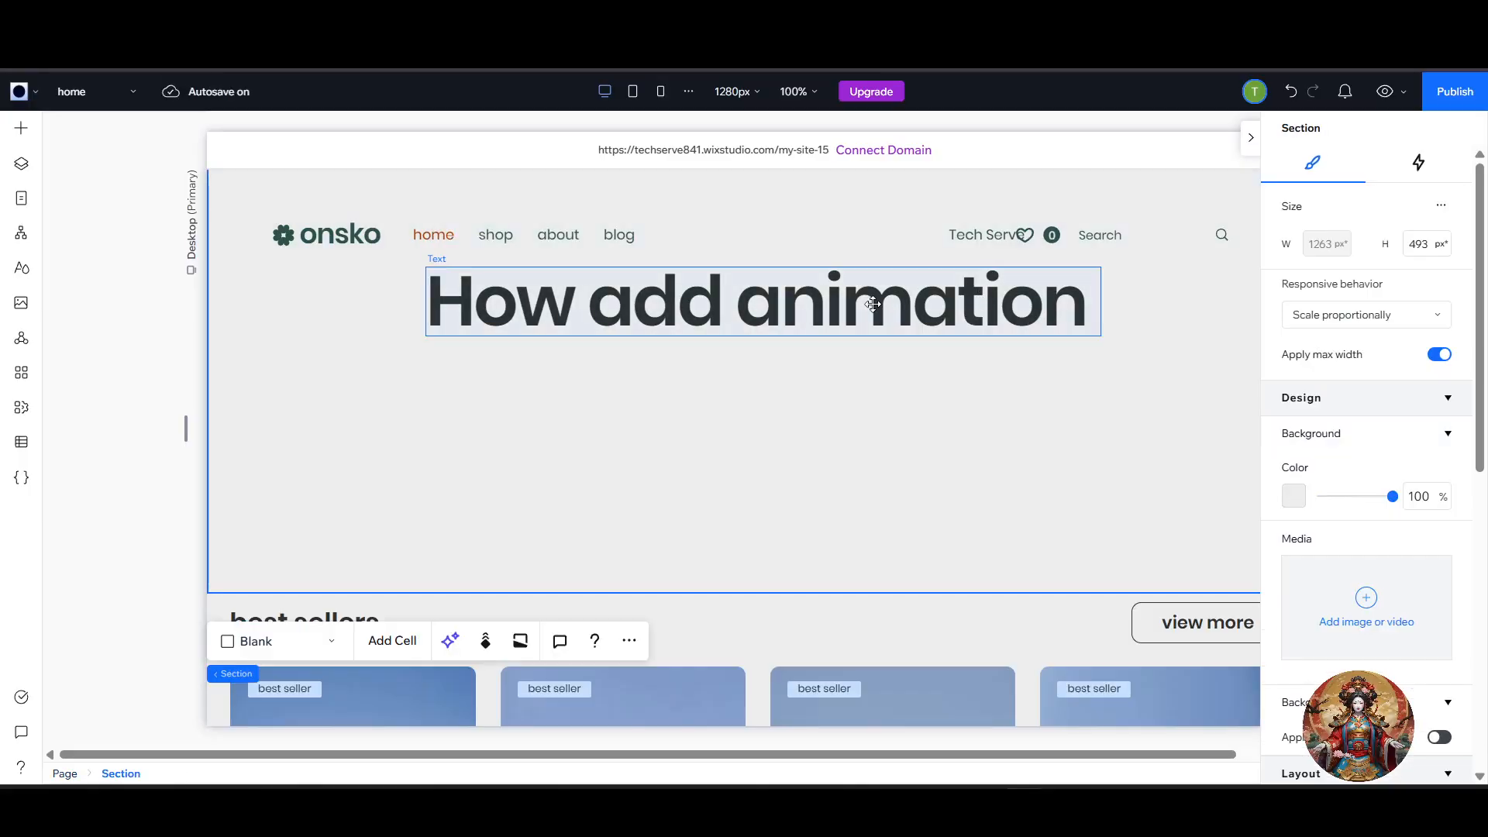
click(881, 310)
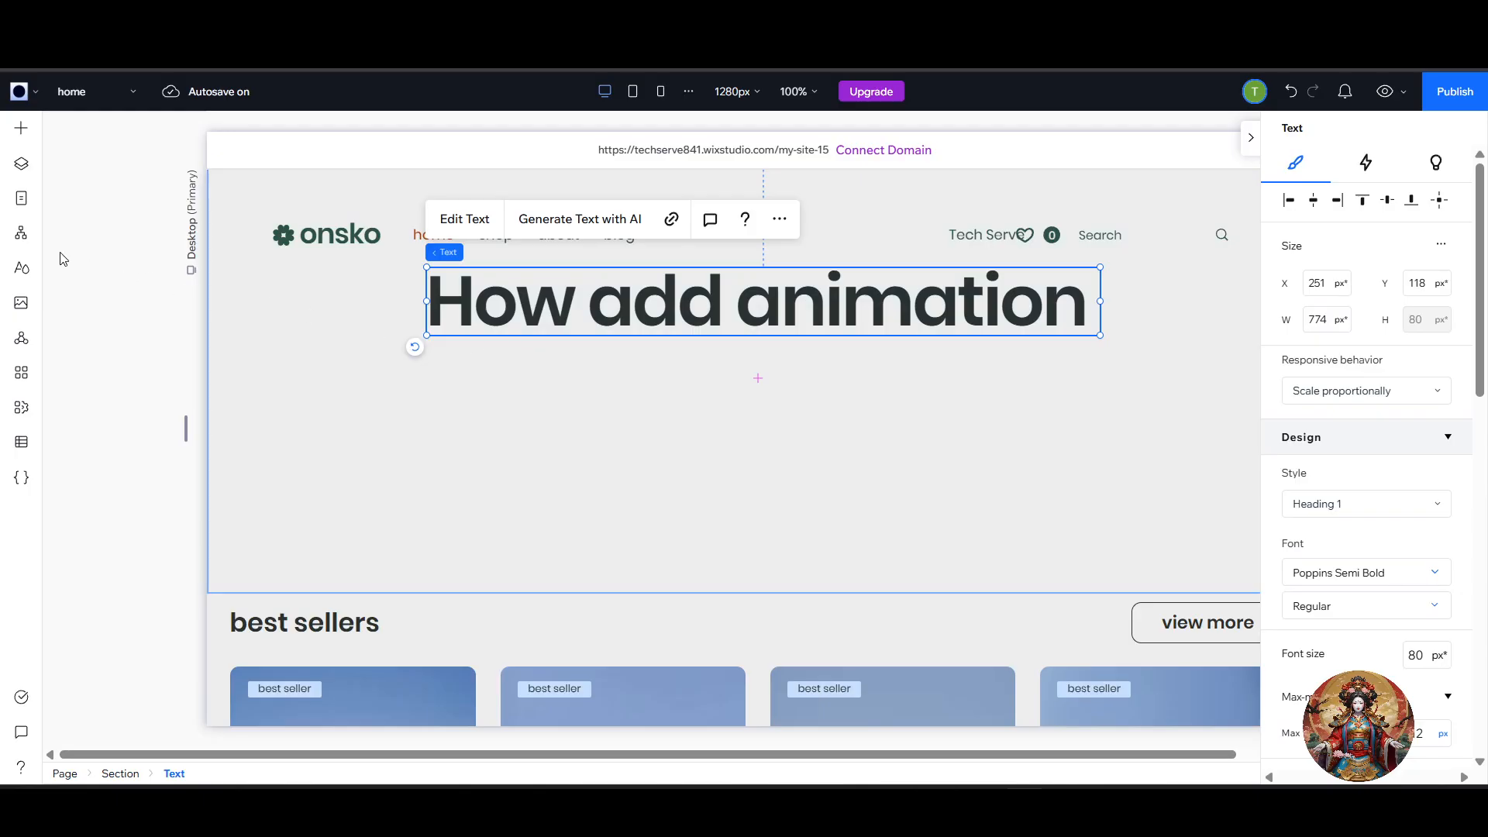
Add the forest-filled "UNTOLD STORIES" text mask from the text elements to the new section.
click(21, 128)
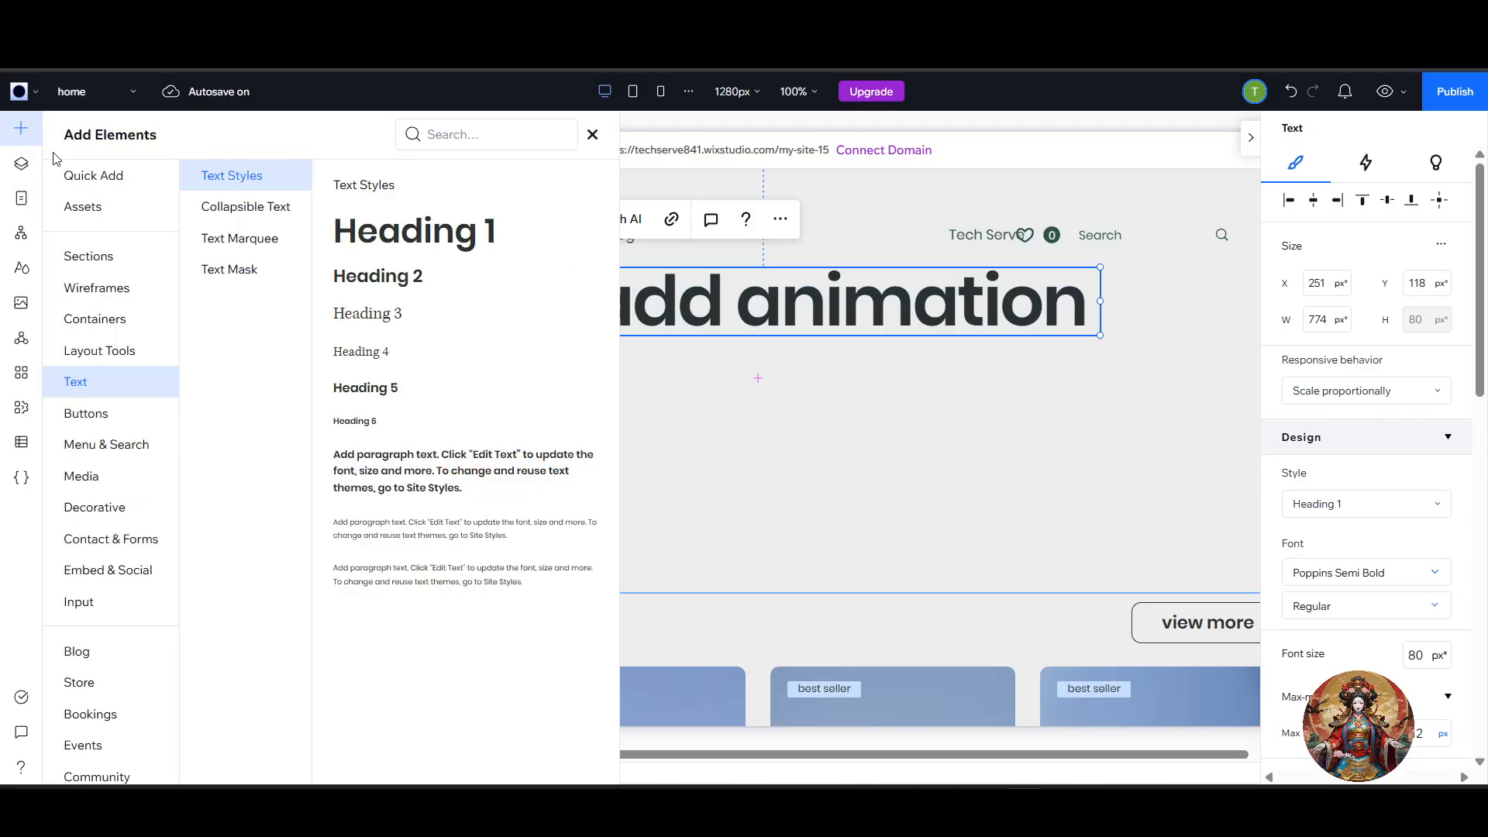
click(271, 214)
click(245, 245)
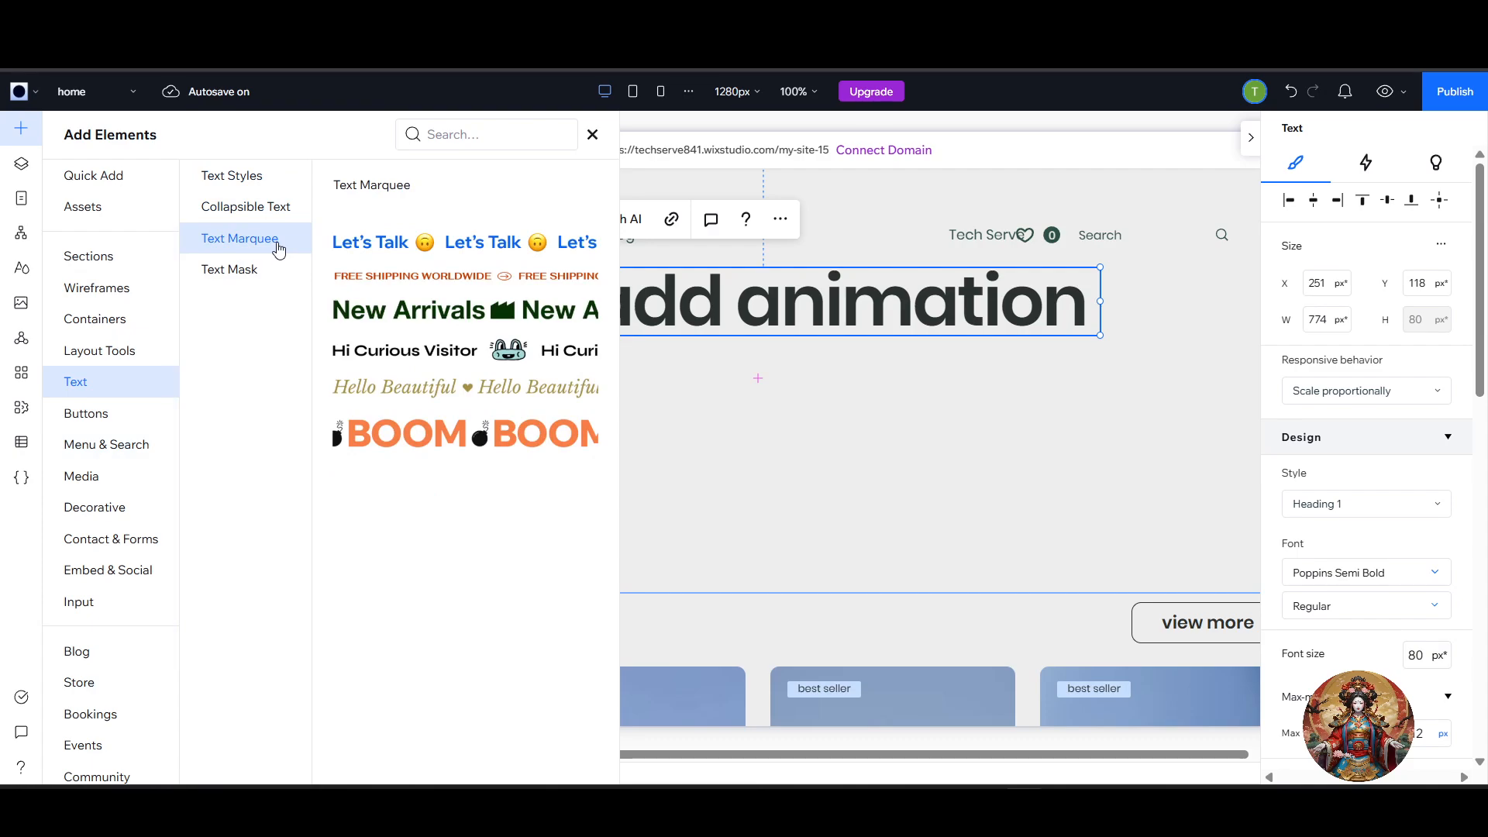
click(250, 273)
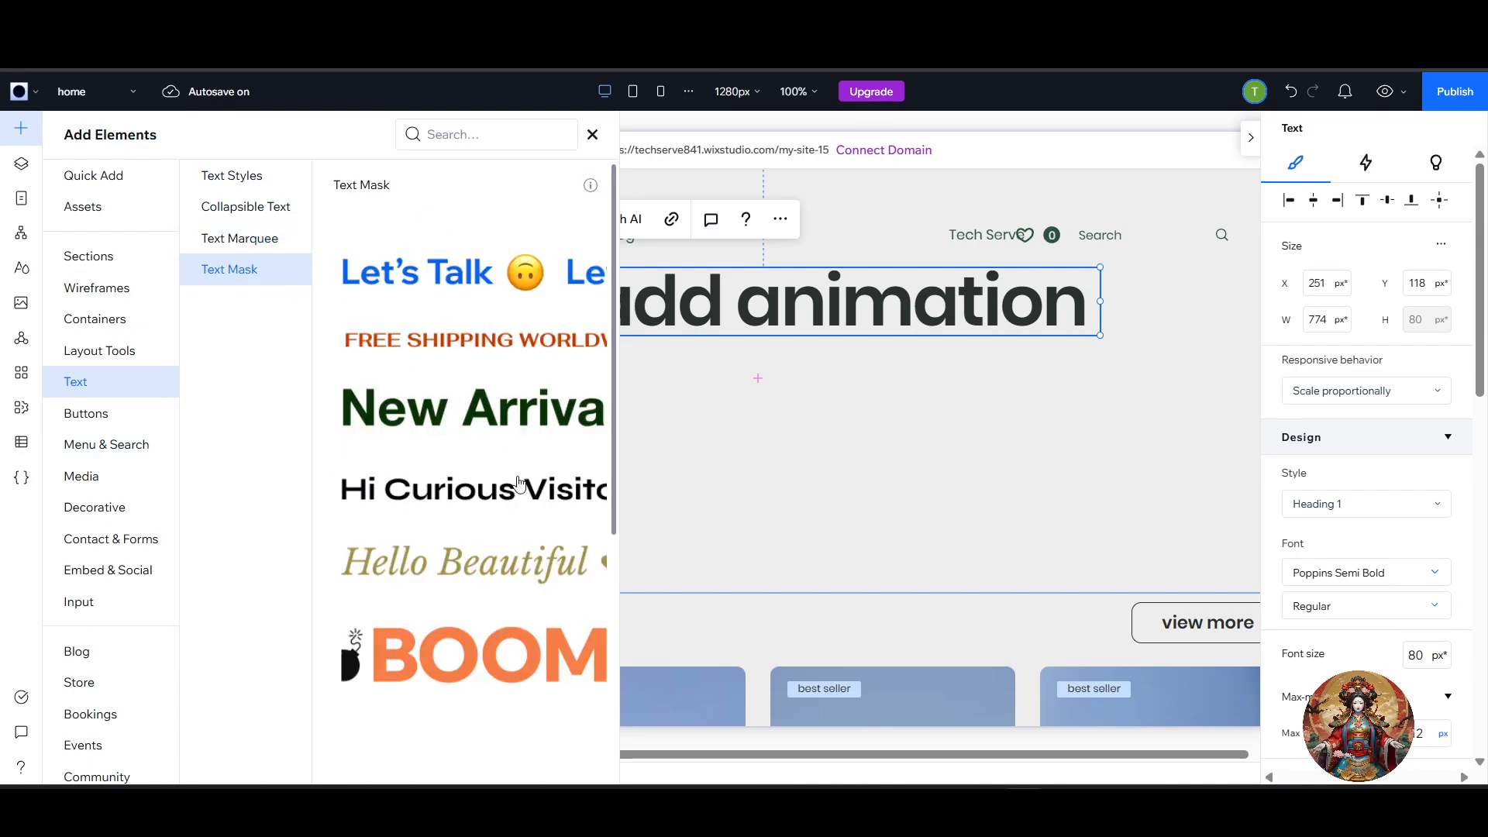
scroll(515, 424, down, 1)
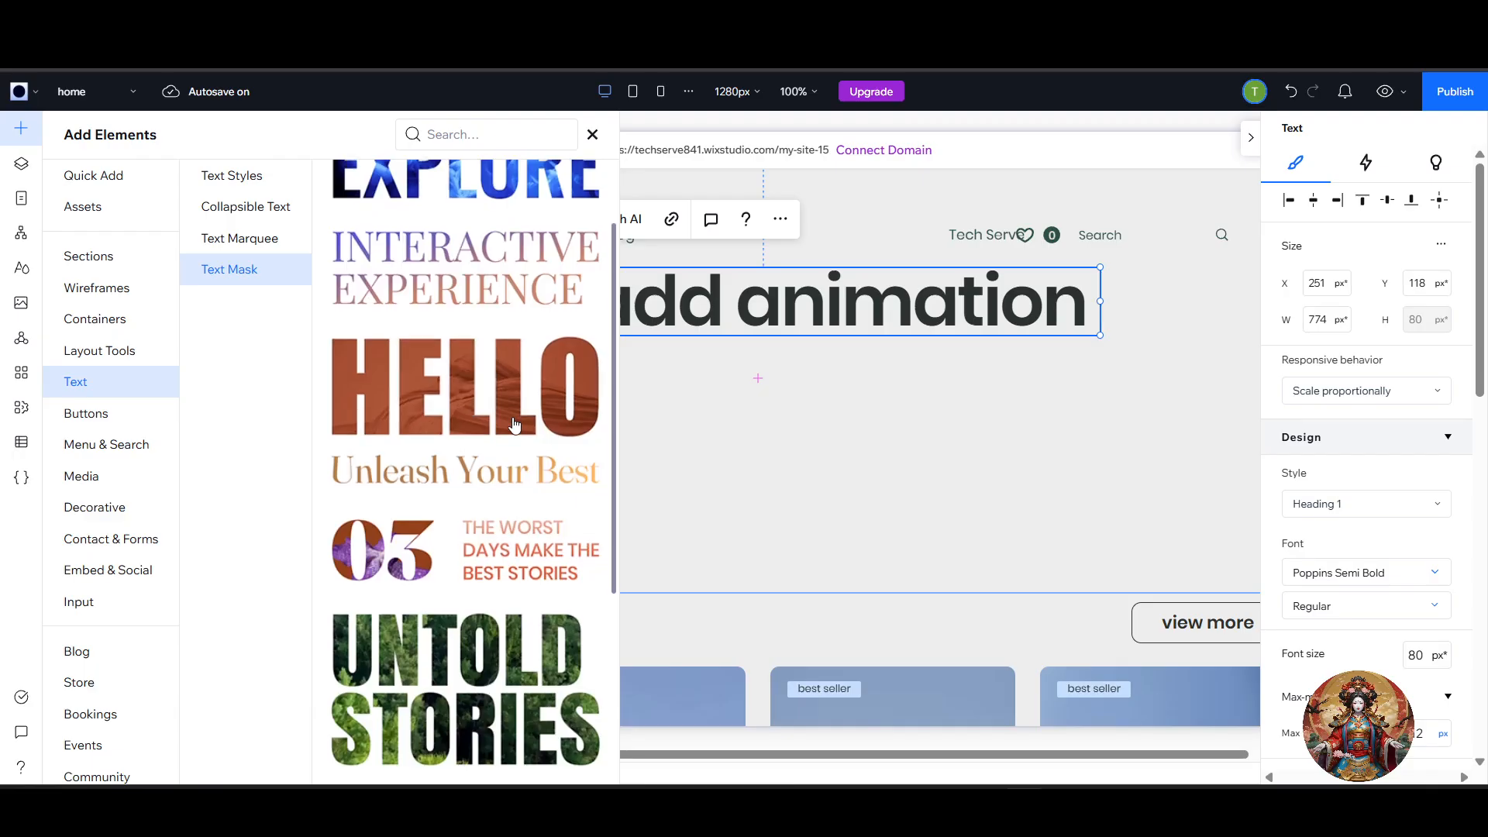
scroll(515, 425, down, 3)
scroll(514, 424, up, 1)
scroll(514, 425, down, 1)
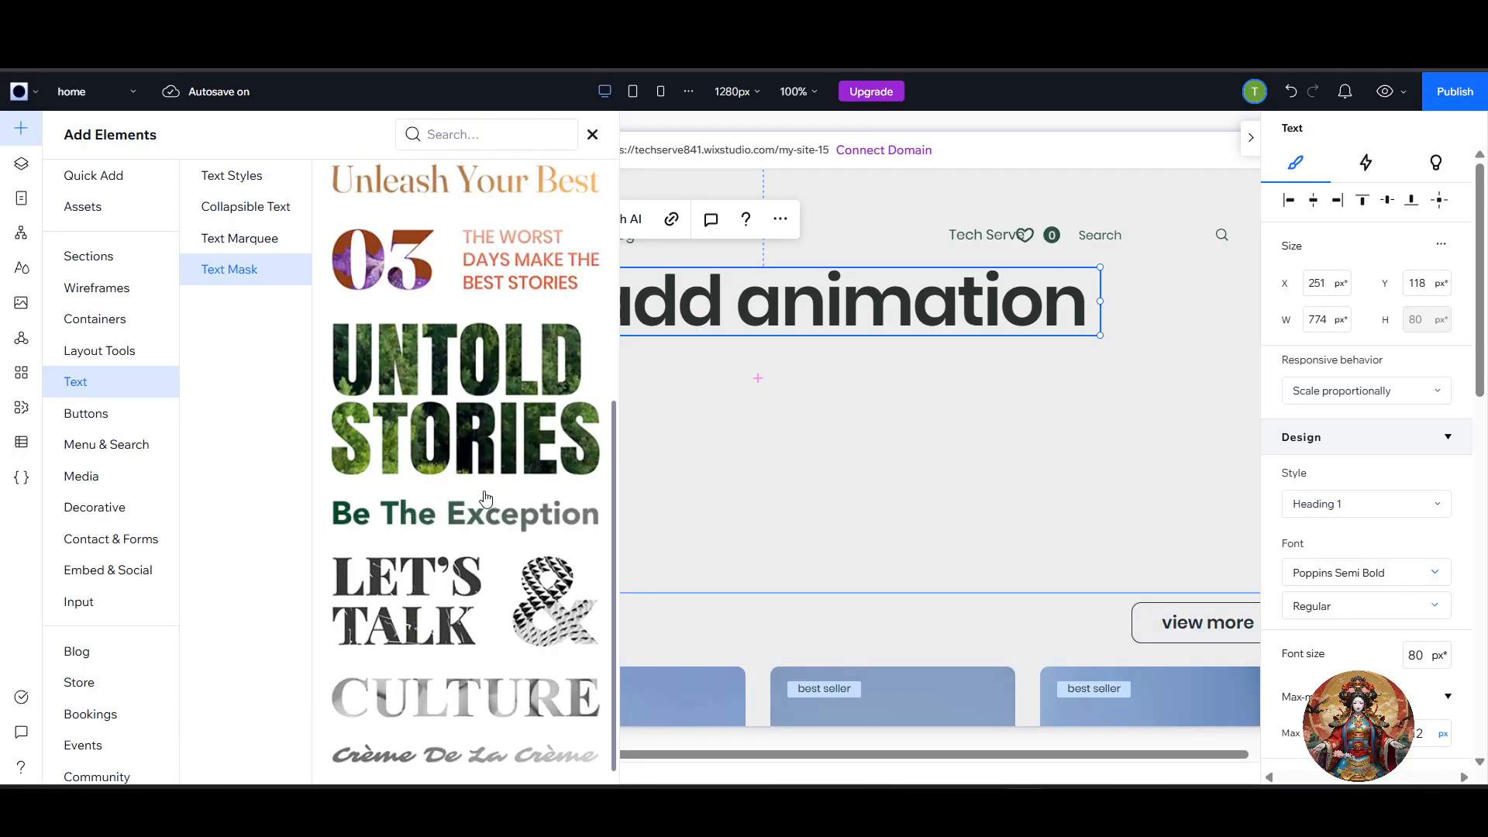
scroll(486, 500, down, 1)
scroll(480, 500, up, 3)
scroll(492, 543, down, 3)
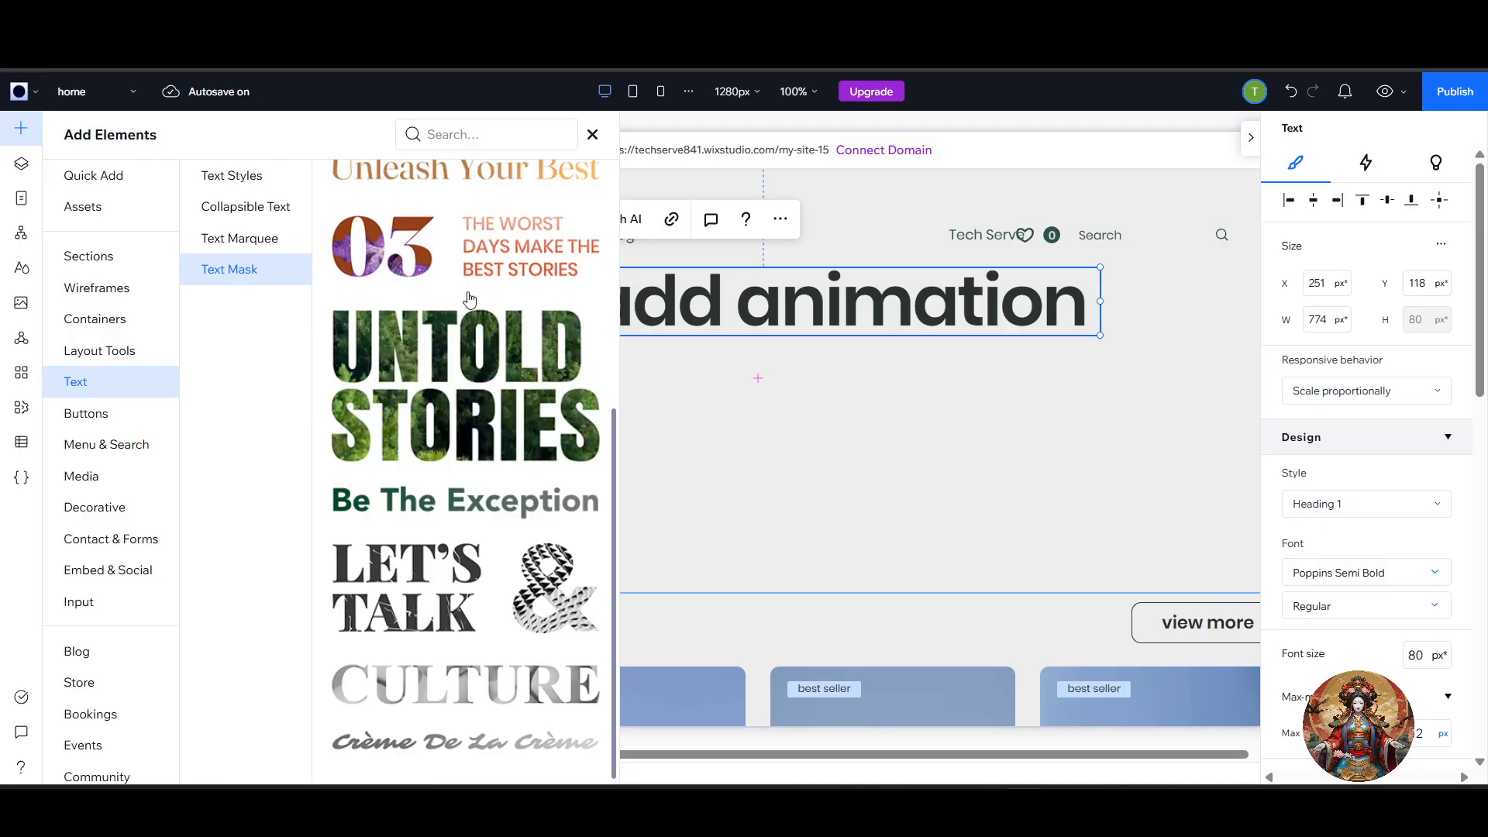
drag(441, 449, 521, 388)
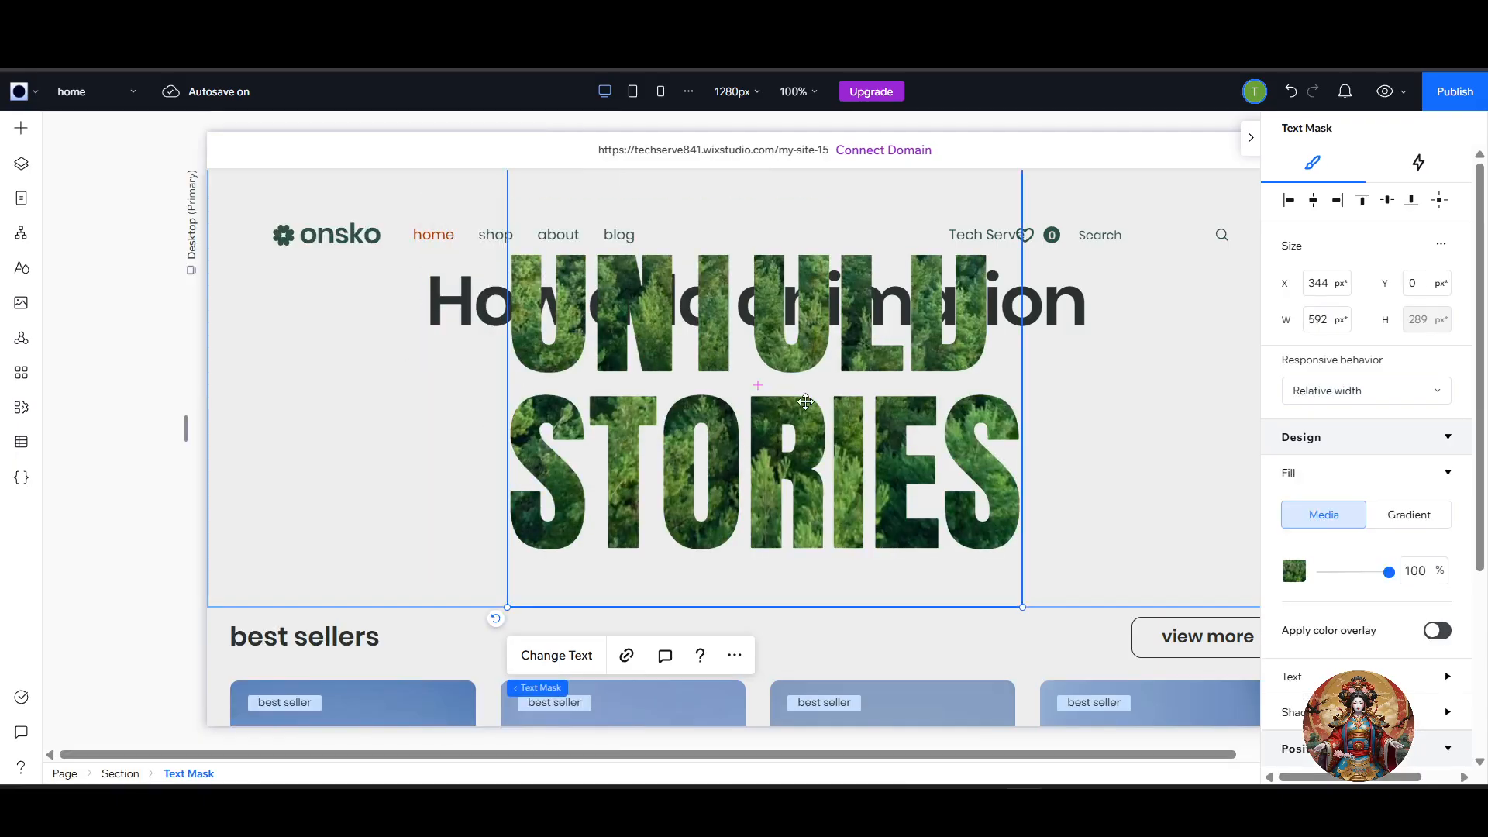
Shrink the "UNTOLD STORIES" text mask to 385 px wide and place it under the heading at X 411 px, Y 171 px.
drag(1020, 606, 1119, 479)
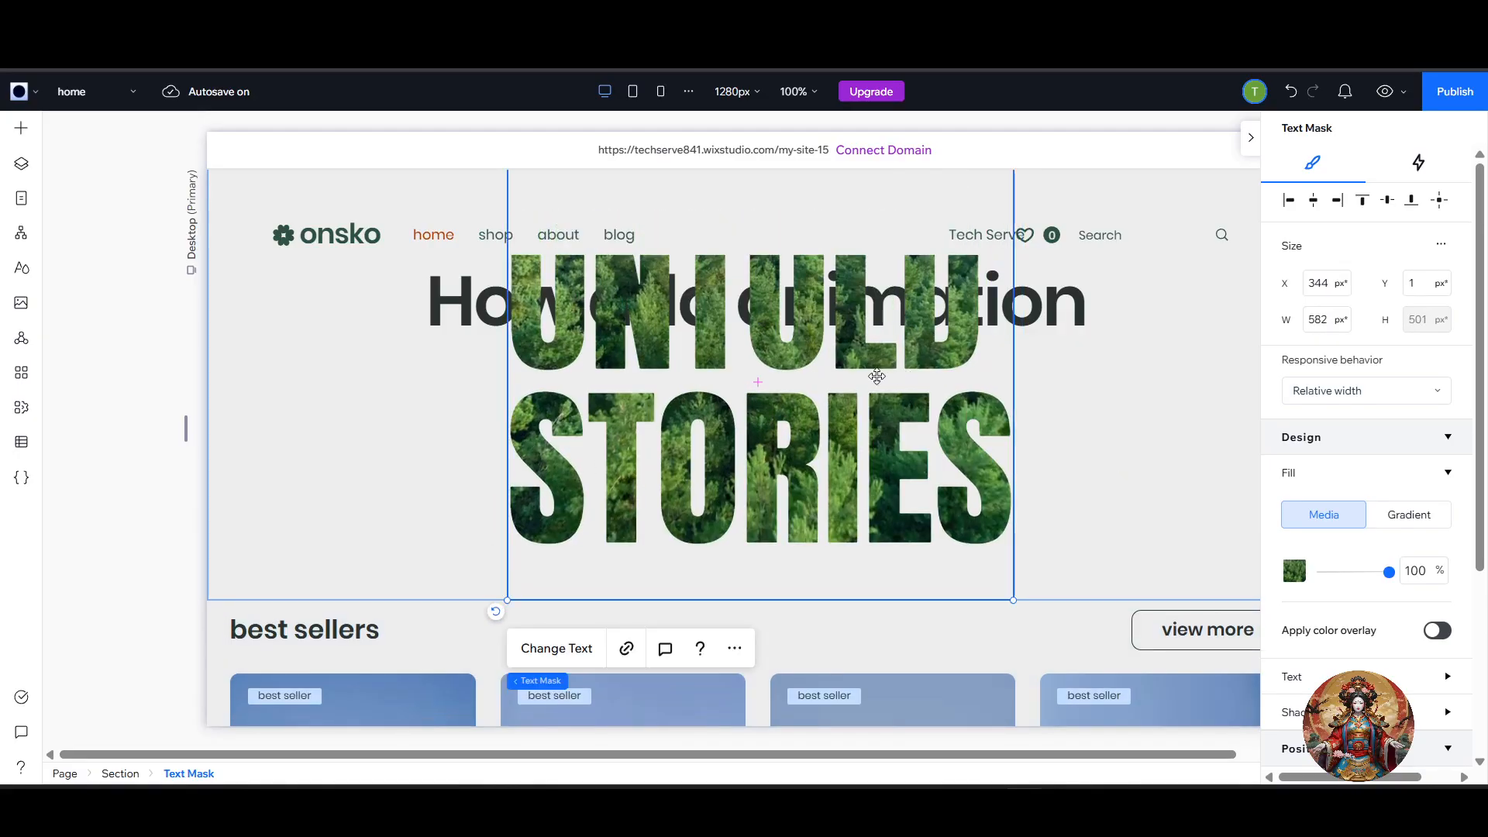
drag(863, 454, 855, 544)
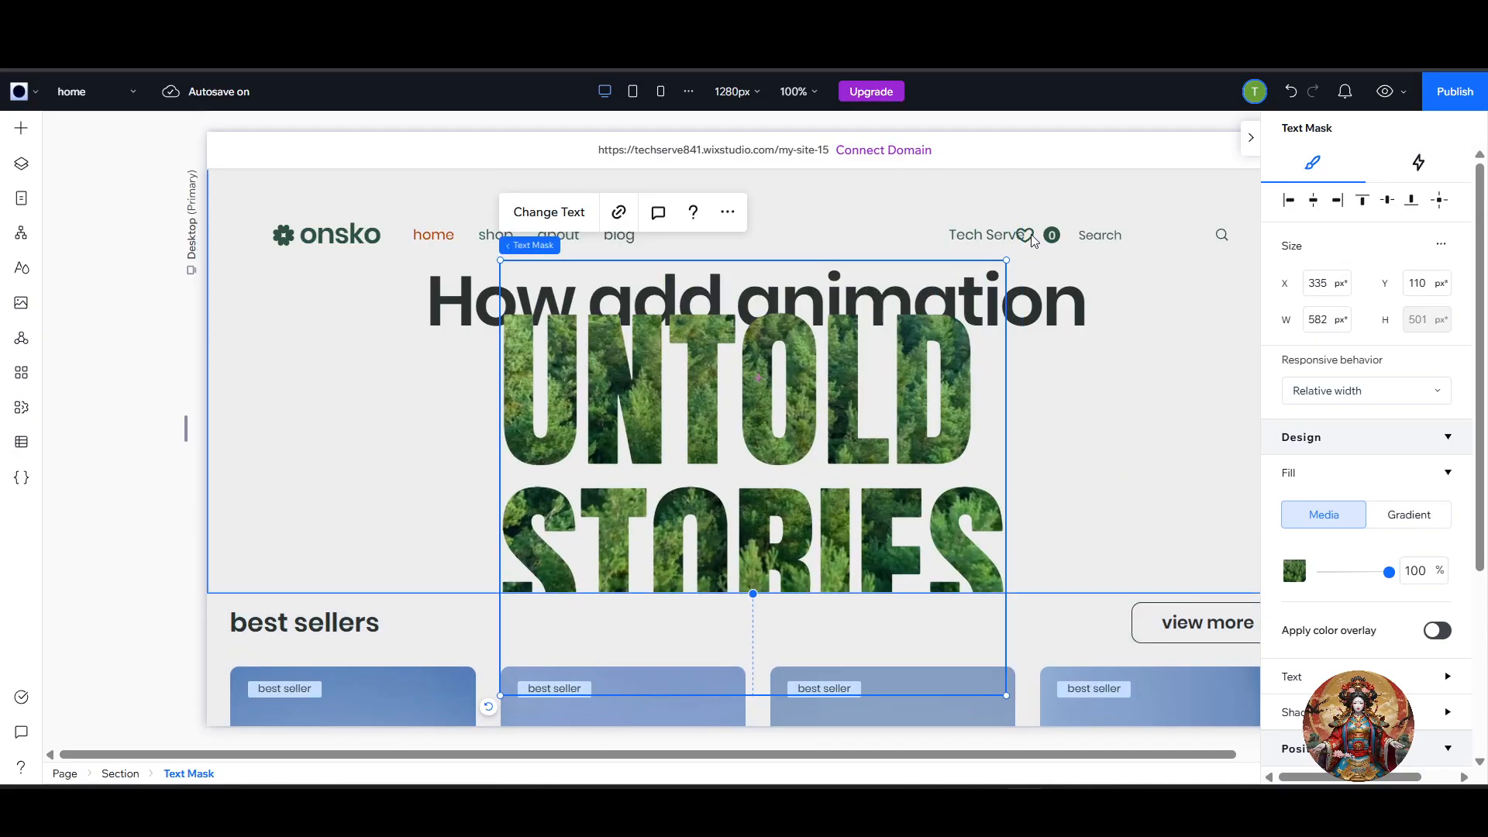
drag(1007, 259, 805, 418)
scroll(1107, 401, down, 5)
scroll(1107, 402, down, 8)
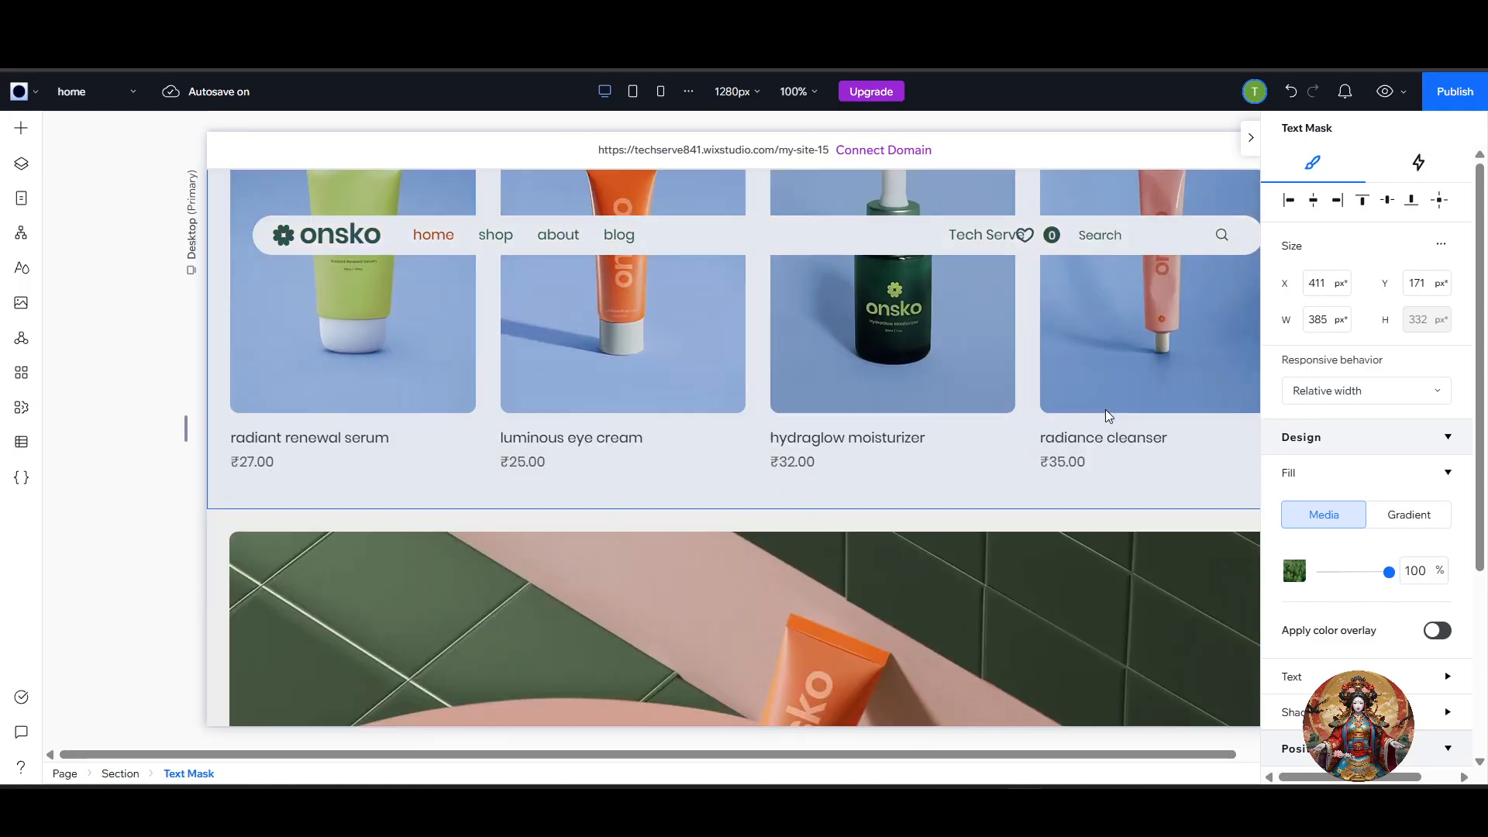
scroll(913, 547, up, 6)
scroll(913, 547, up, 8)
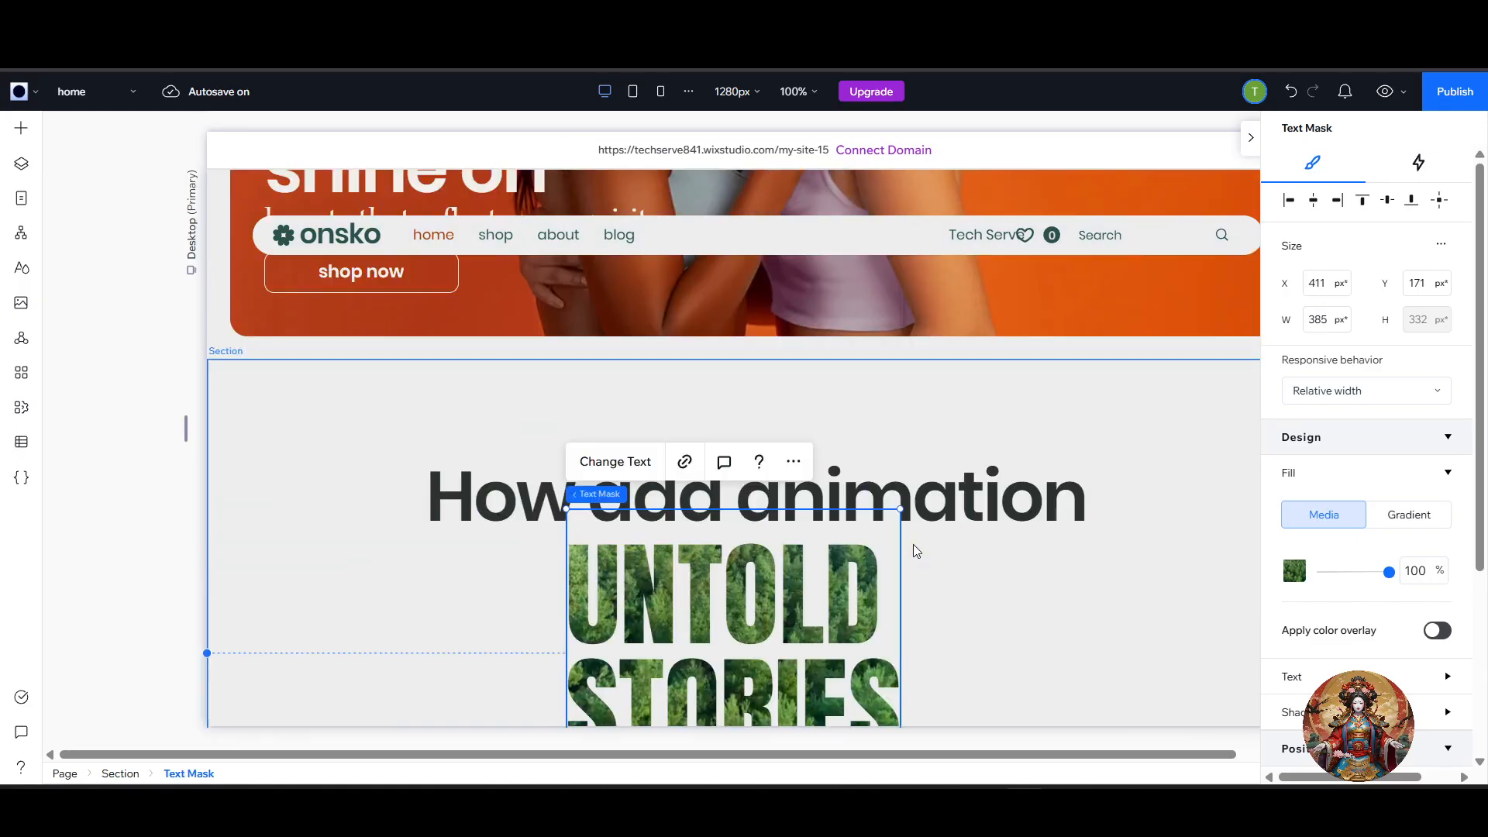
Move the "How add animation" heading up, away from the text mask, to X 256 px and Y 47 px.
scroll(913, 544, down, 1)
scroll(1082, 533, down, 1)
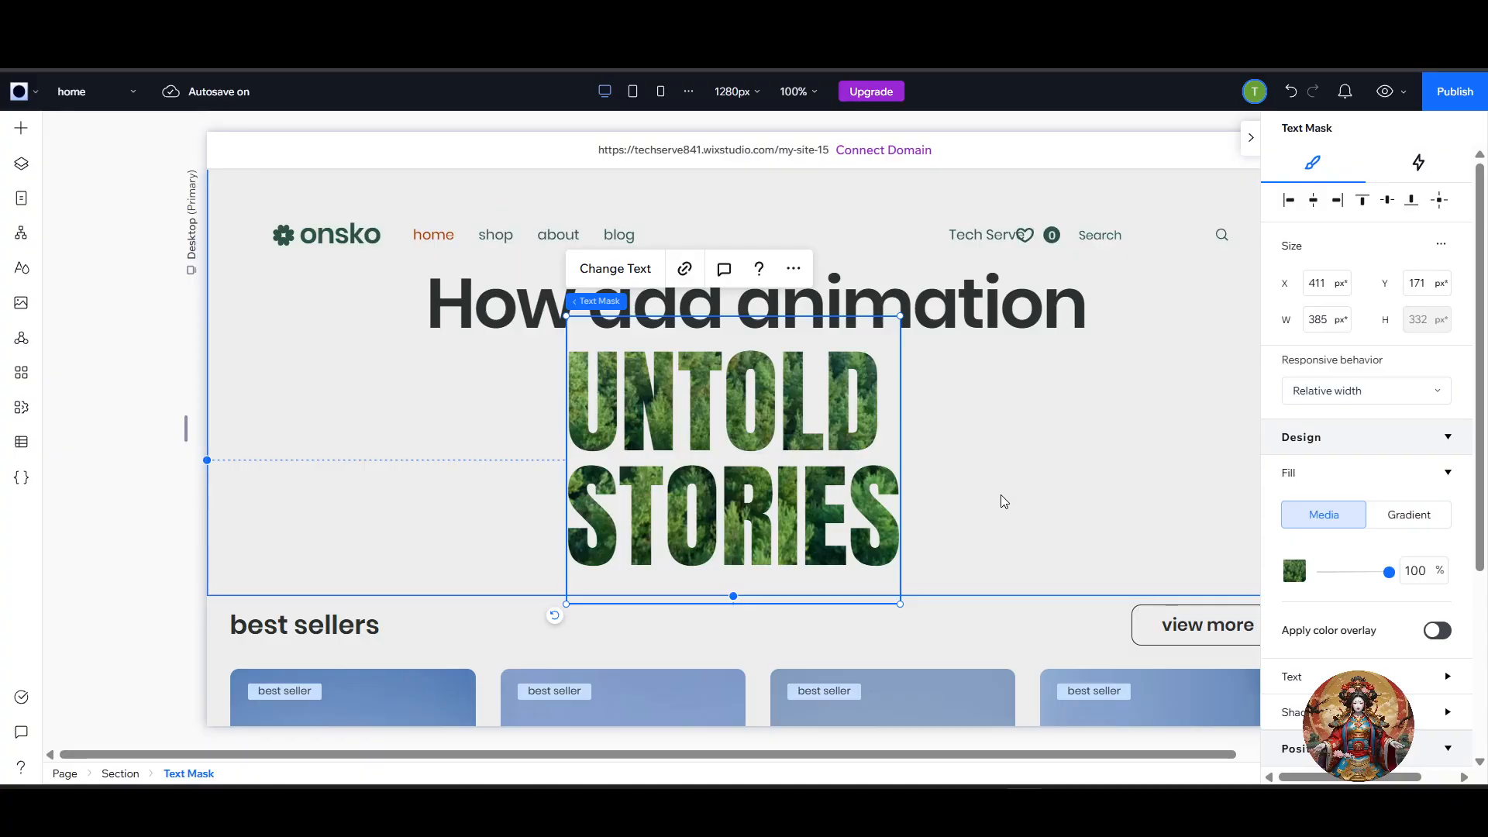
scroll(1002, 498, up, 3)
click(963, 525)
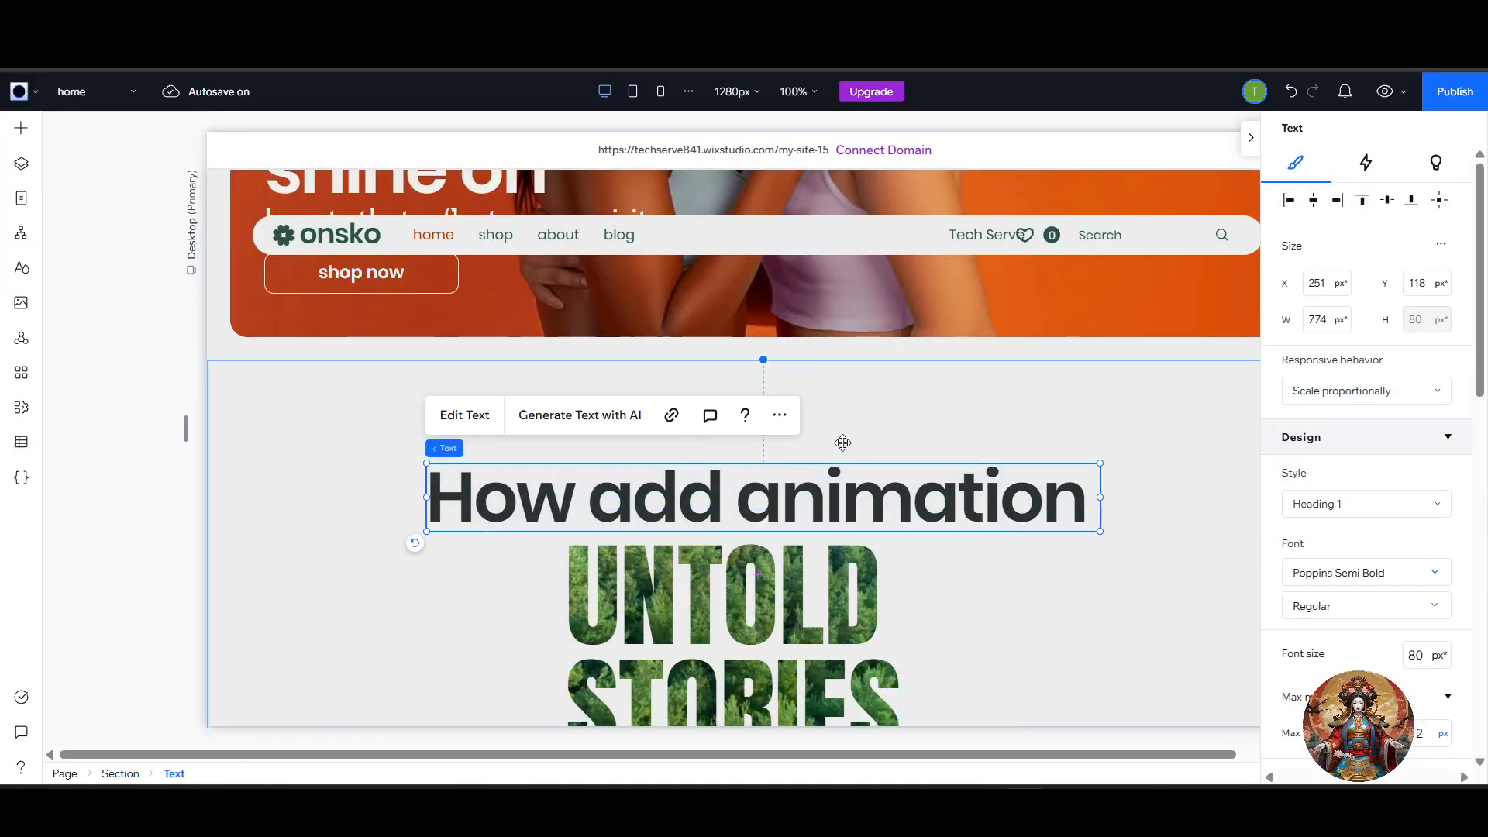
drag(841, 441, 845, 381)
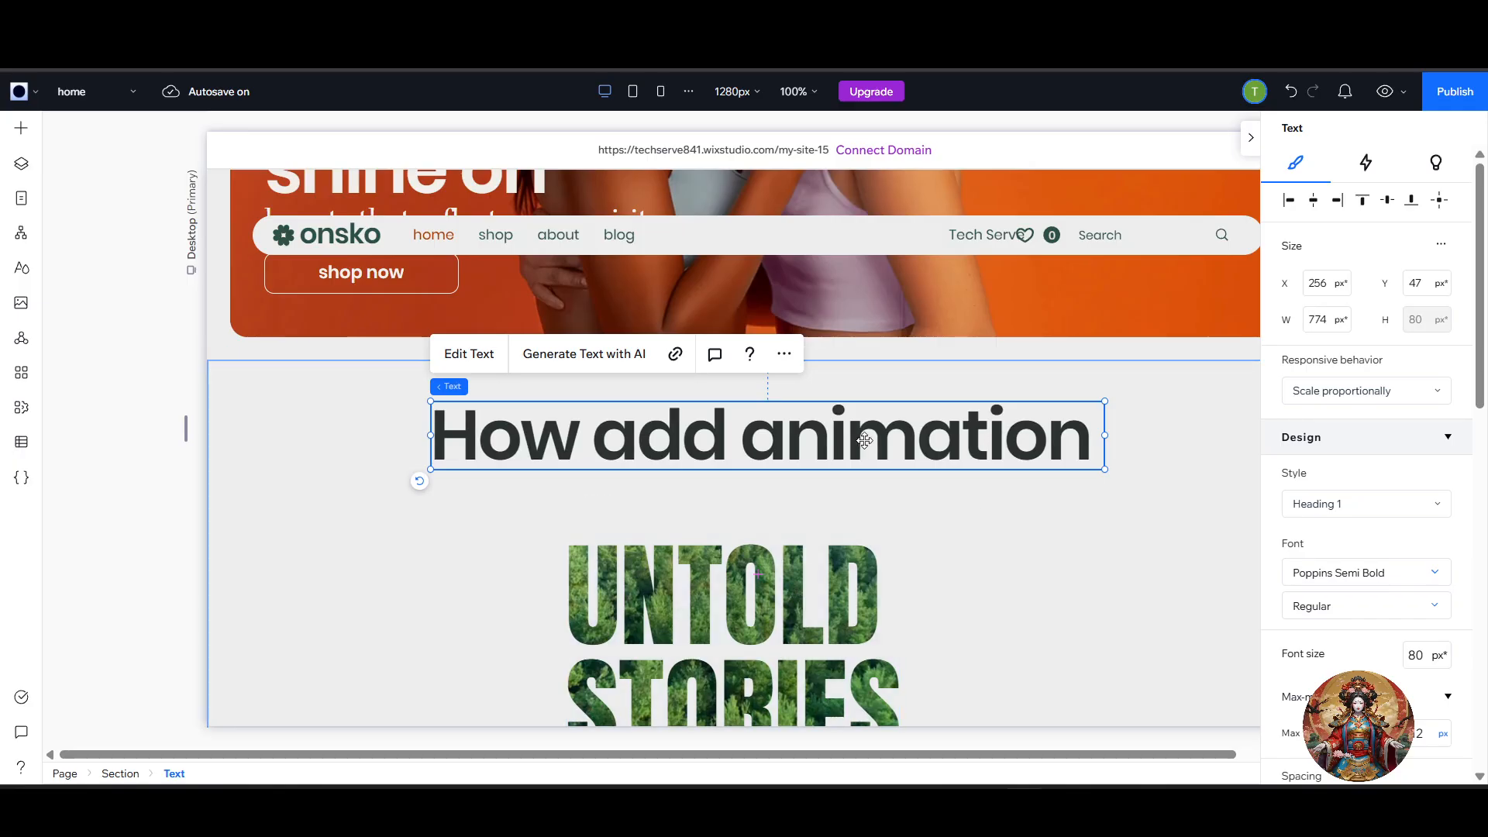
click(1063, 528)
click(1005, 444)
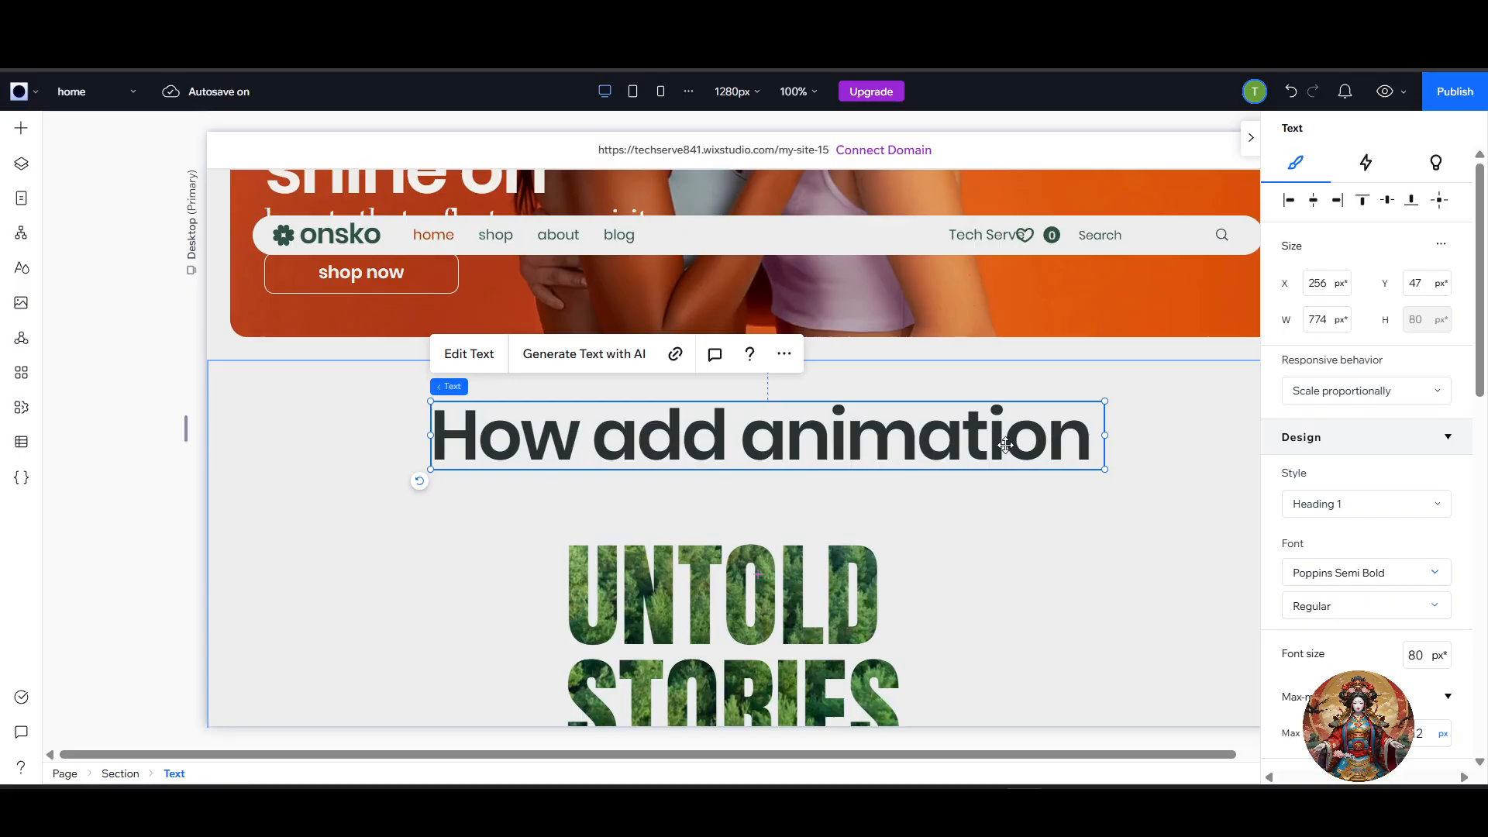
click(945, 504)
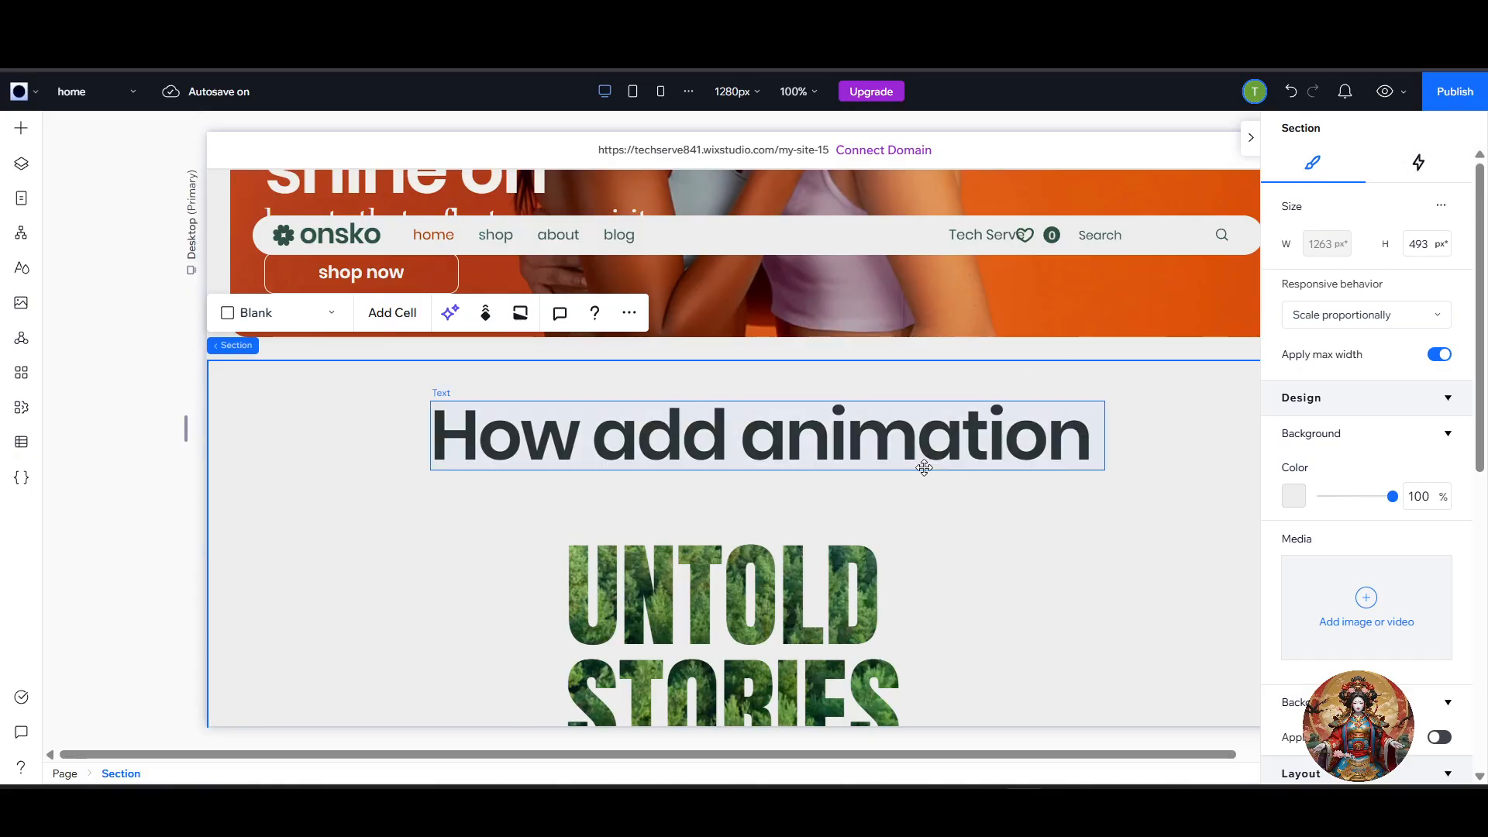
Start adding an entrance animation to the "How add animation" heading.
click(939, 444)
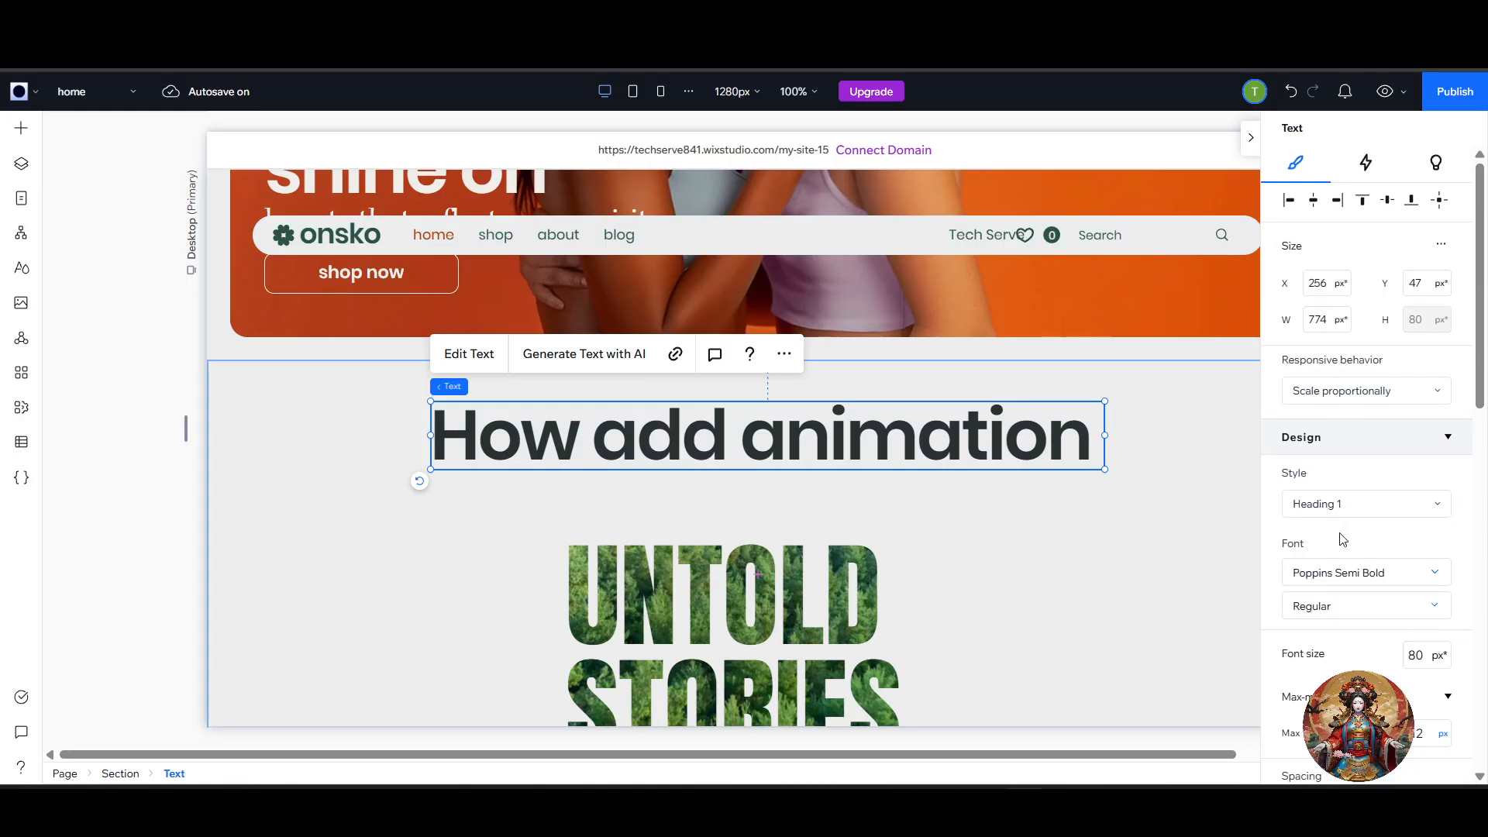
scroll(1346, 520, down, 3)
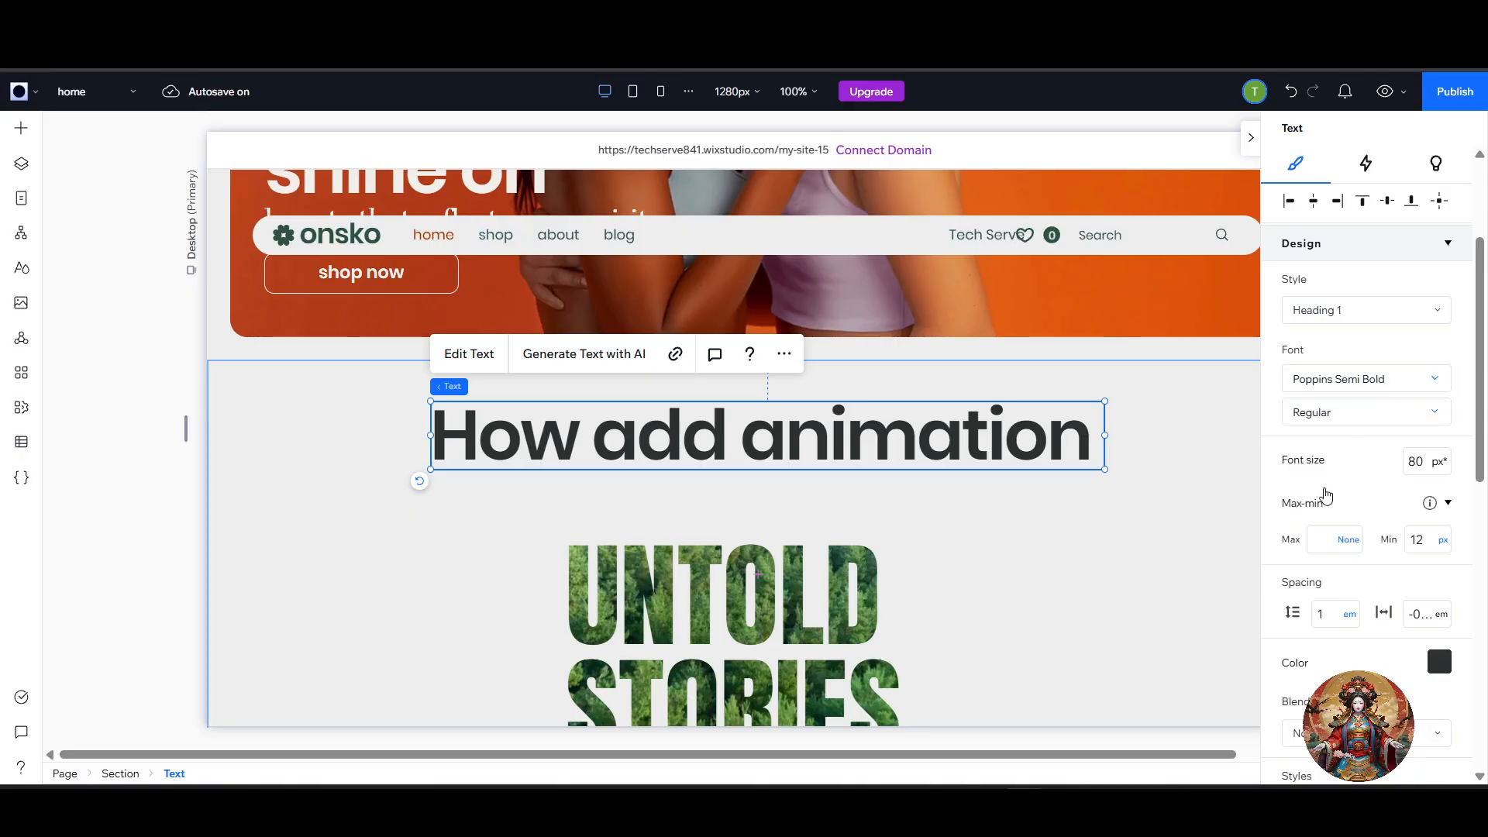
scroll(1326, 500, down, 5)
scroll(1326, 504, down, 5)
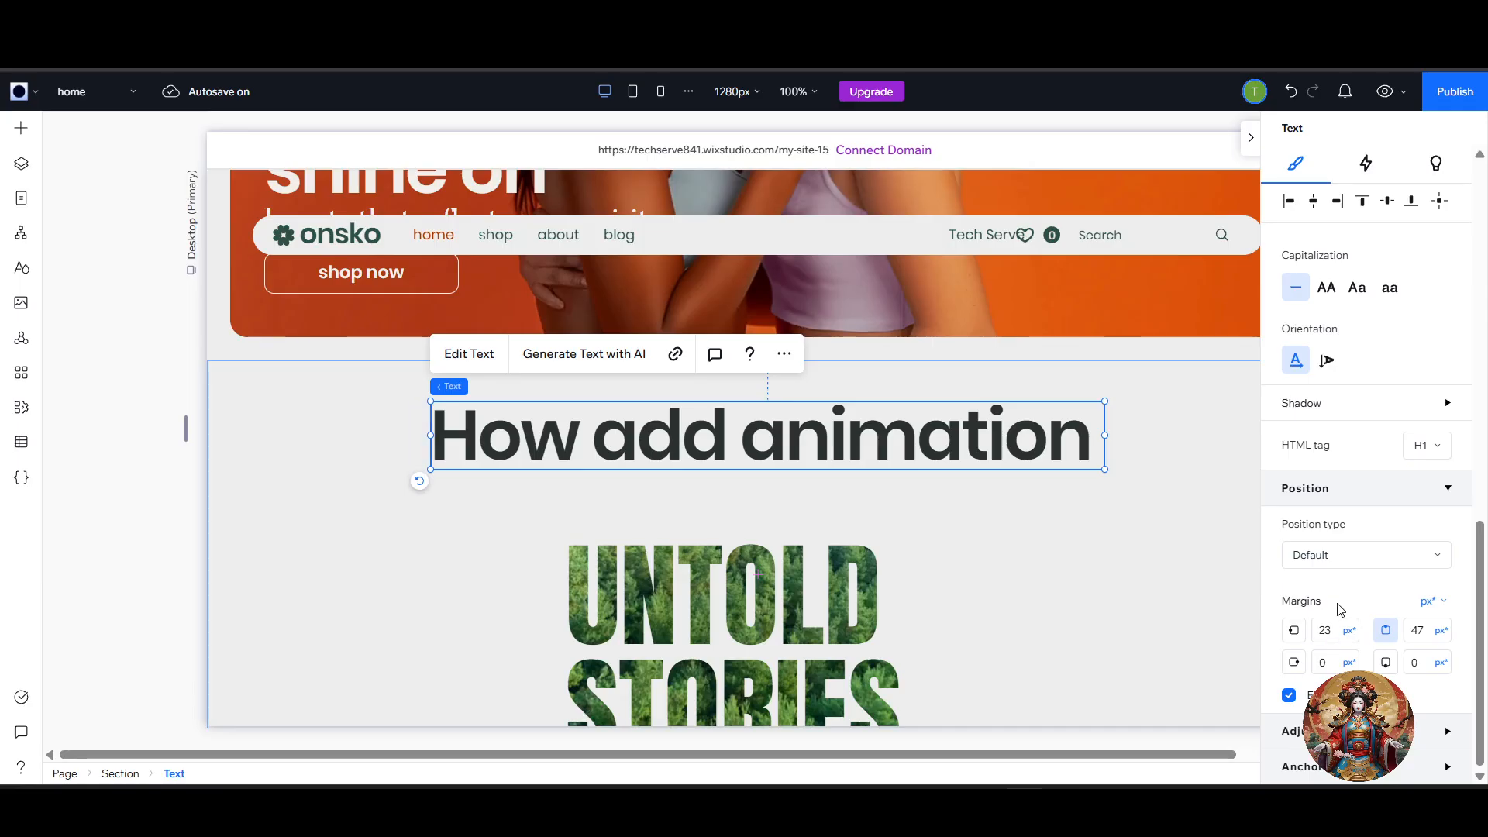
scroll(1333, 635, up, 5)
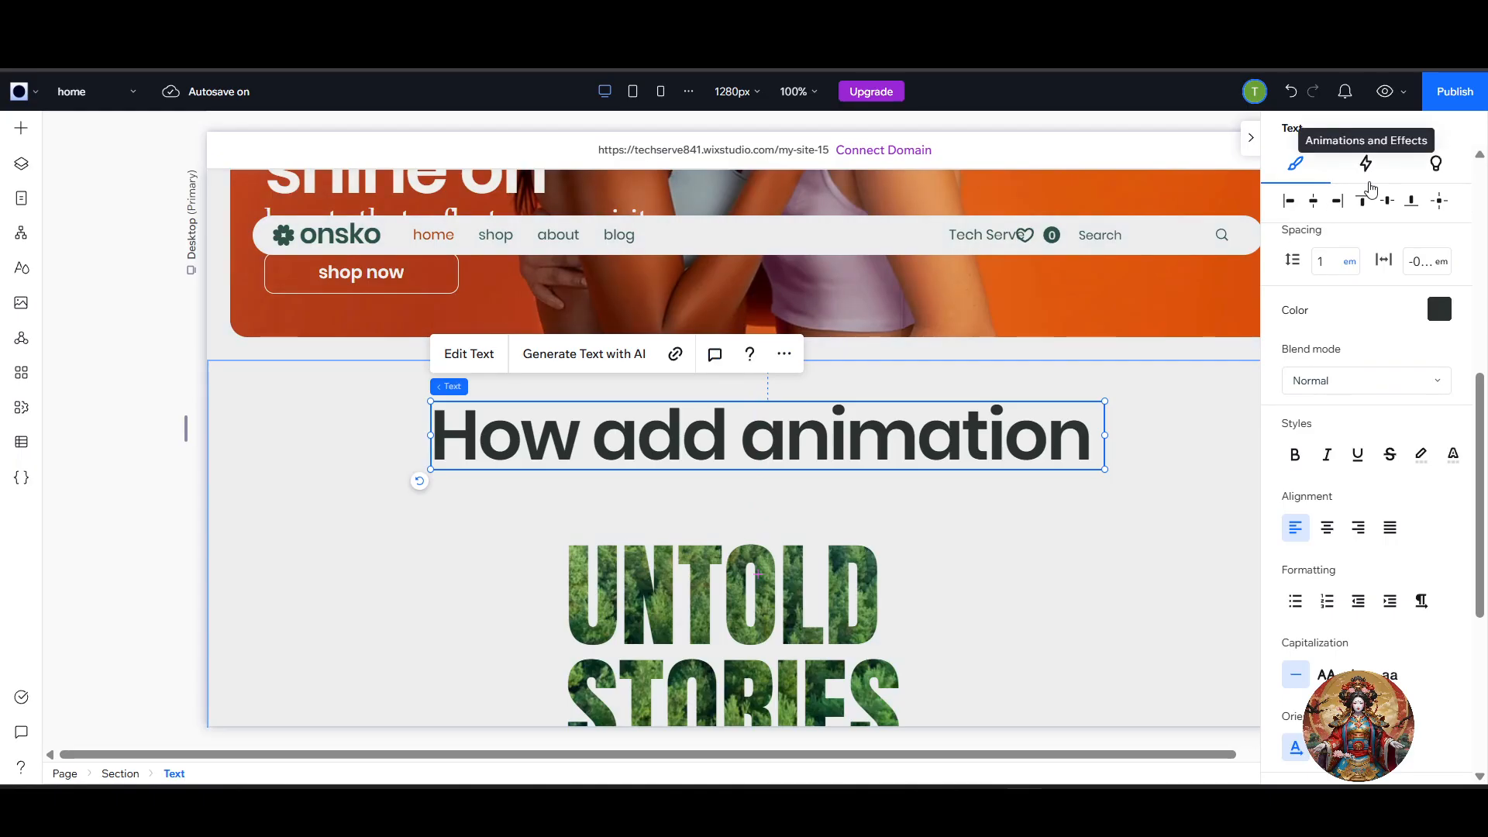
click(1365, 167)
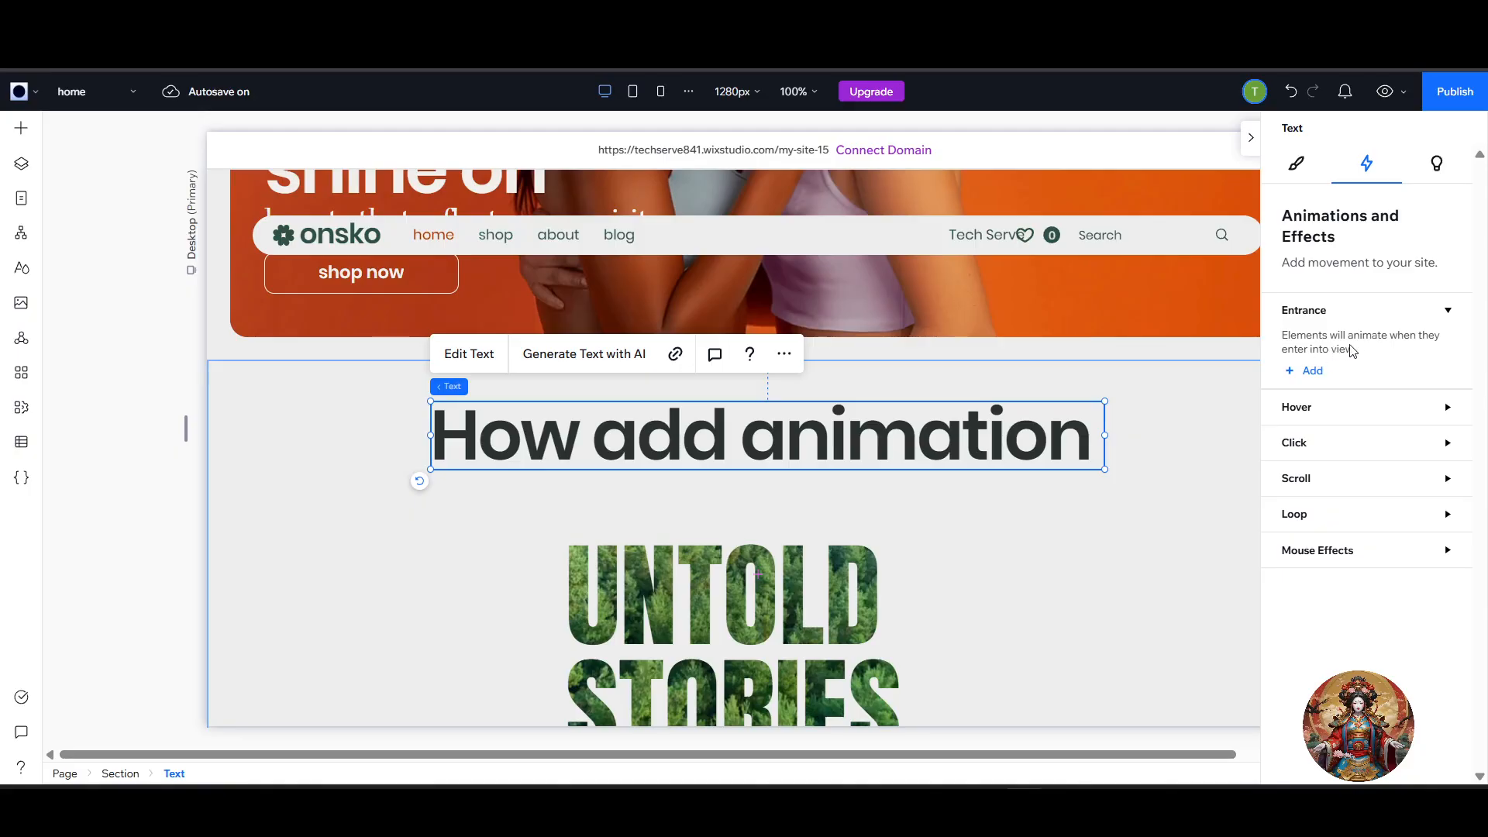
click(1312, 372)
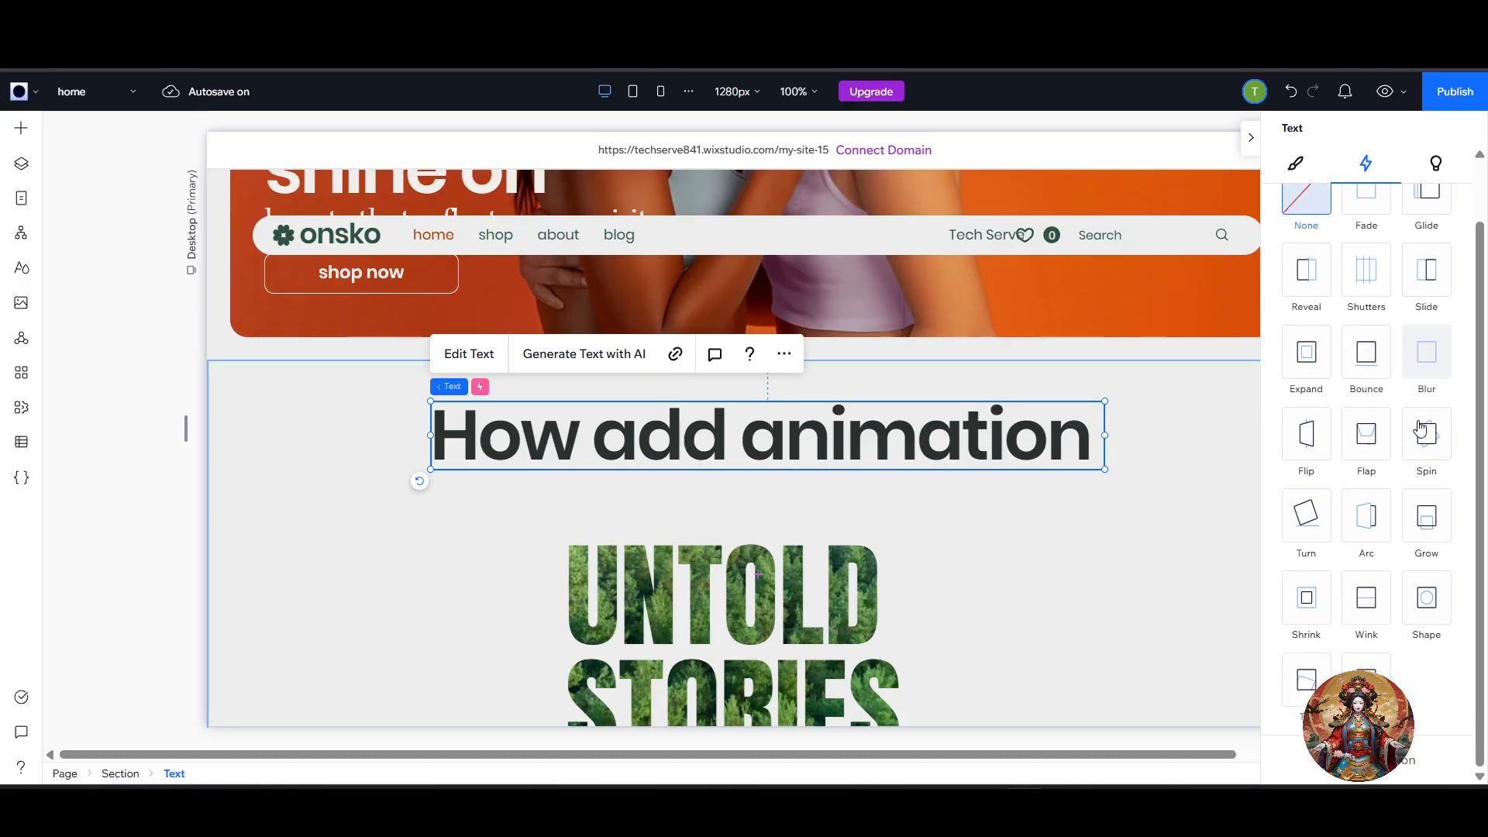
Try the Fade, Glide, Reveal and Expand entrance presets on the heading.
click(1366, 264)
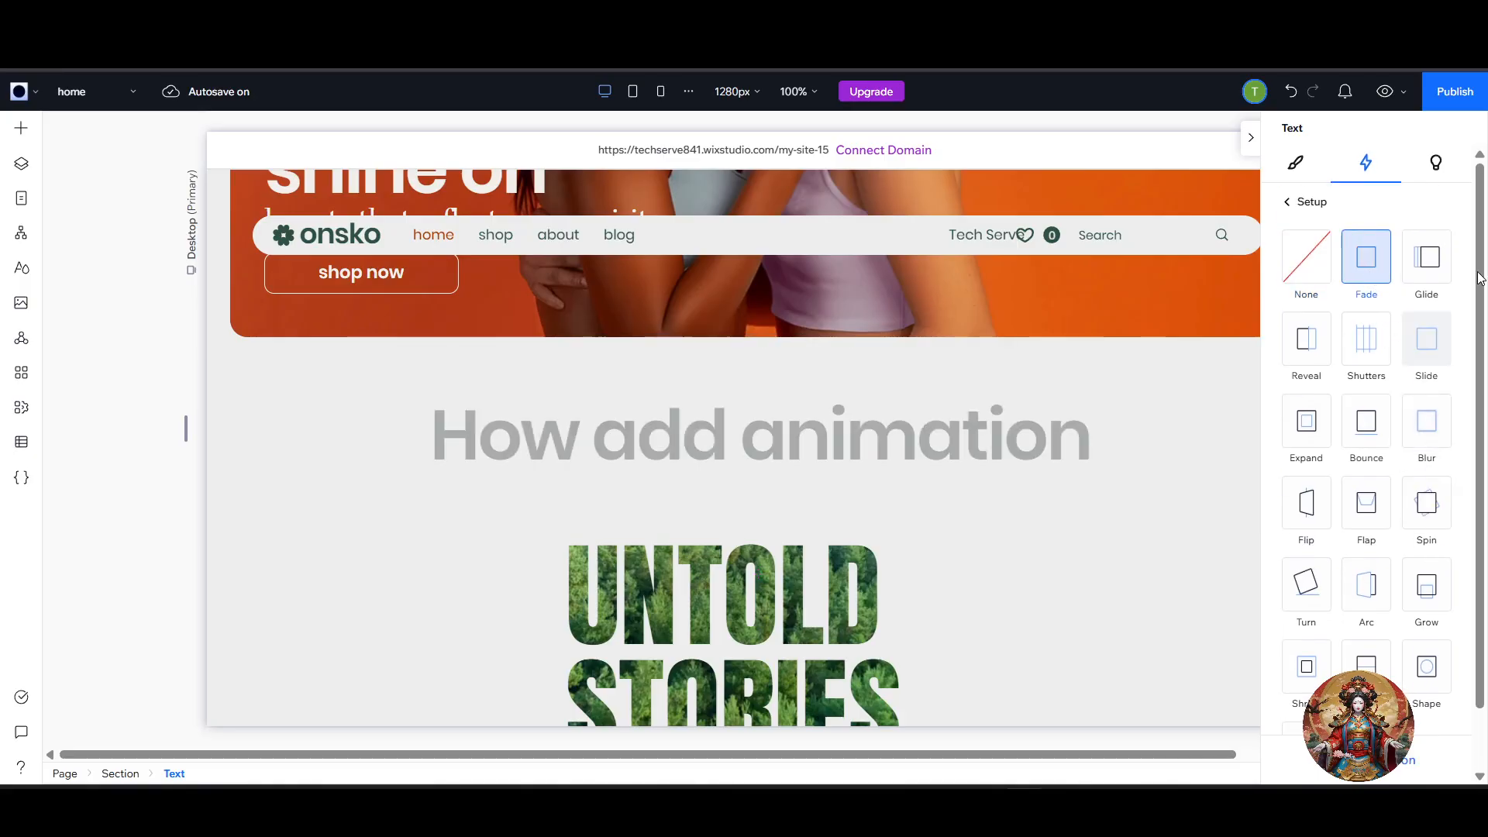
click(1432, 258)
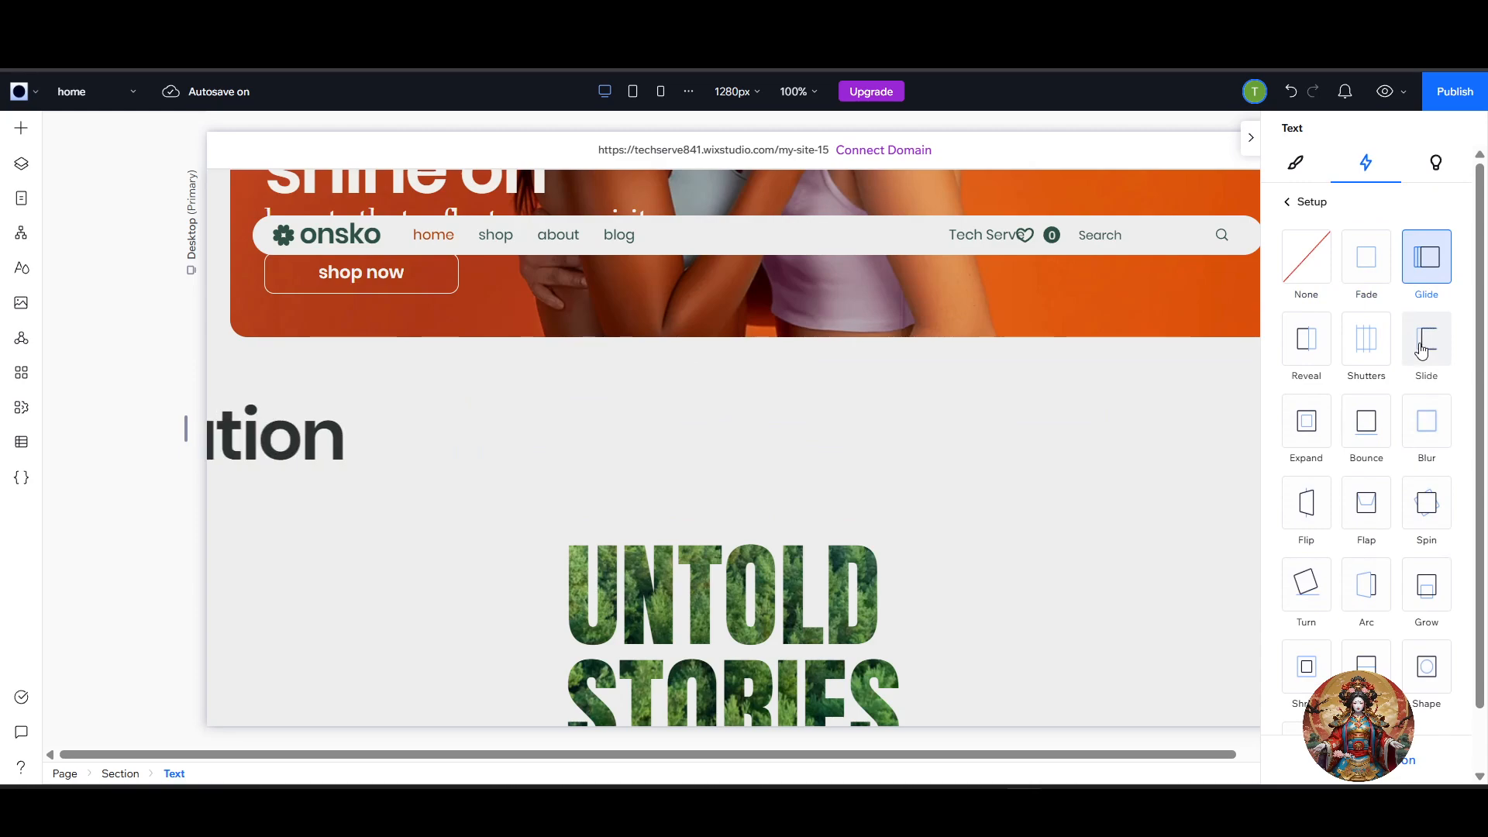
click(1316, 370)
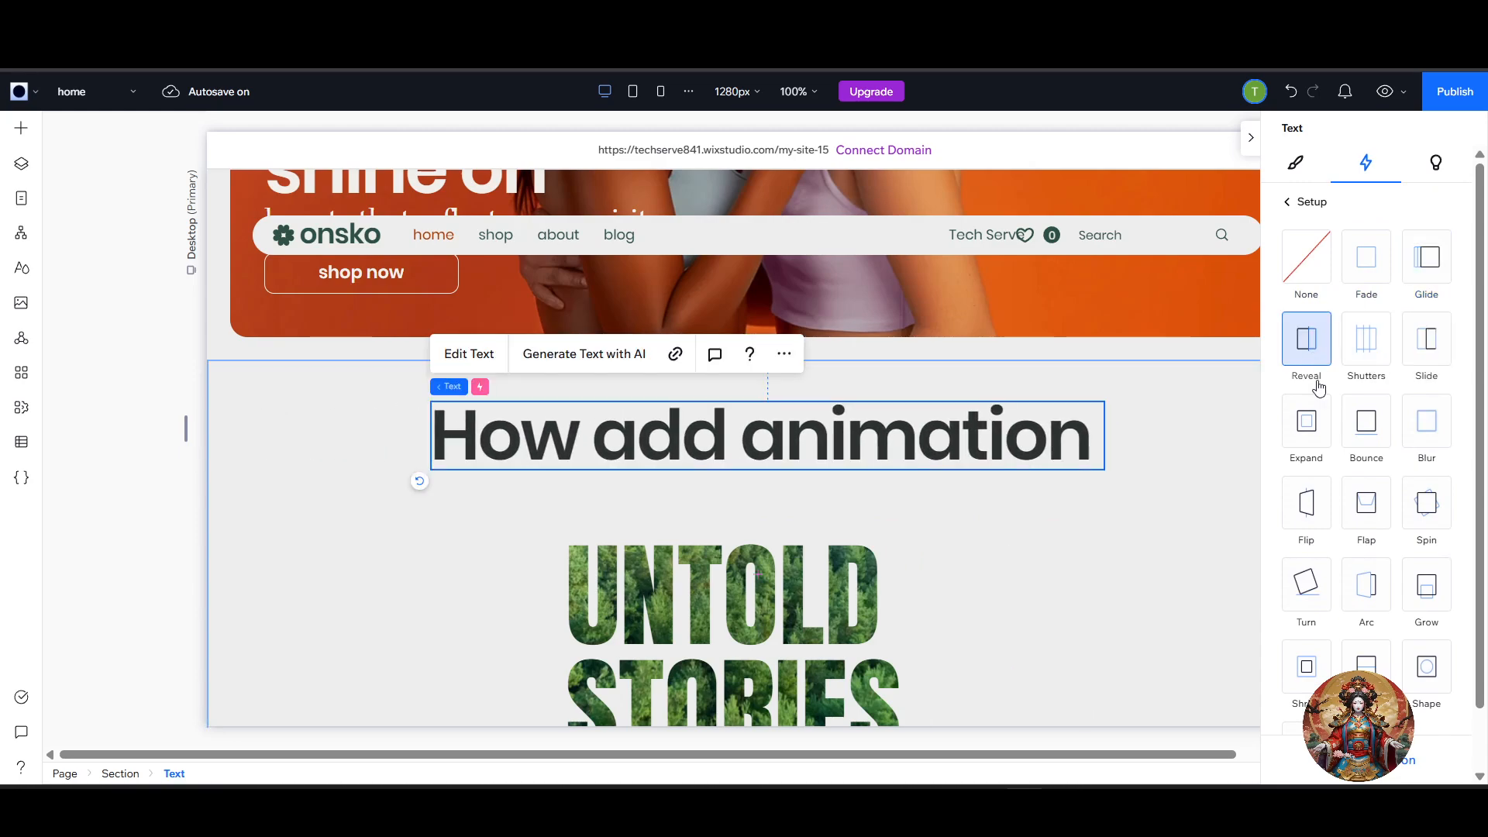
click(1312, 441)
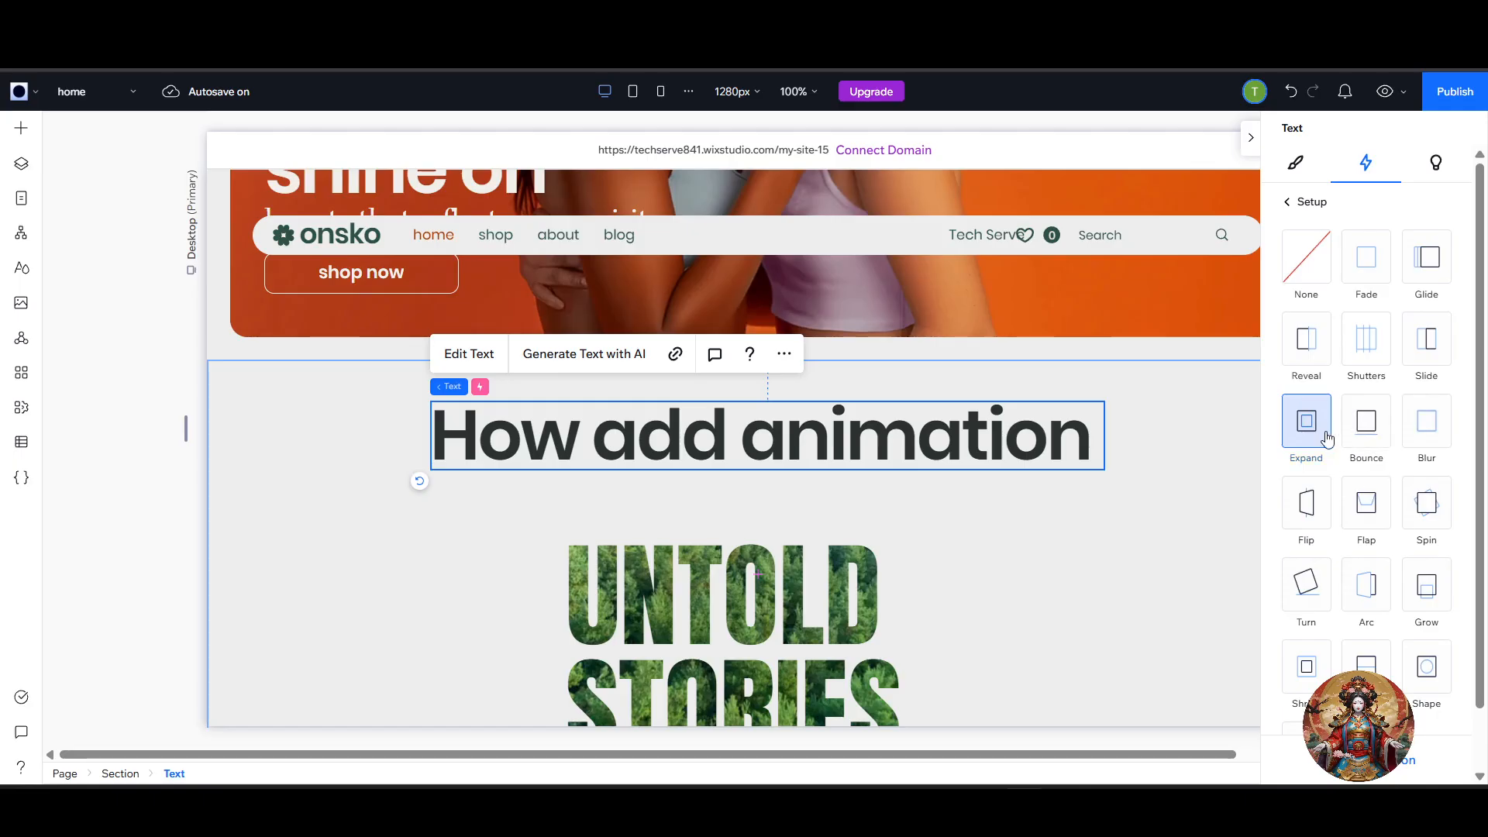
scroll(1329, 494, down, 1)
scroll(1329, 493, up, 1)
Apply the Blur entrance animation to the heading, with a blur intensity of 16 and a duration of 1 s.
click(1426, 421)
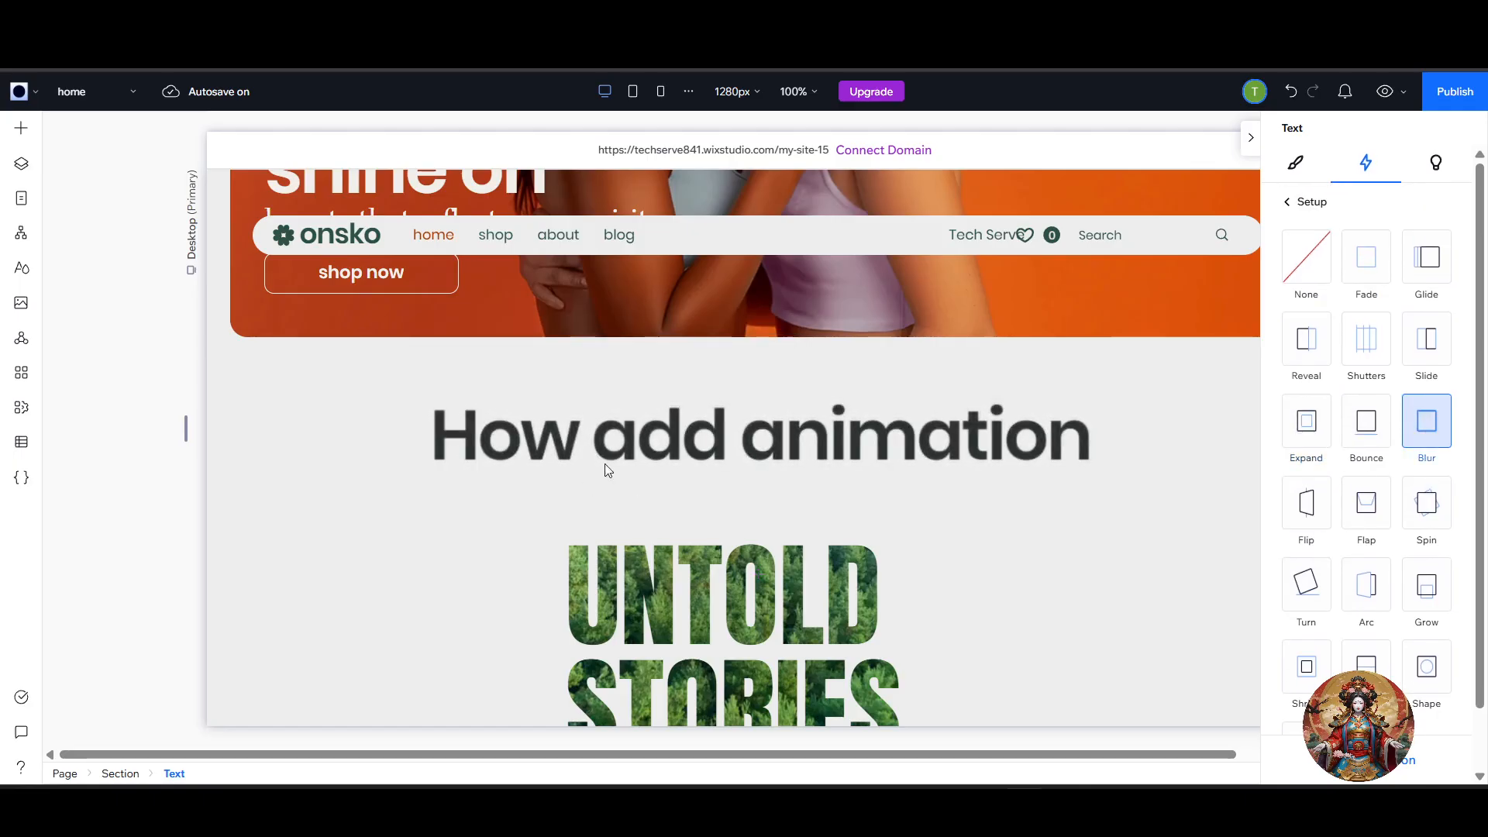
scroll(1426, 504, down, 1)
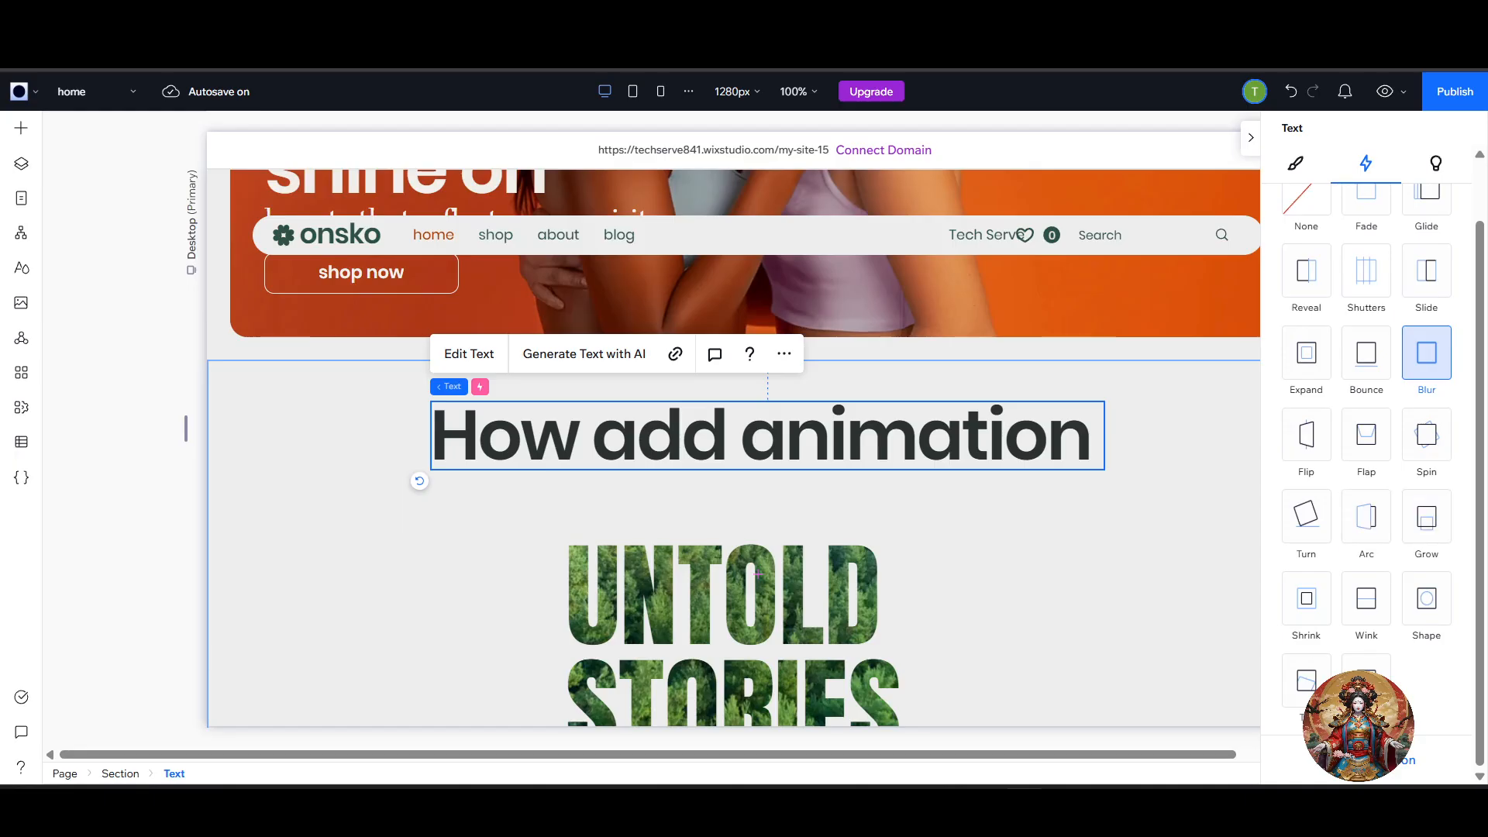
click(1378, 760)
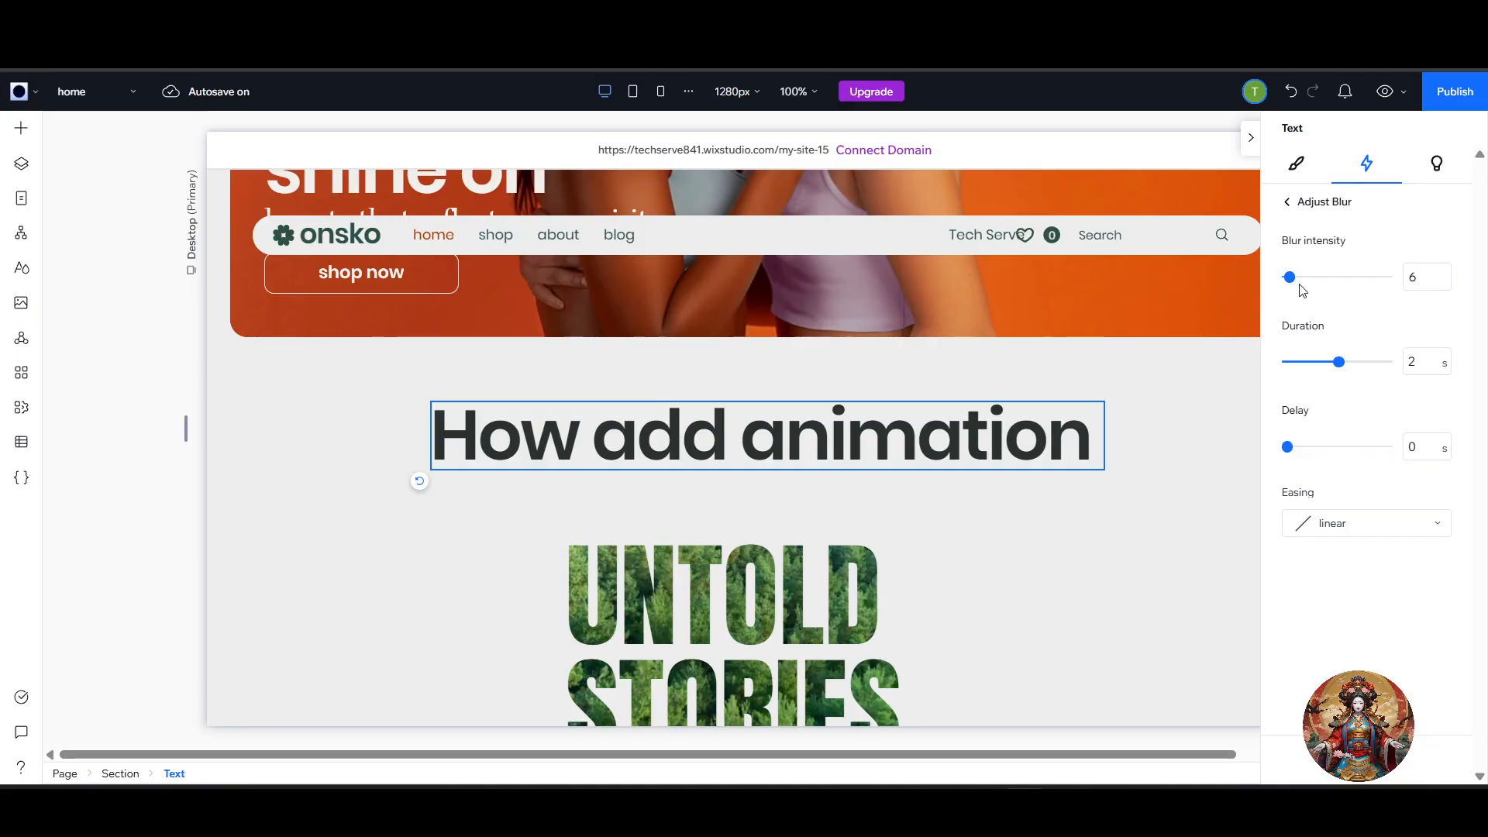
drag(1293, 281, 1310, 288)
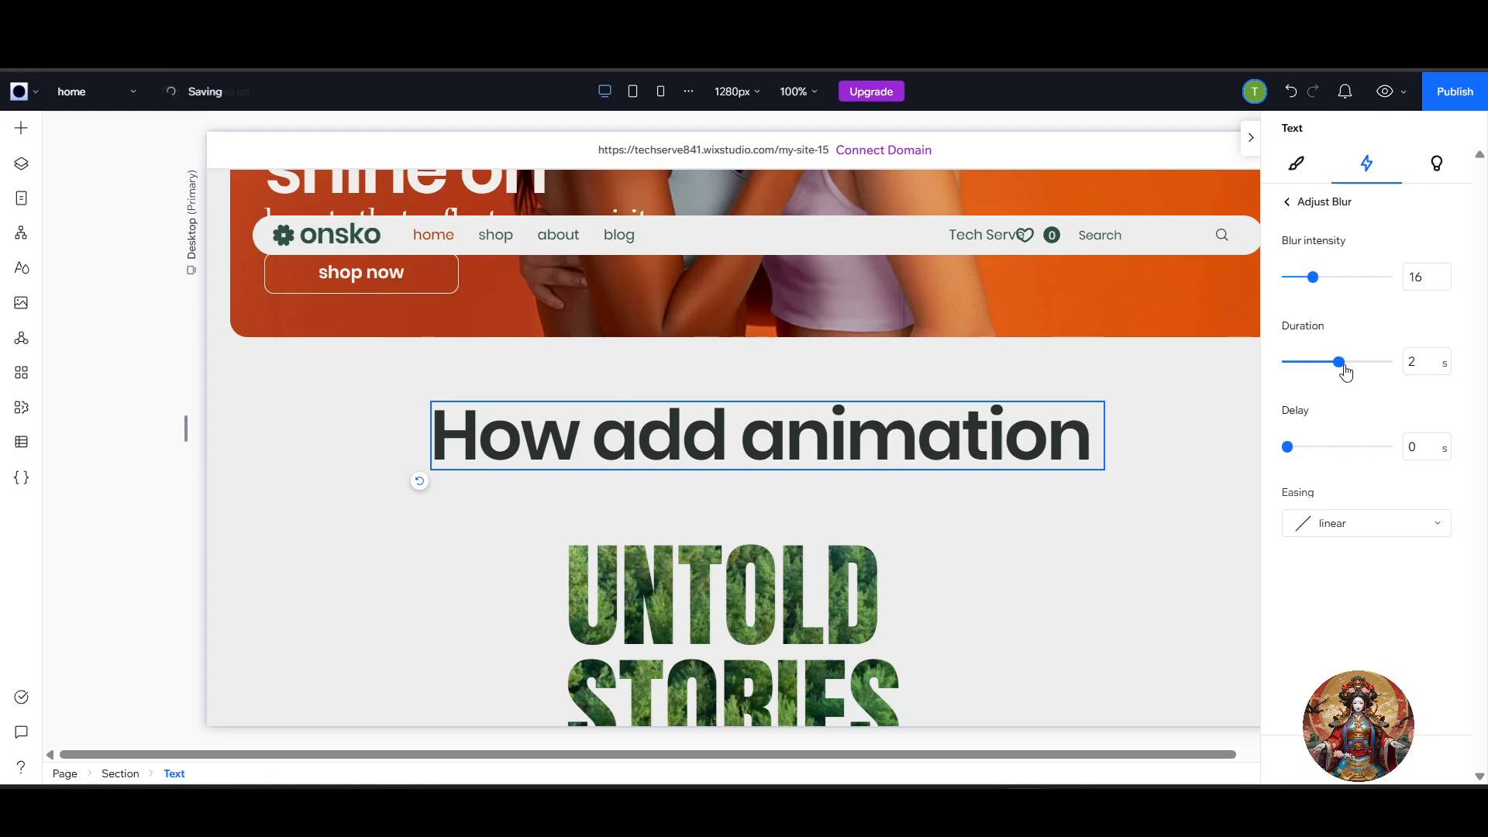
drag(1340, 363, 1310, 373)
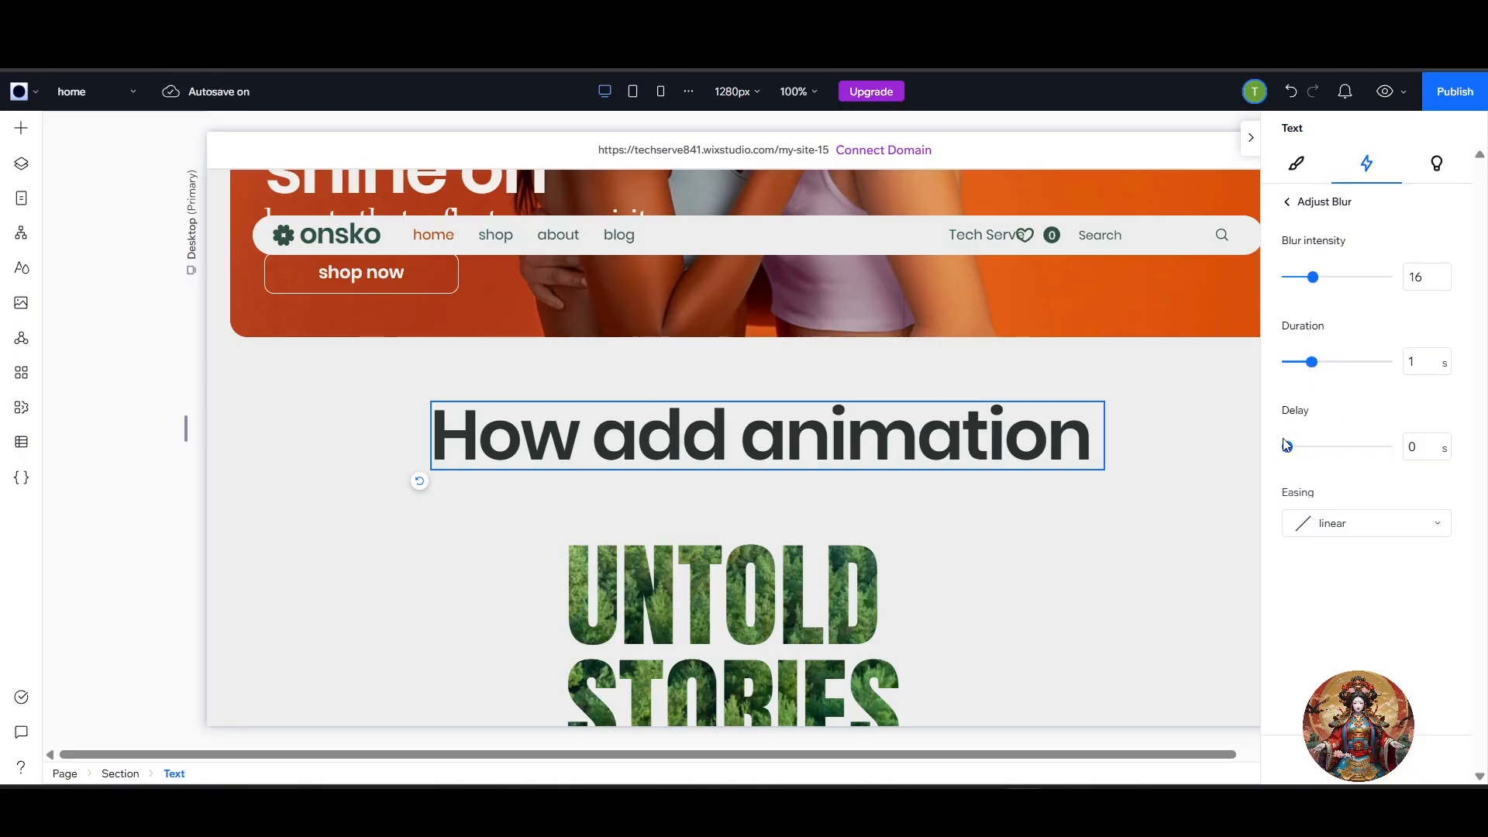
Try out the delay setting and the easeinCubic easing on the heading's Blur animation.
drag(1290, 450, 1297, 454)
drag(1300, 452, 1274, 492)
click(1356, 527)
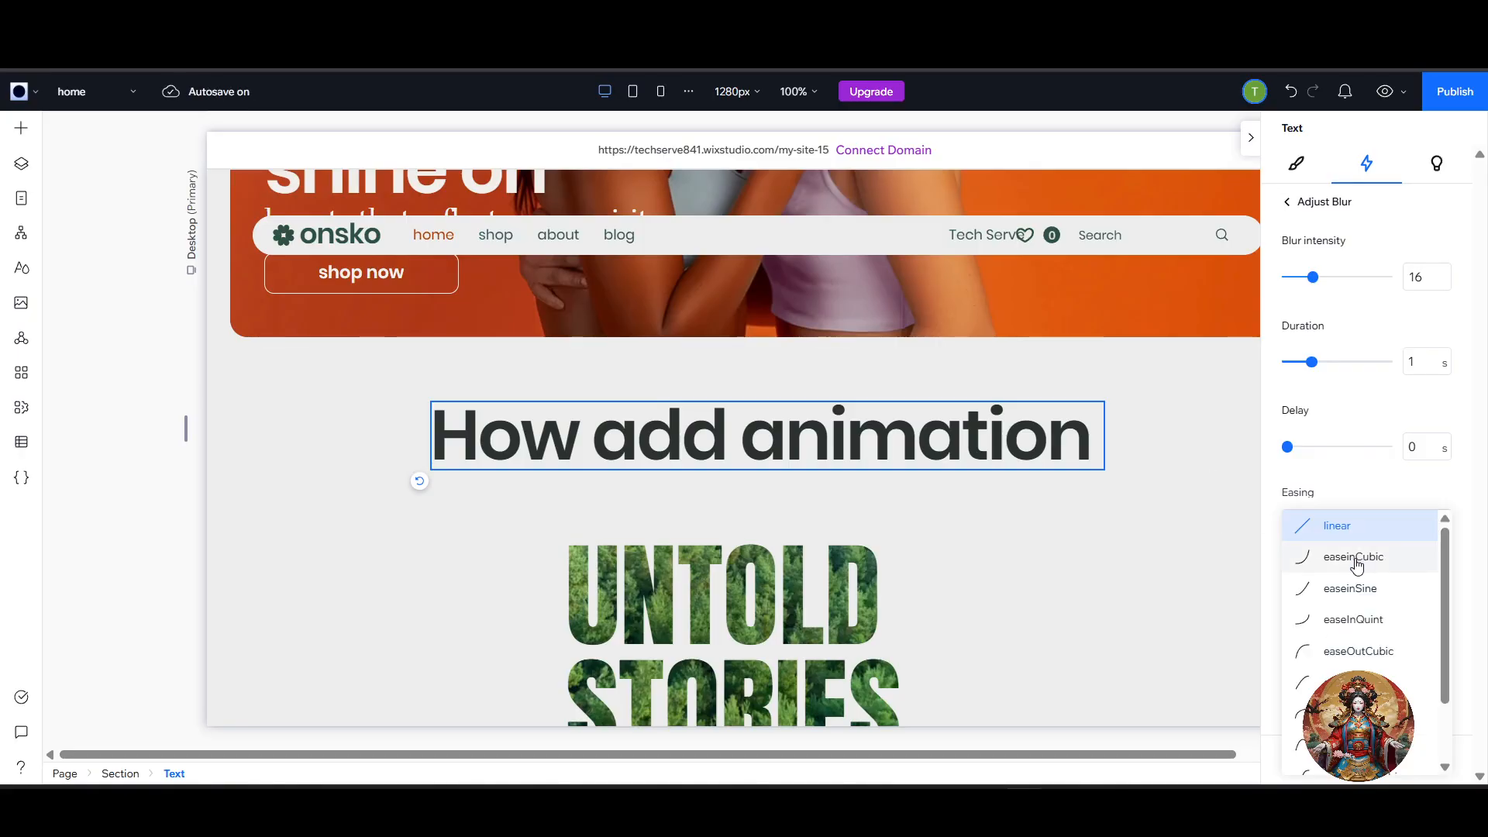
click(1369, 498)
click(1365, 533)
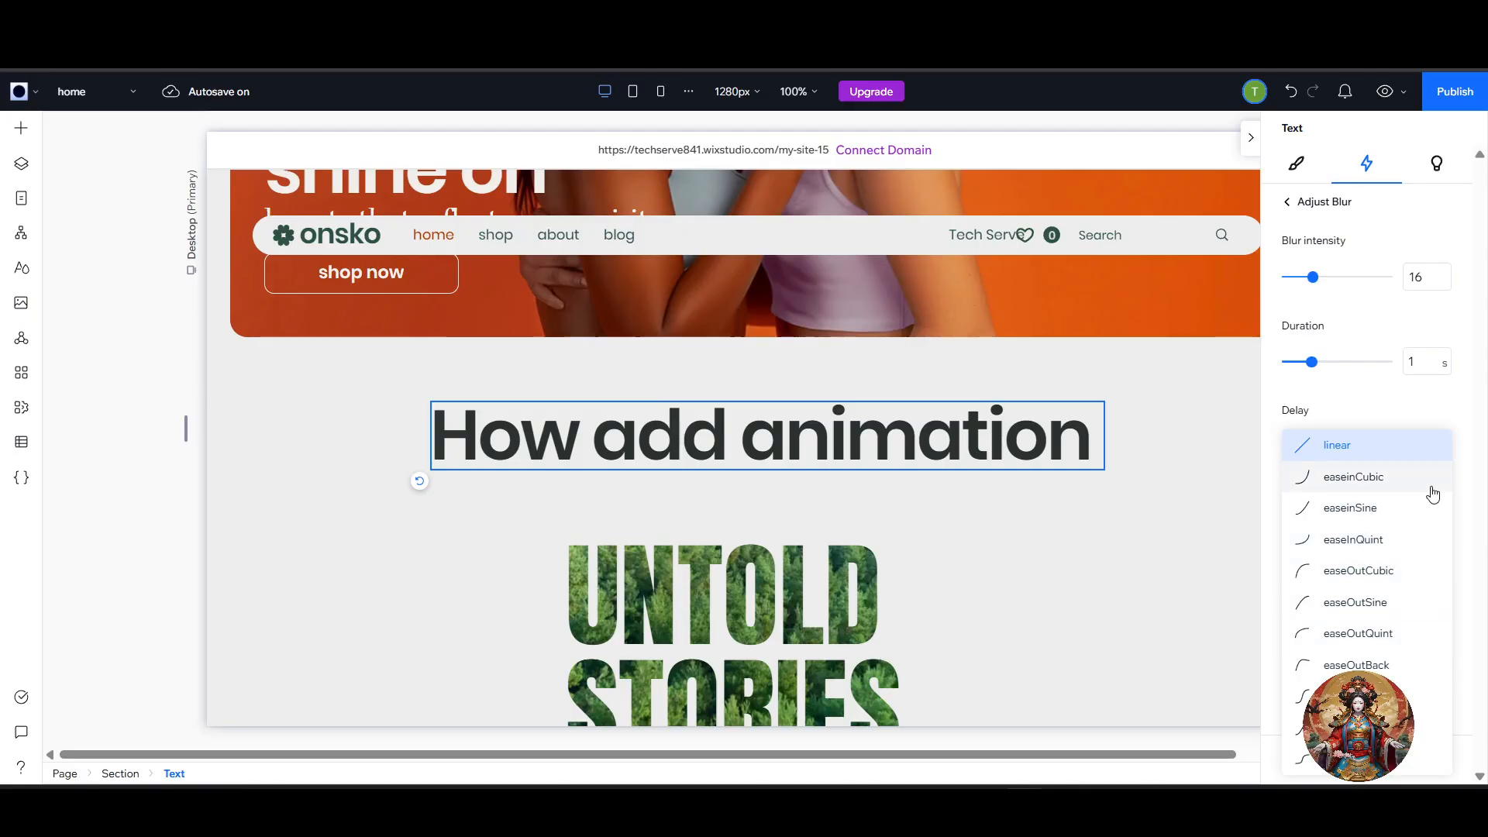
click(1355, 477)
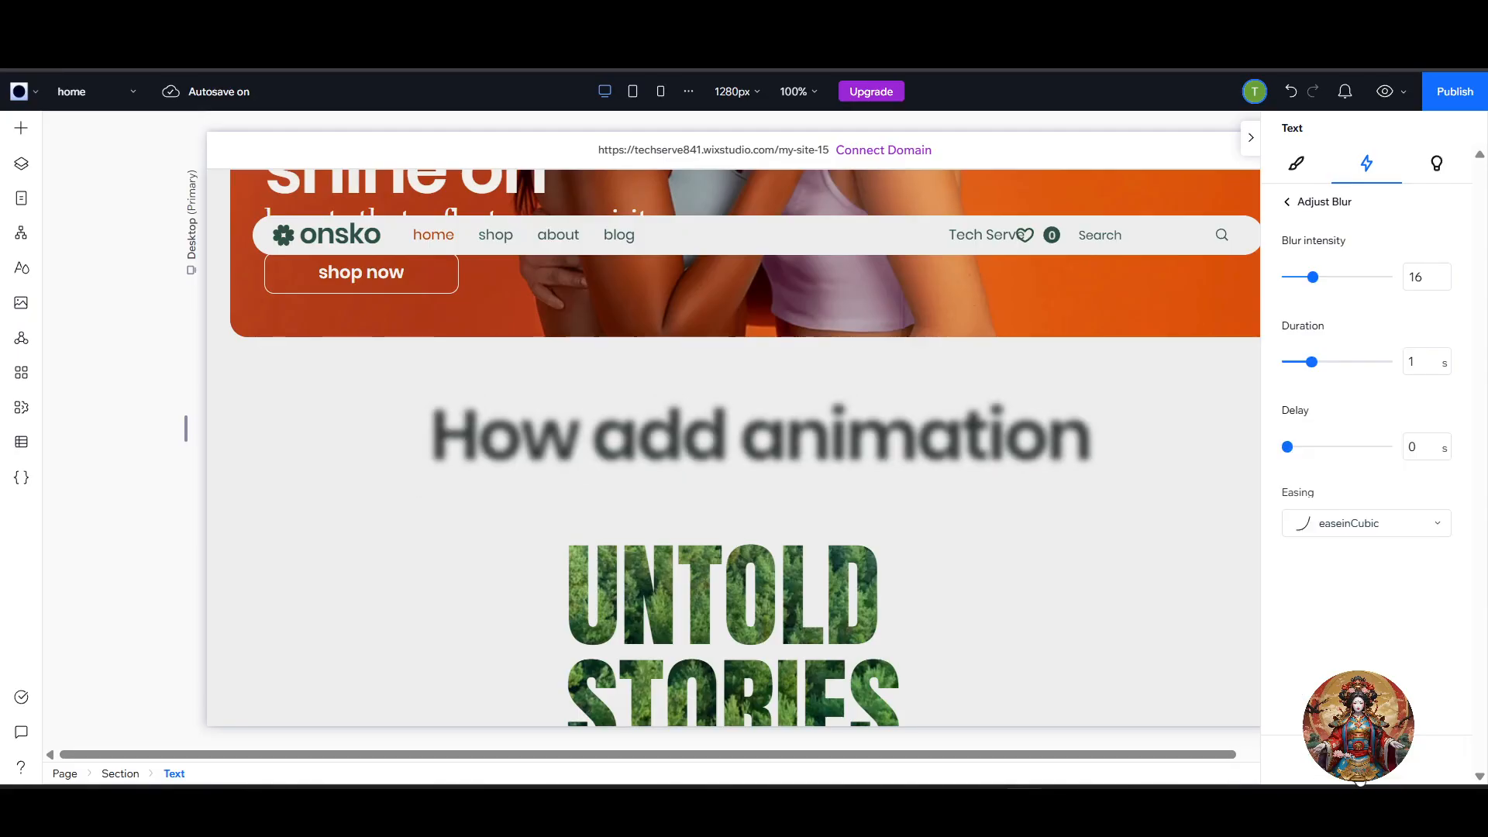
Set the Blur animation's easing to easeInOutCubic and return to the heading's overview of animations and effects.
click(1364, 521)
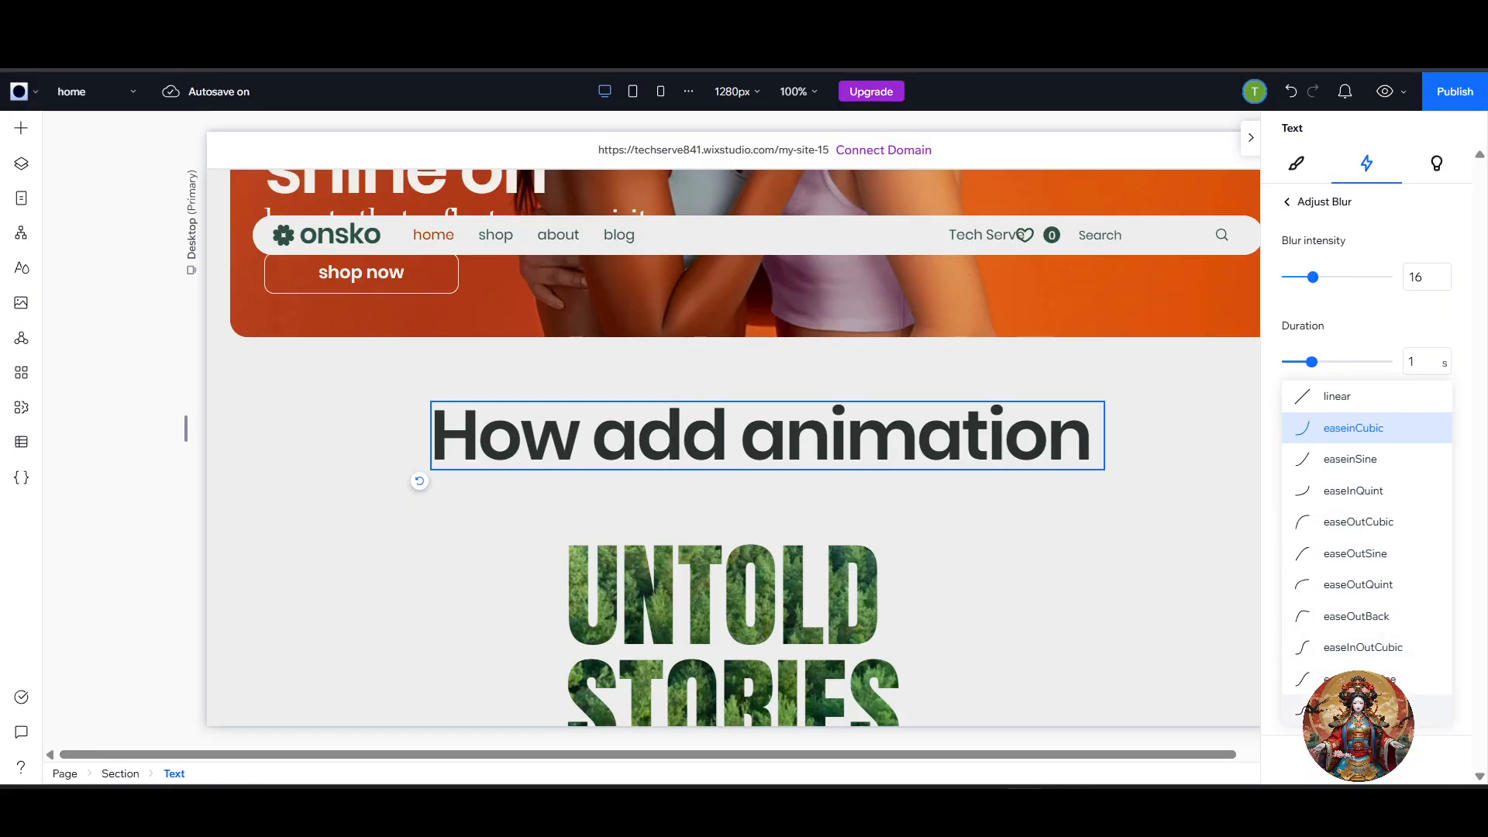
click(1391, 649)
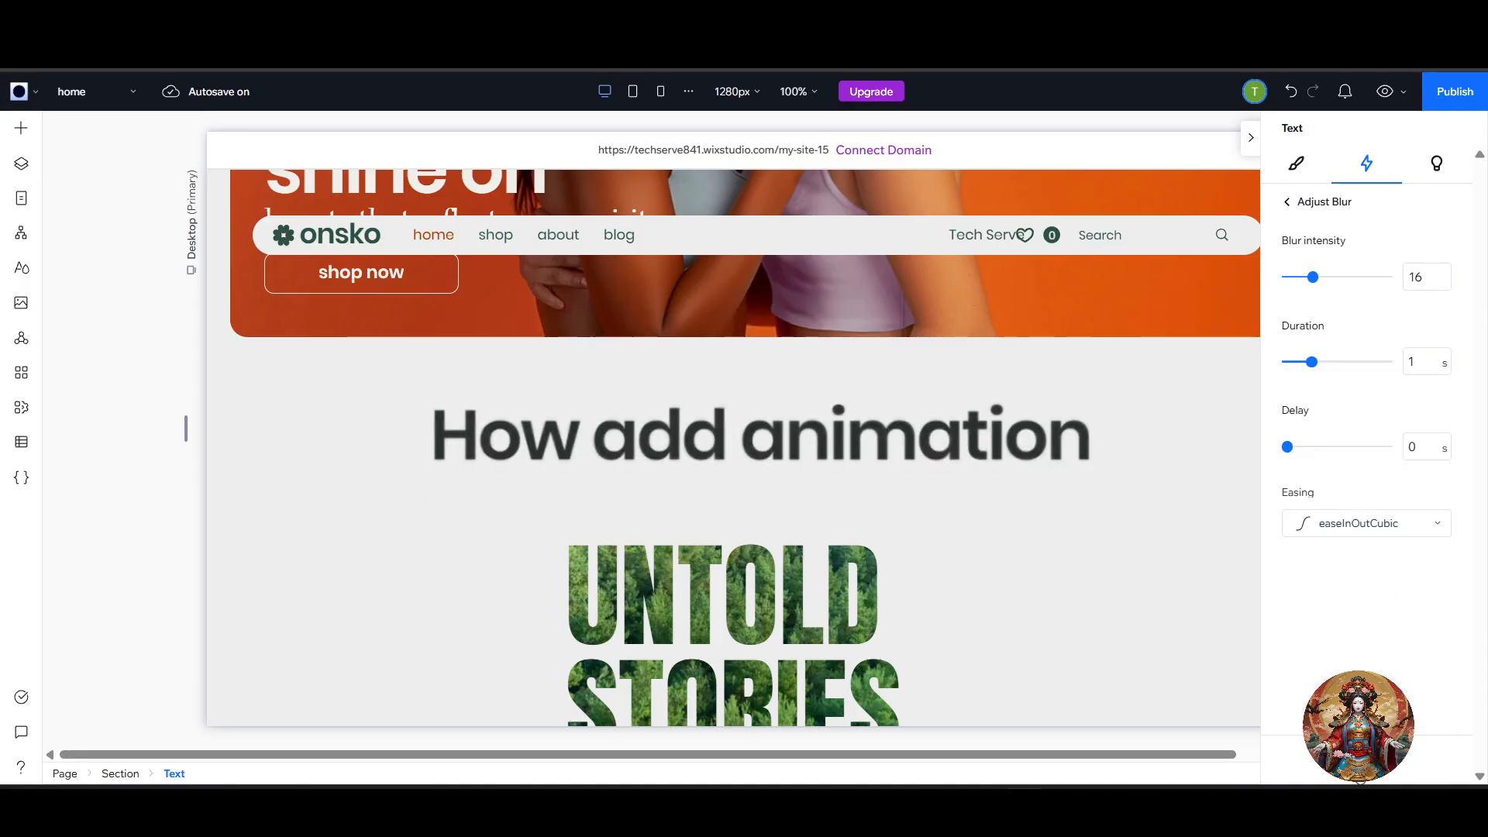
click(1288, 203)
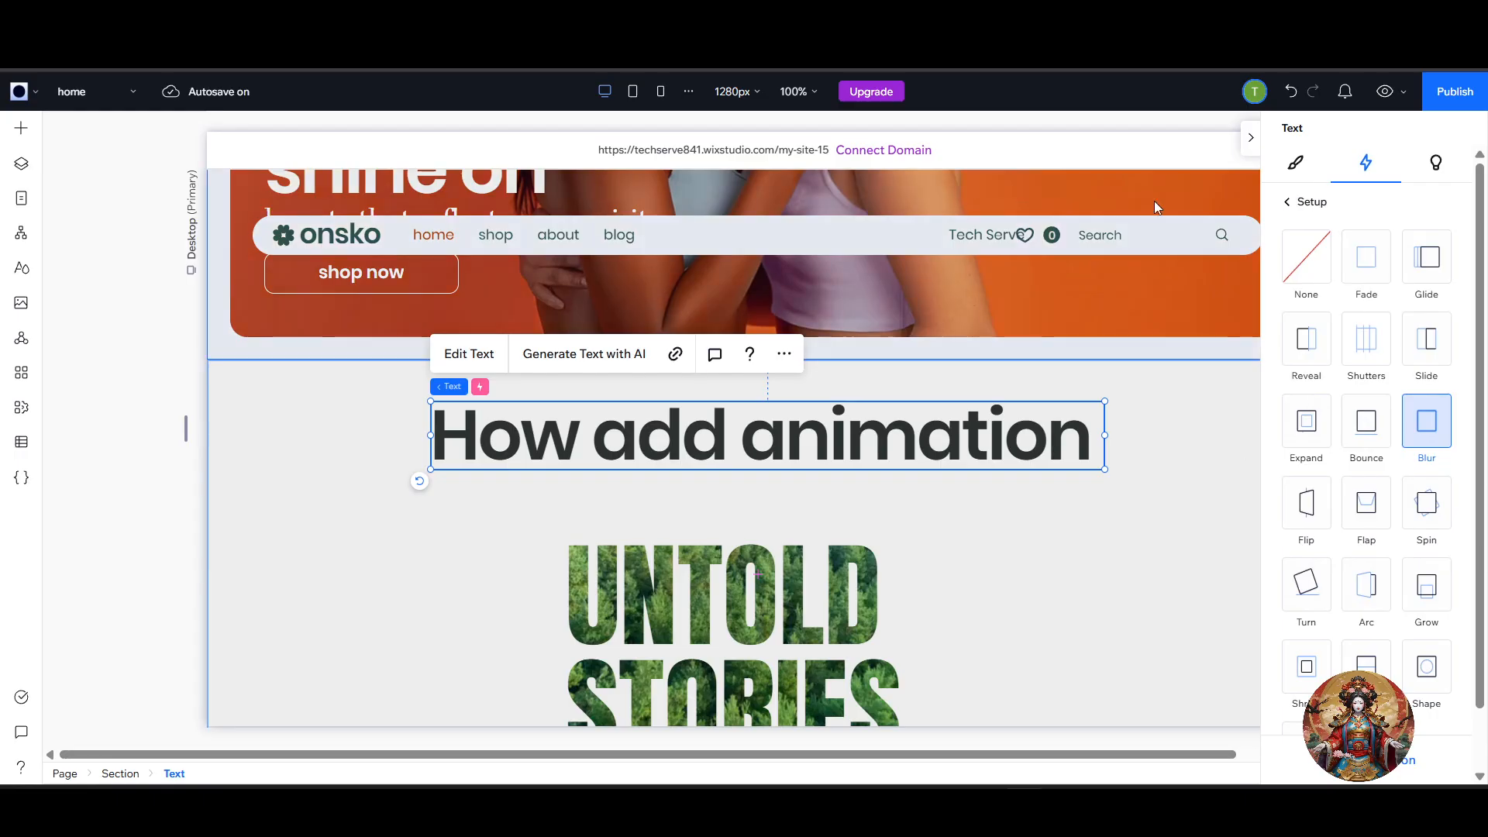
click(1287, 205)
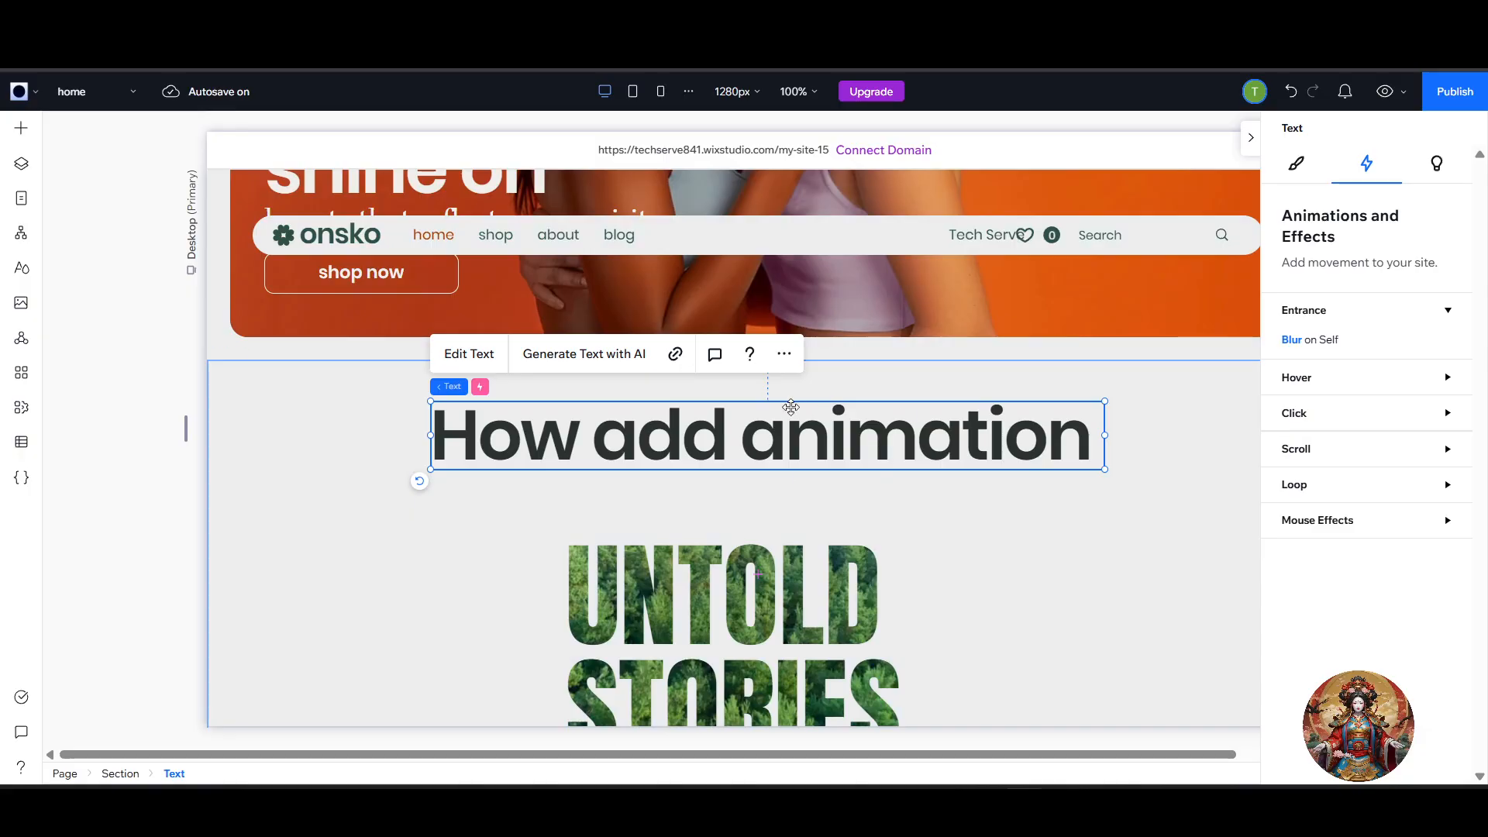
Add a hover animation to the heading itself using the Shrink preset.
click(1386, 385)
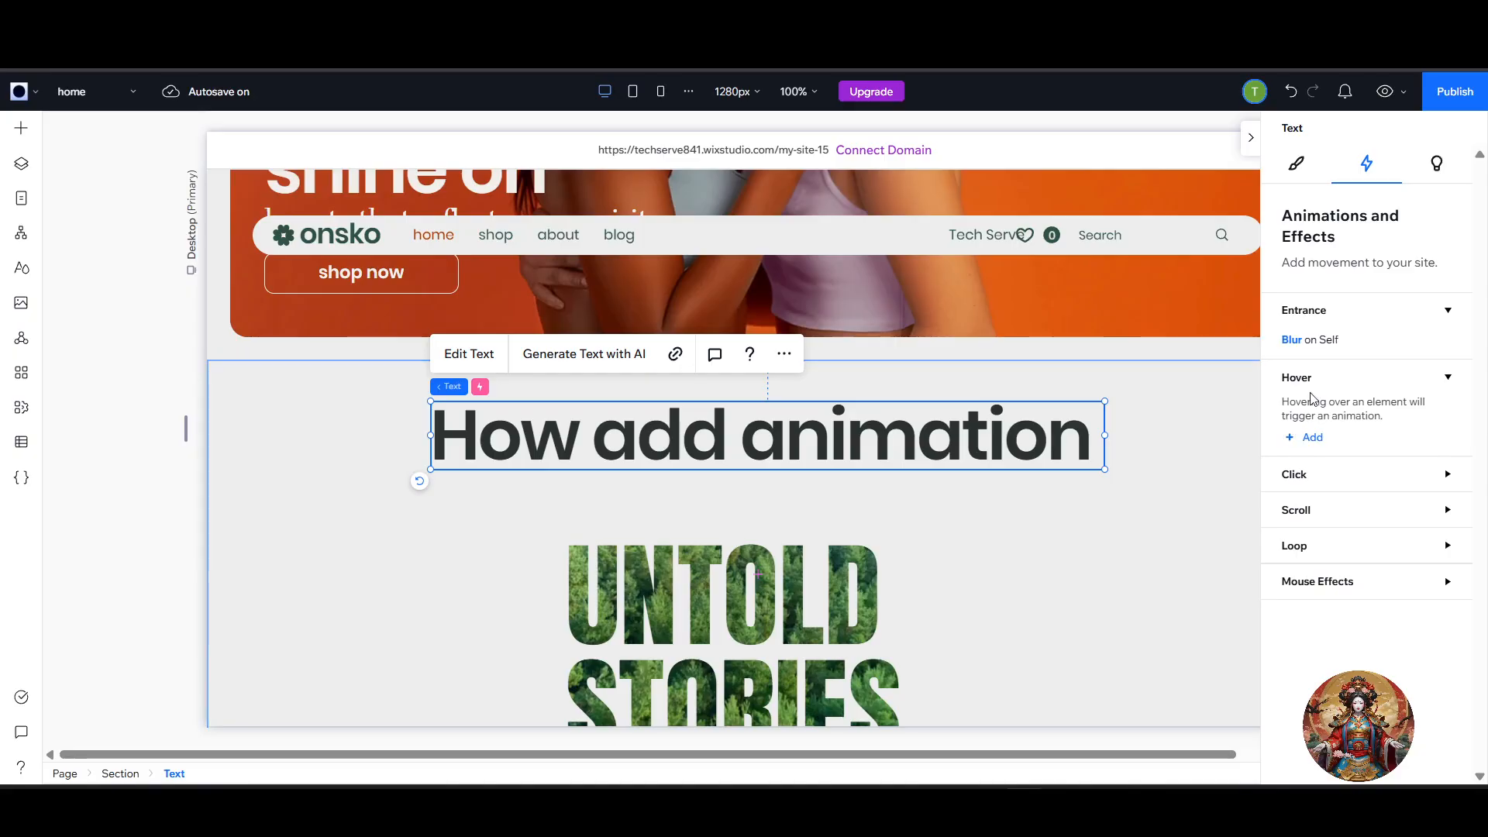
click(1305, 443)
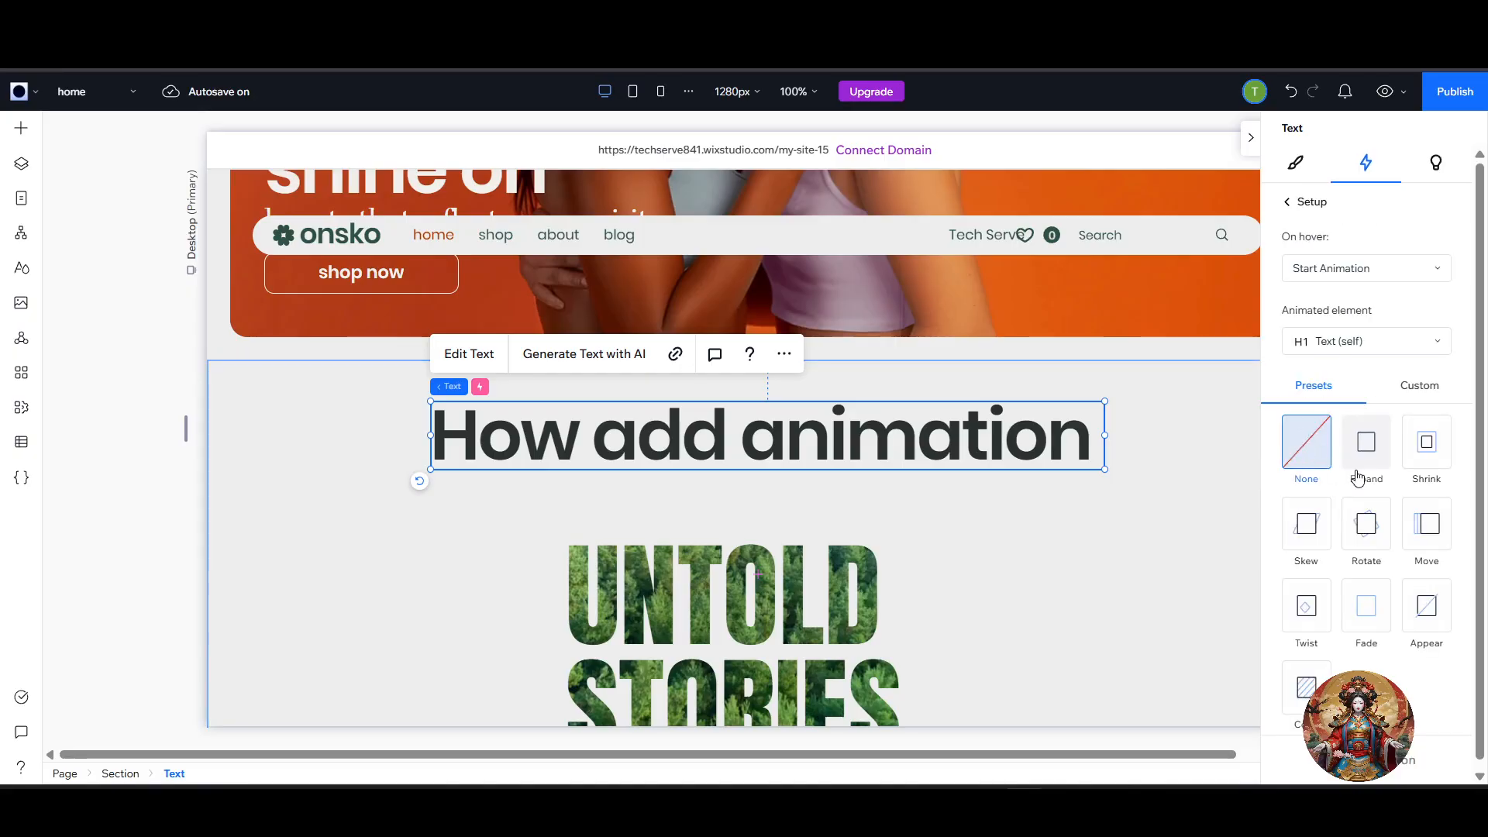
click(1443, 456)
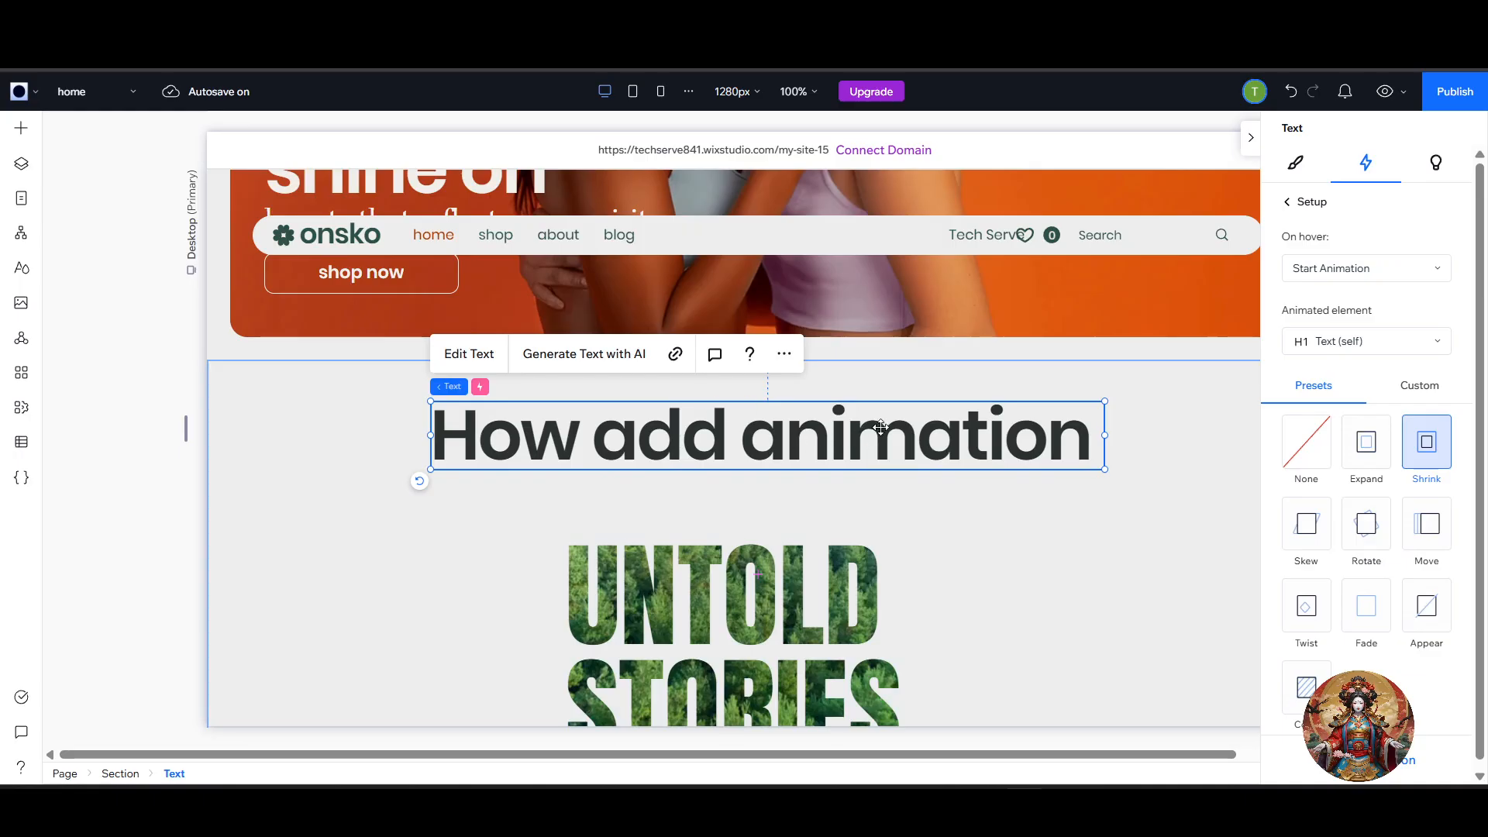
click(930, 639)
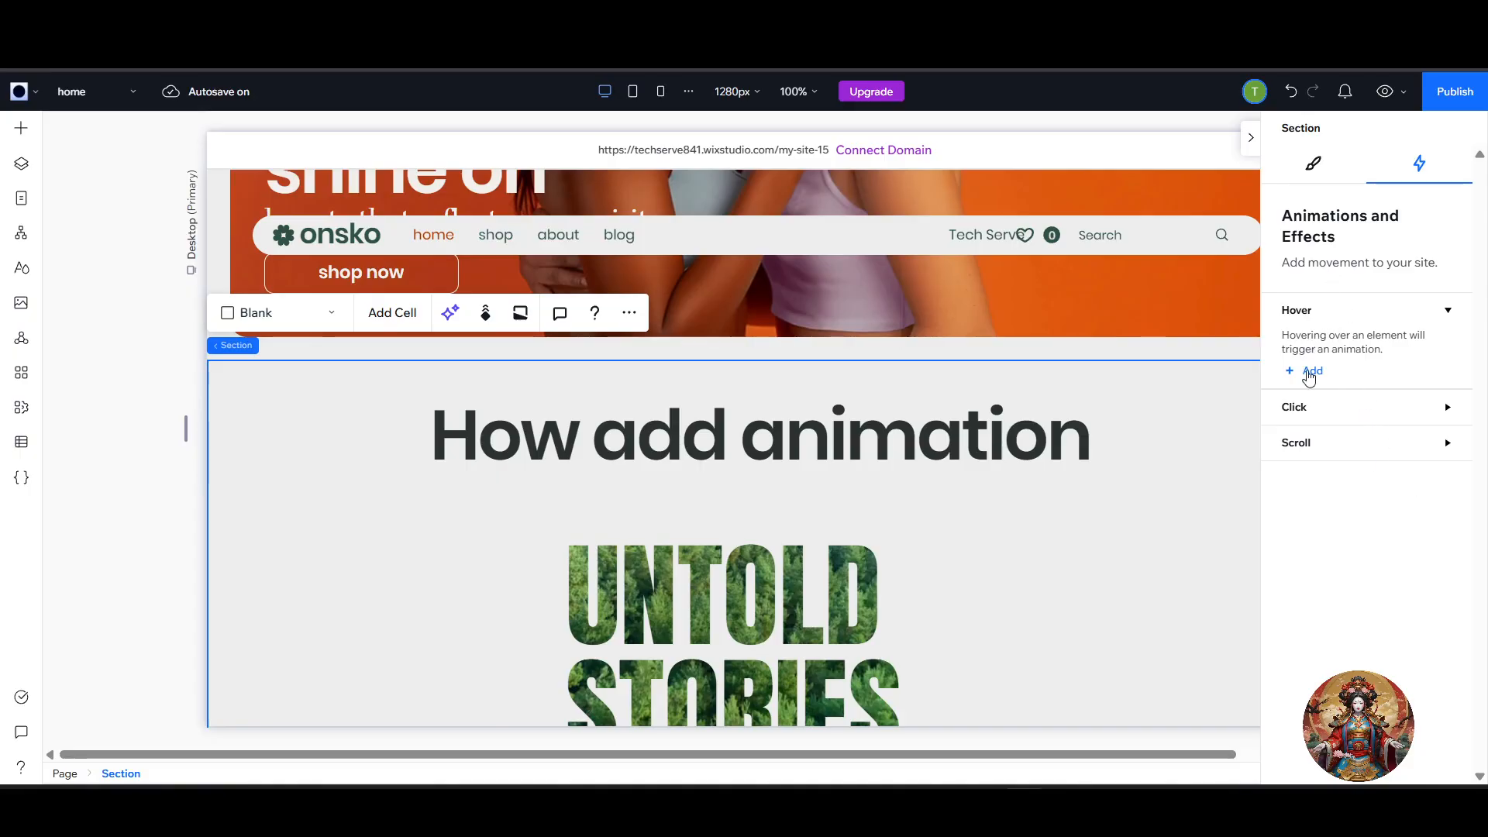
click(1308, 373)
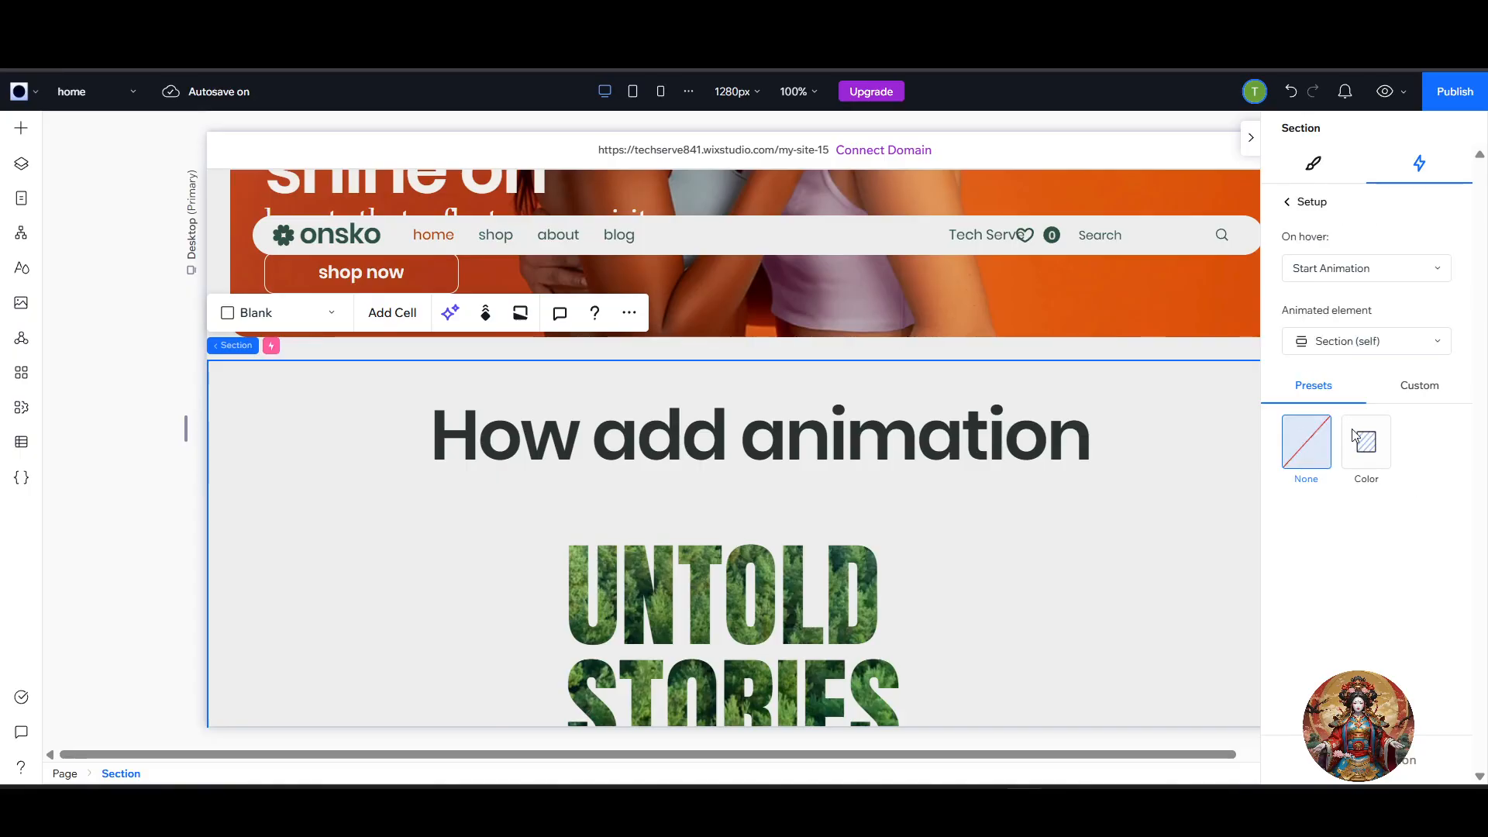
click(1288, 205)
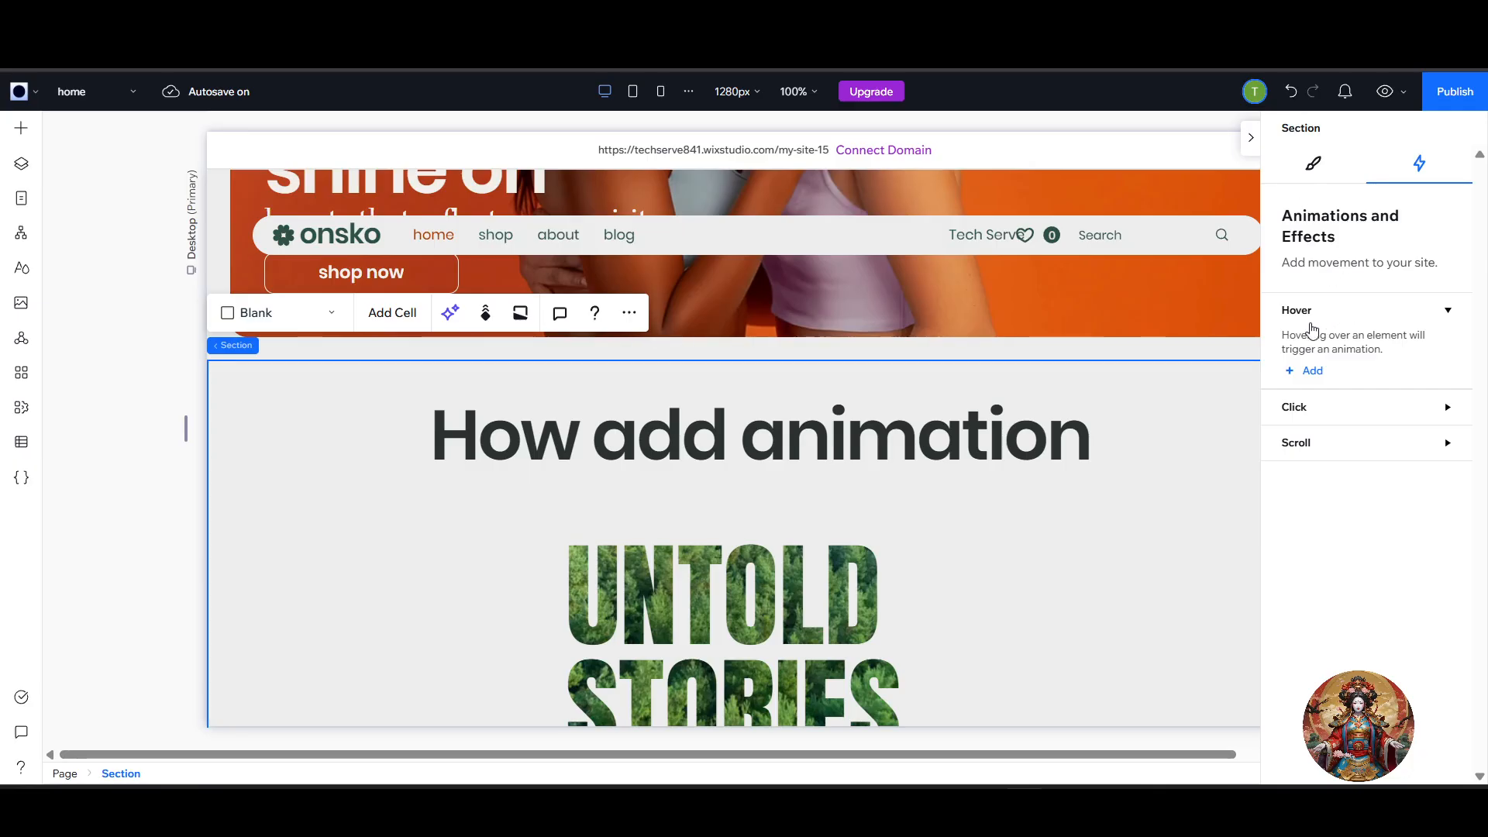
Try out the Expand, Rotate, Twist, Fade and Appear hover presets on the heading, ending on Shrink again.
click(961, 434)
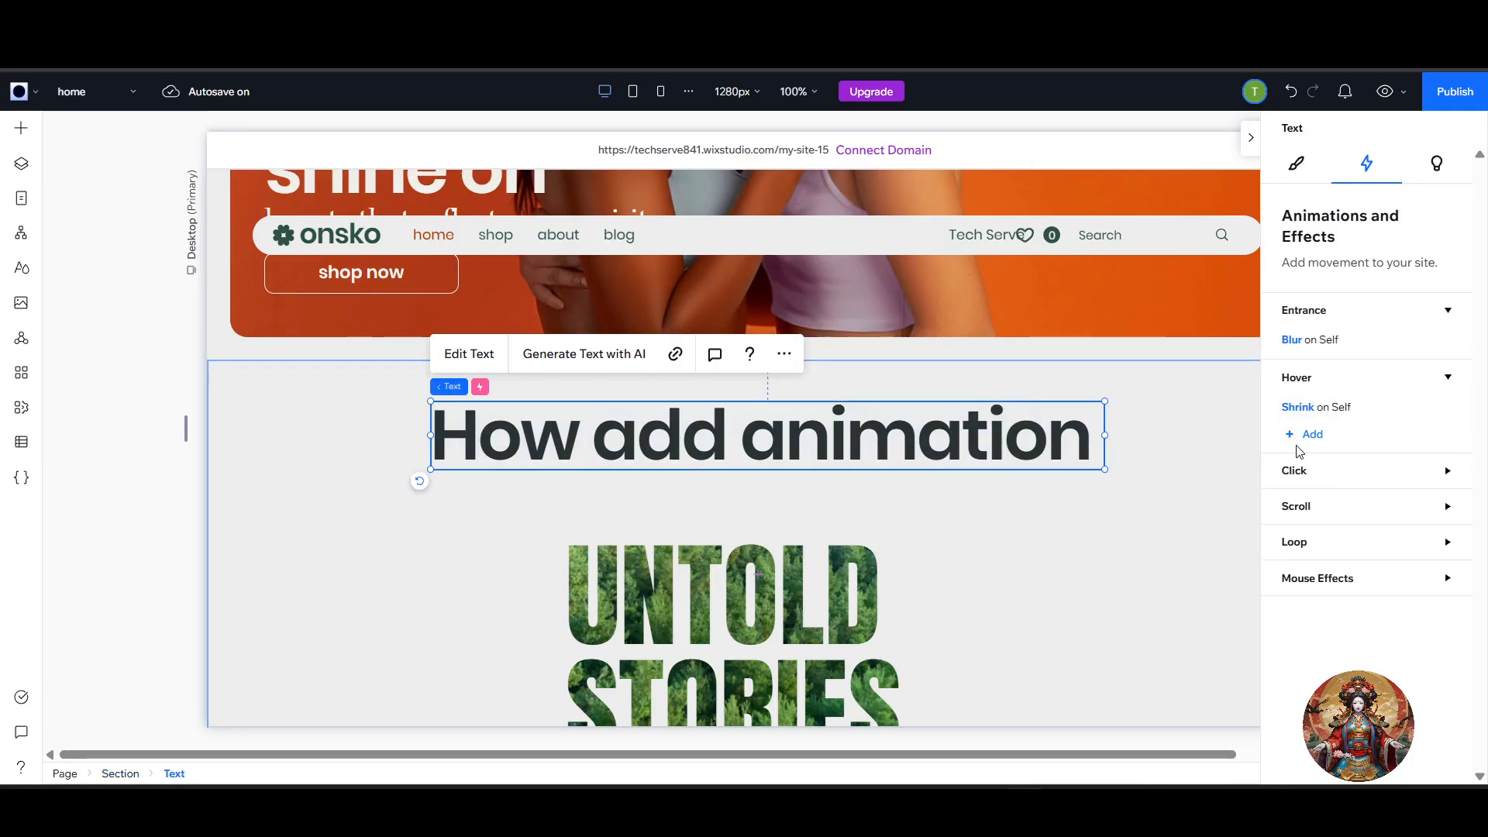
click(1321, 406)
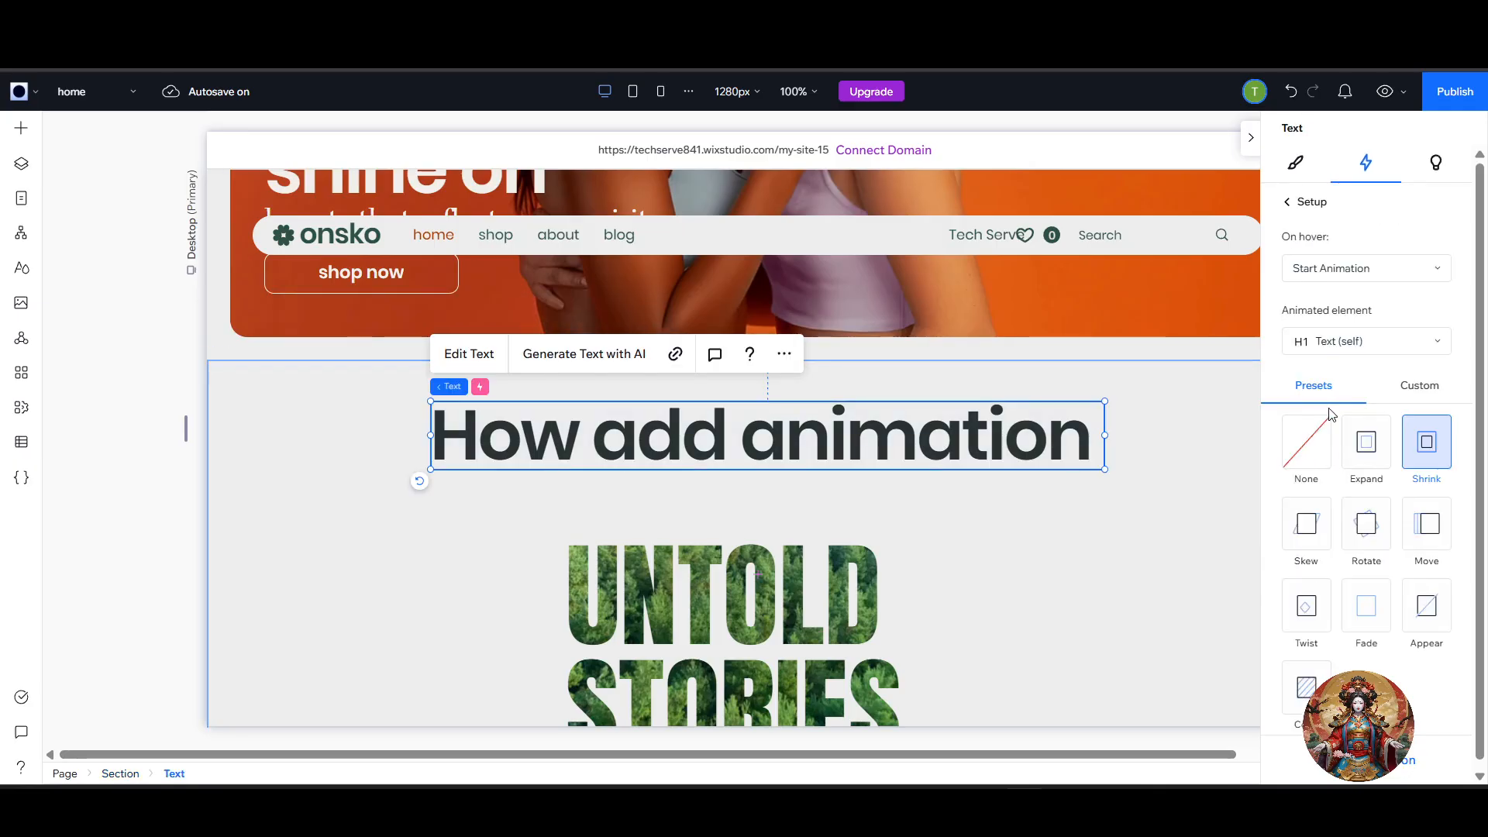
click(1378, 453)
click(1362, 537)
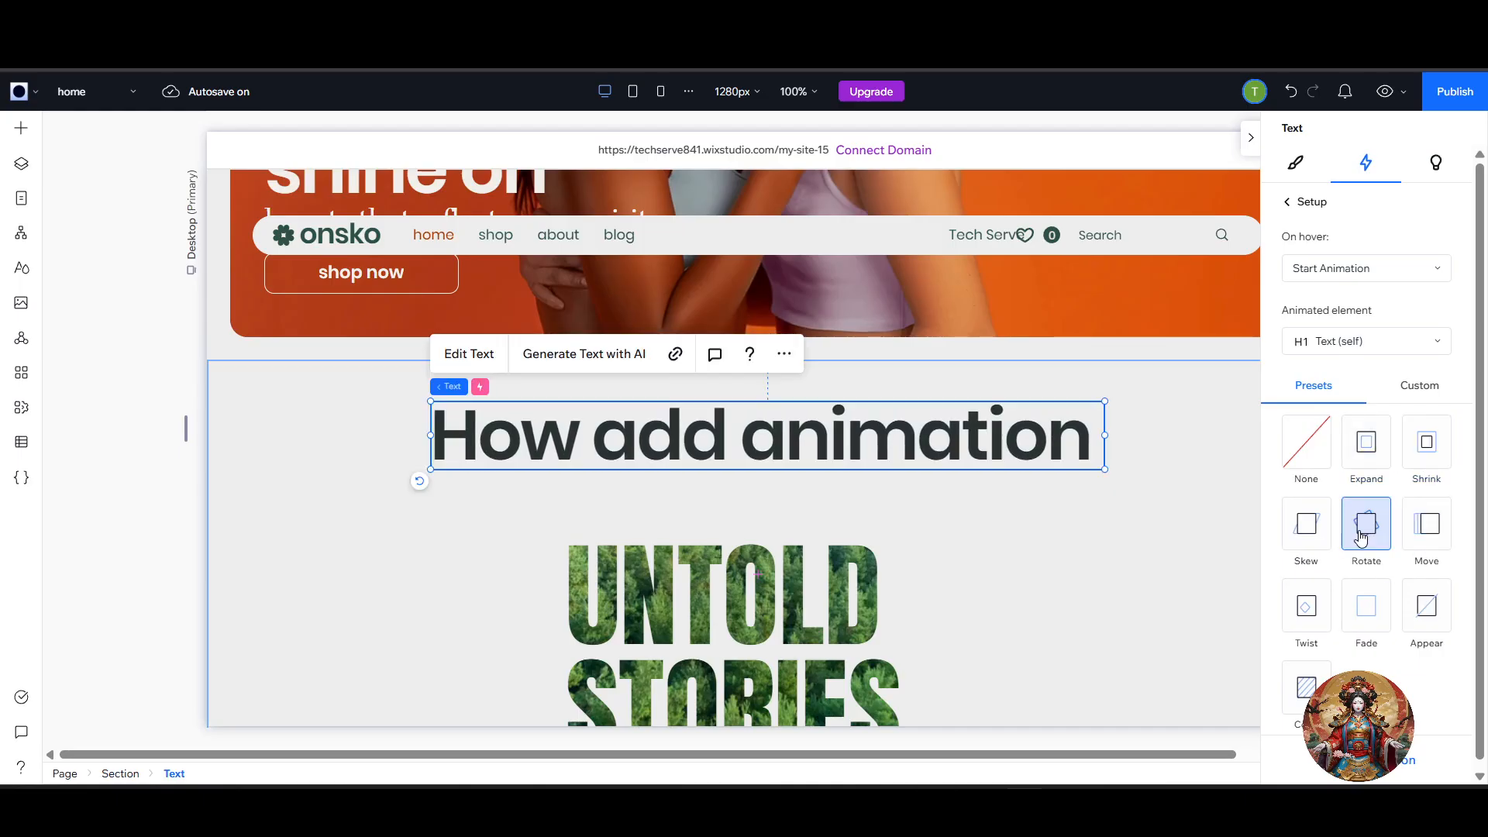
scroll(1426, 615, down, 1)
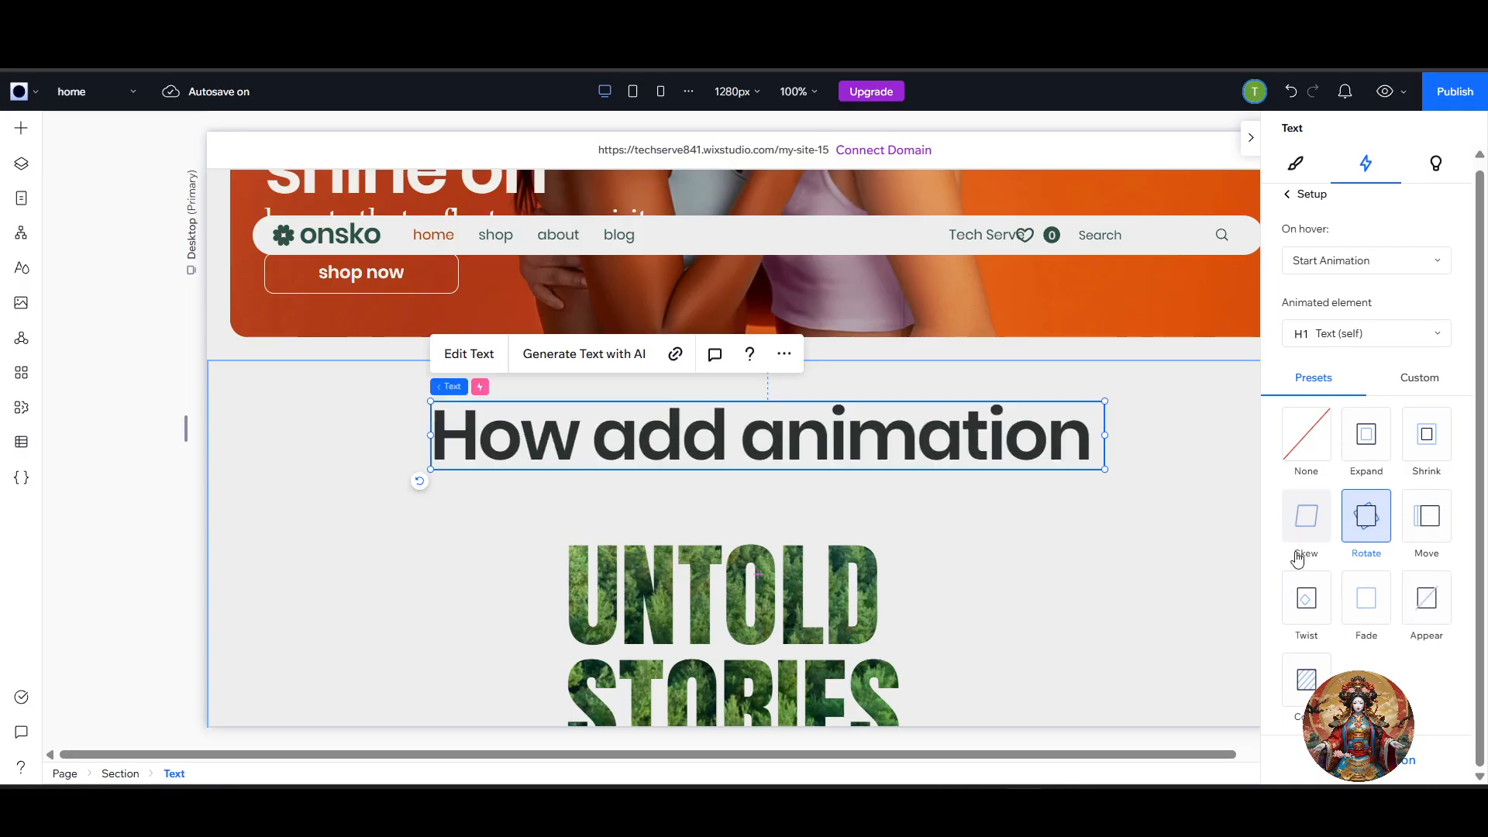
click(1306, 614)
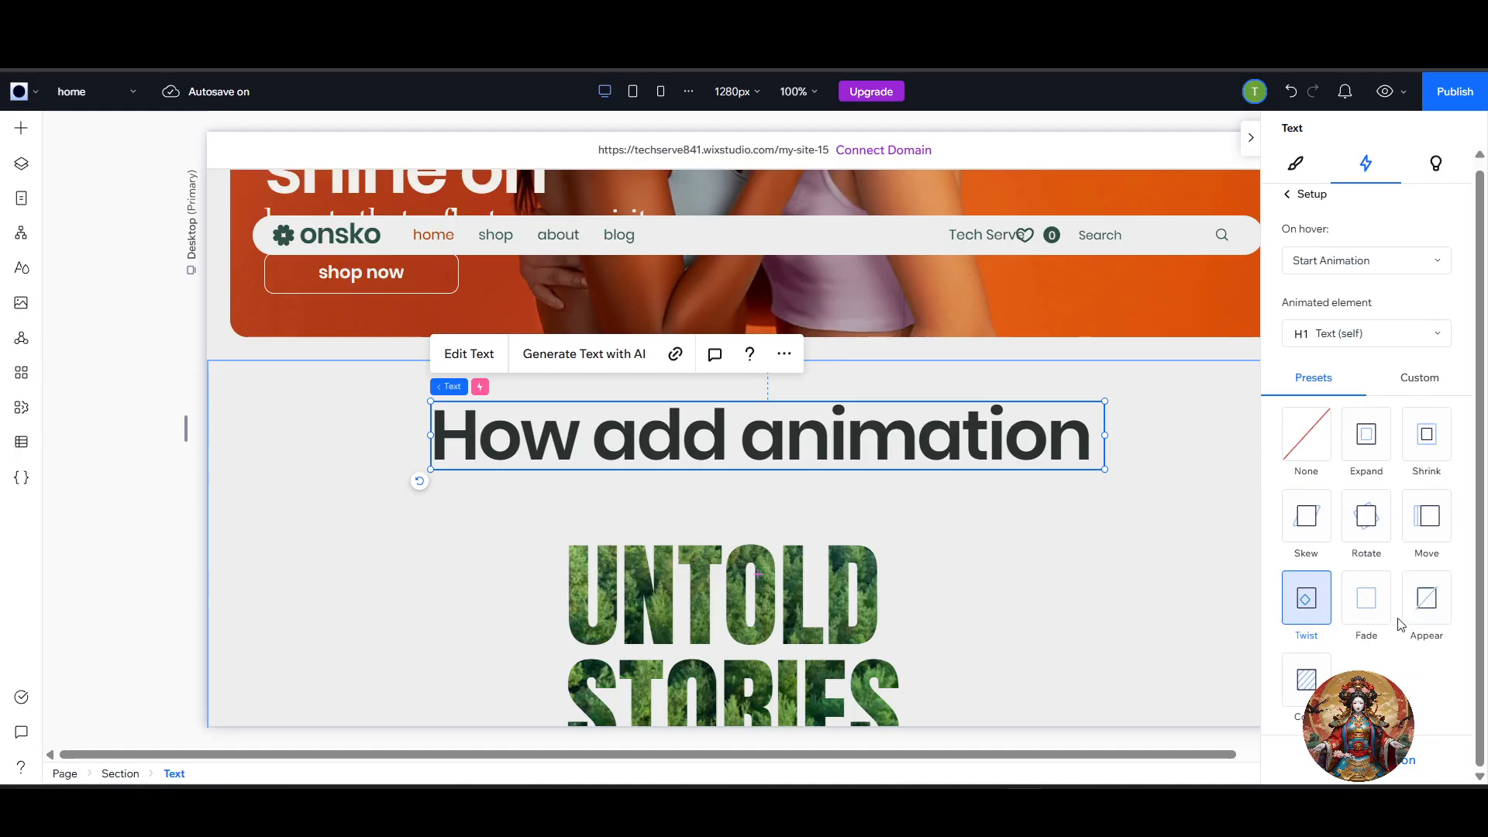
click(1376, 624)
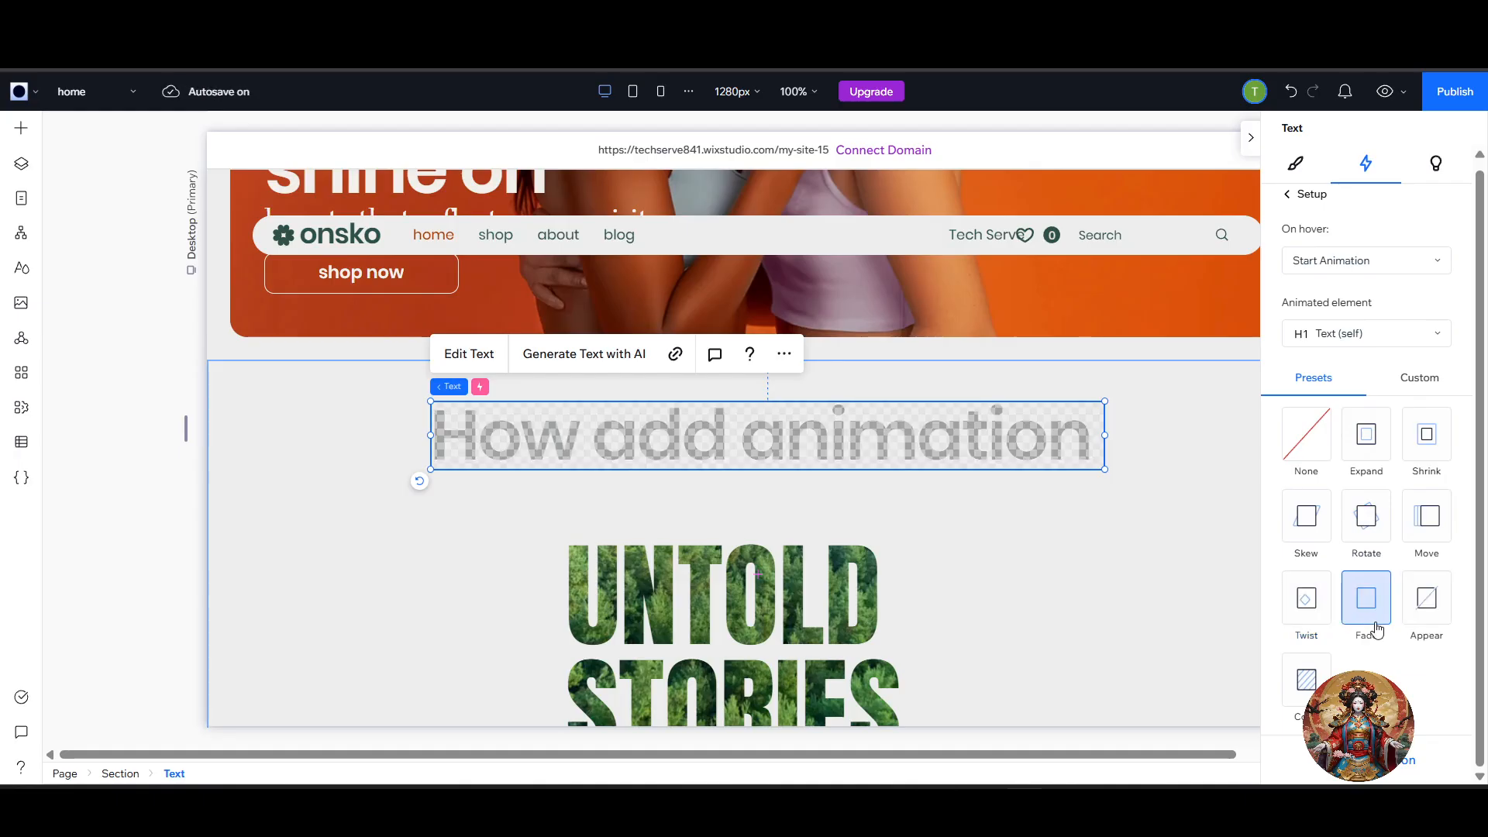
click(1441, 620)
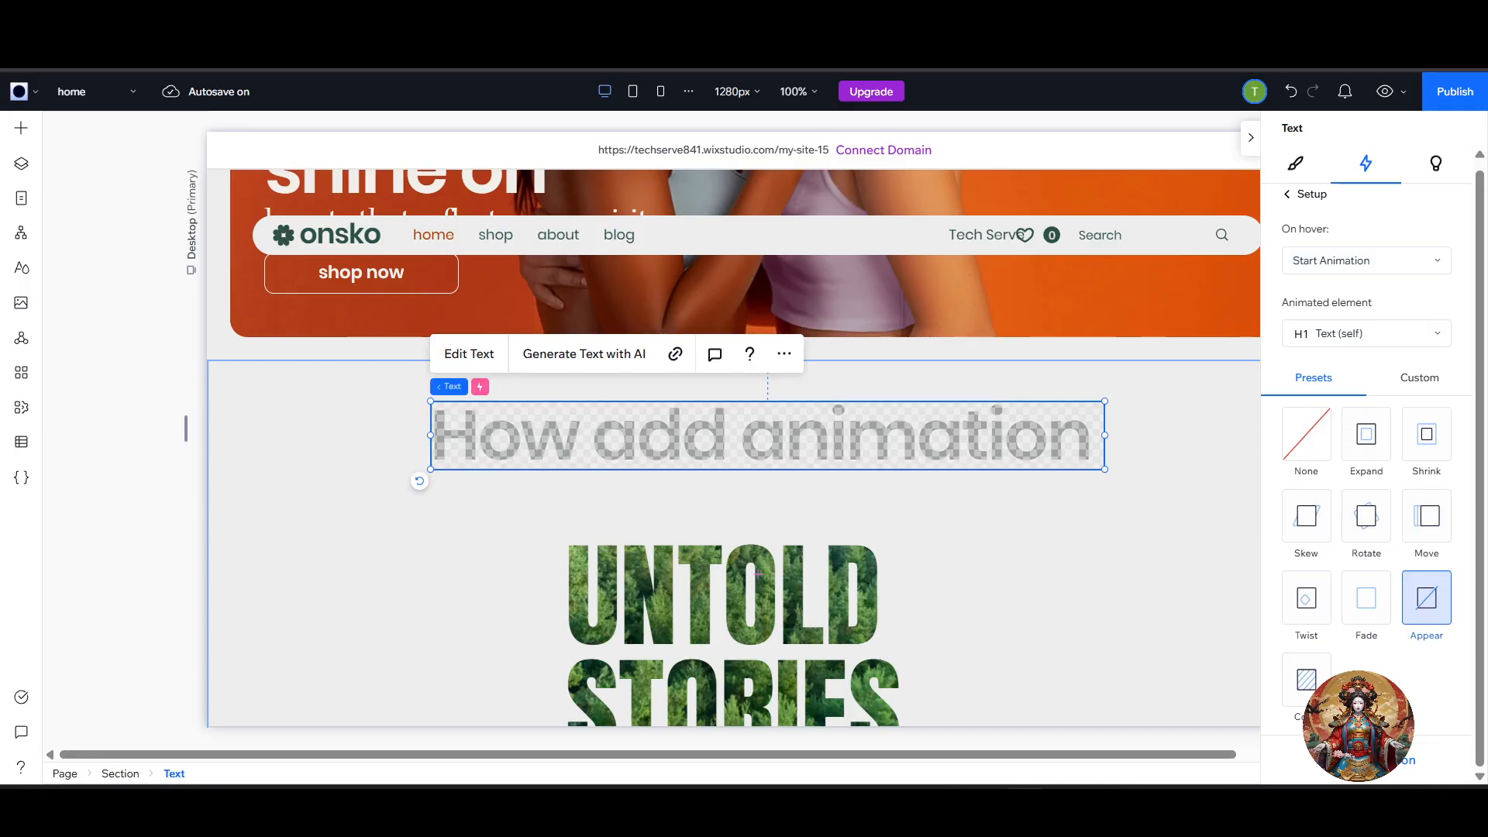
click(1318, 694)
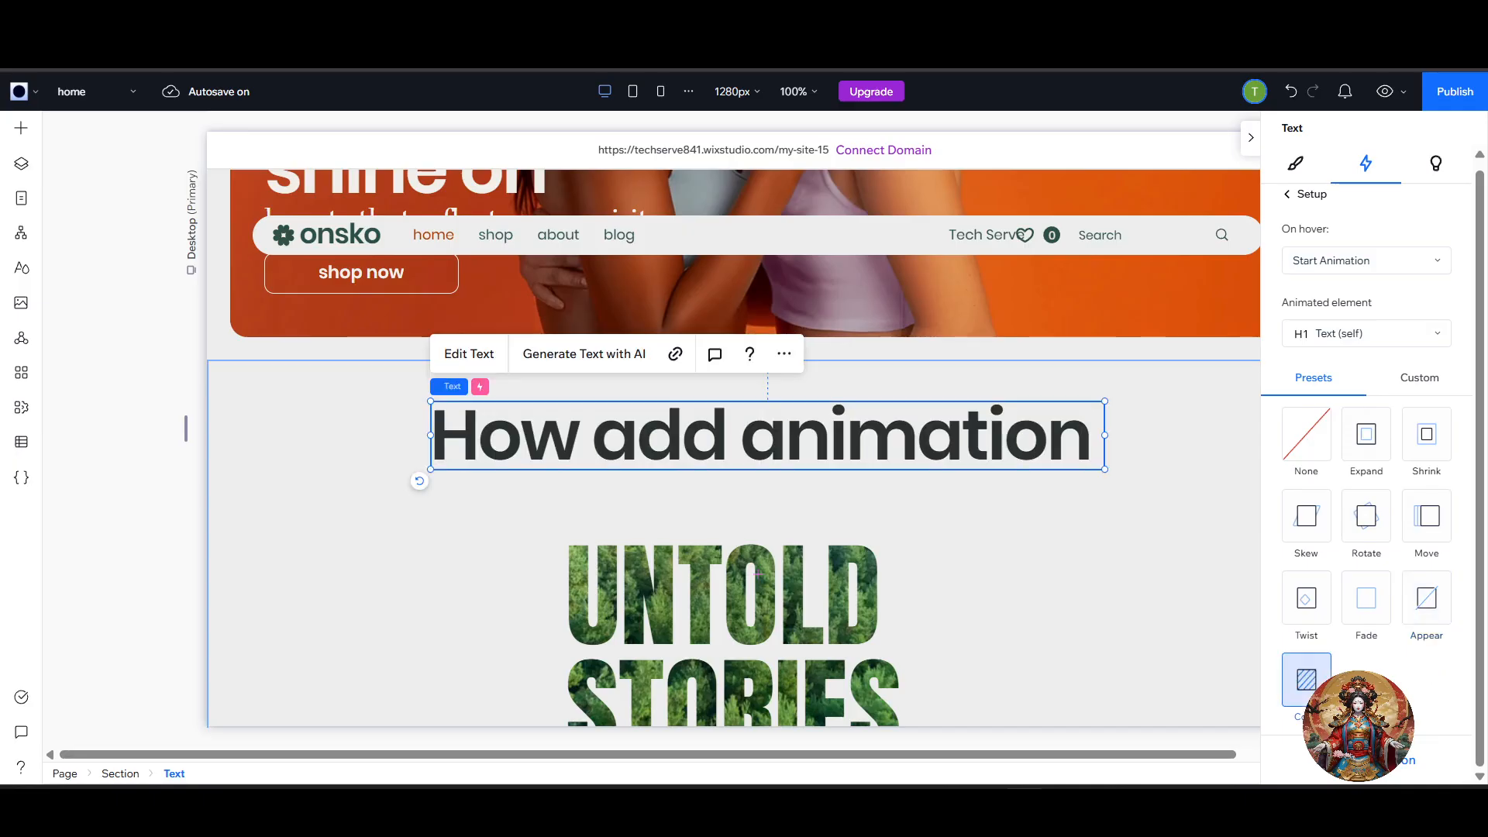
click(1425, 463)
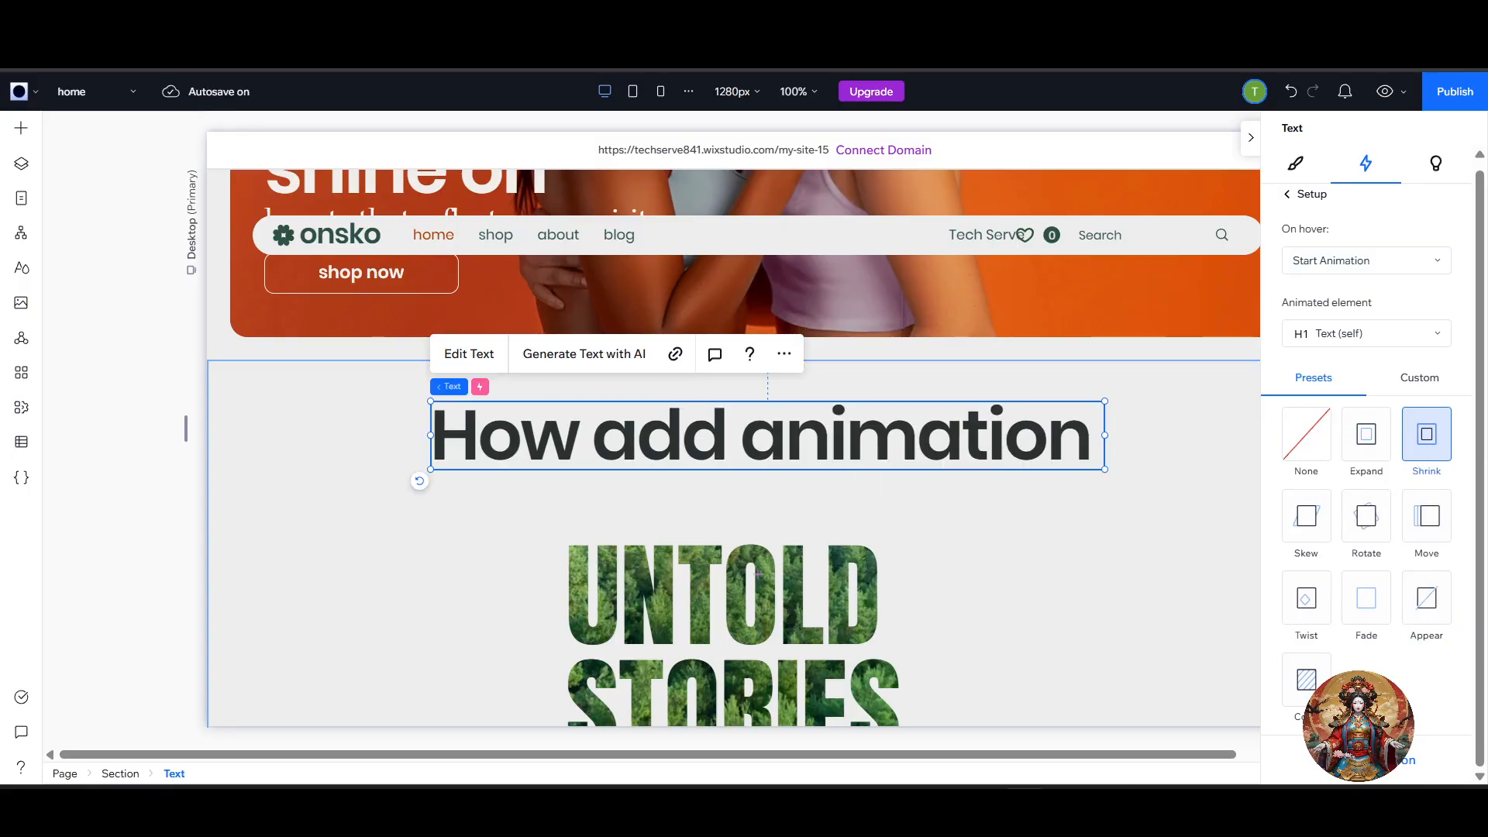
Try the heading's Shrink hover animation with an 85% scale and with the "In to current position" option.
click(1369, 760)
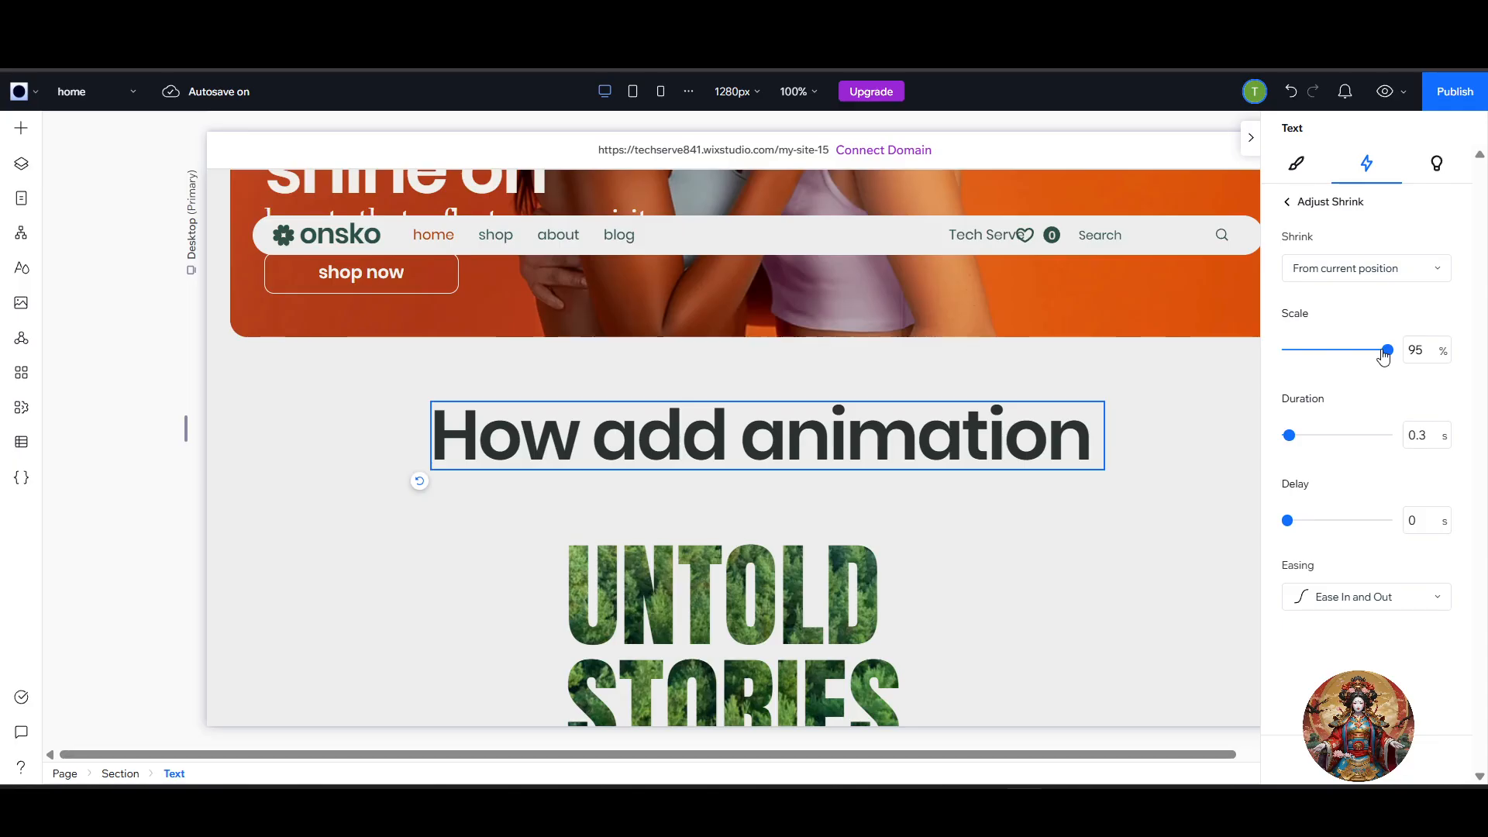
drag(1387, 353, 1377, 356)
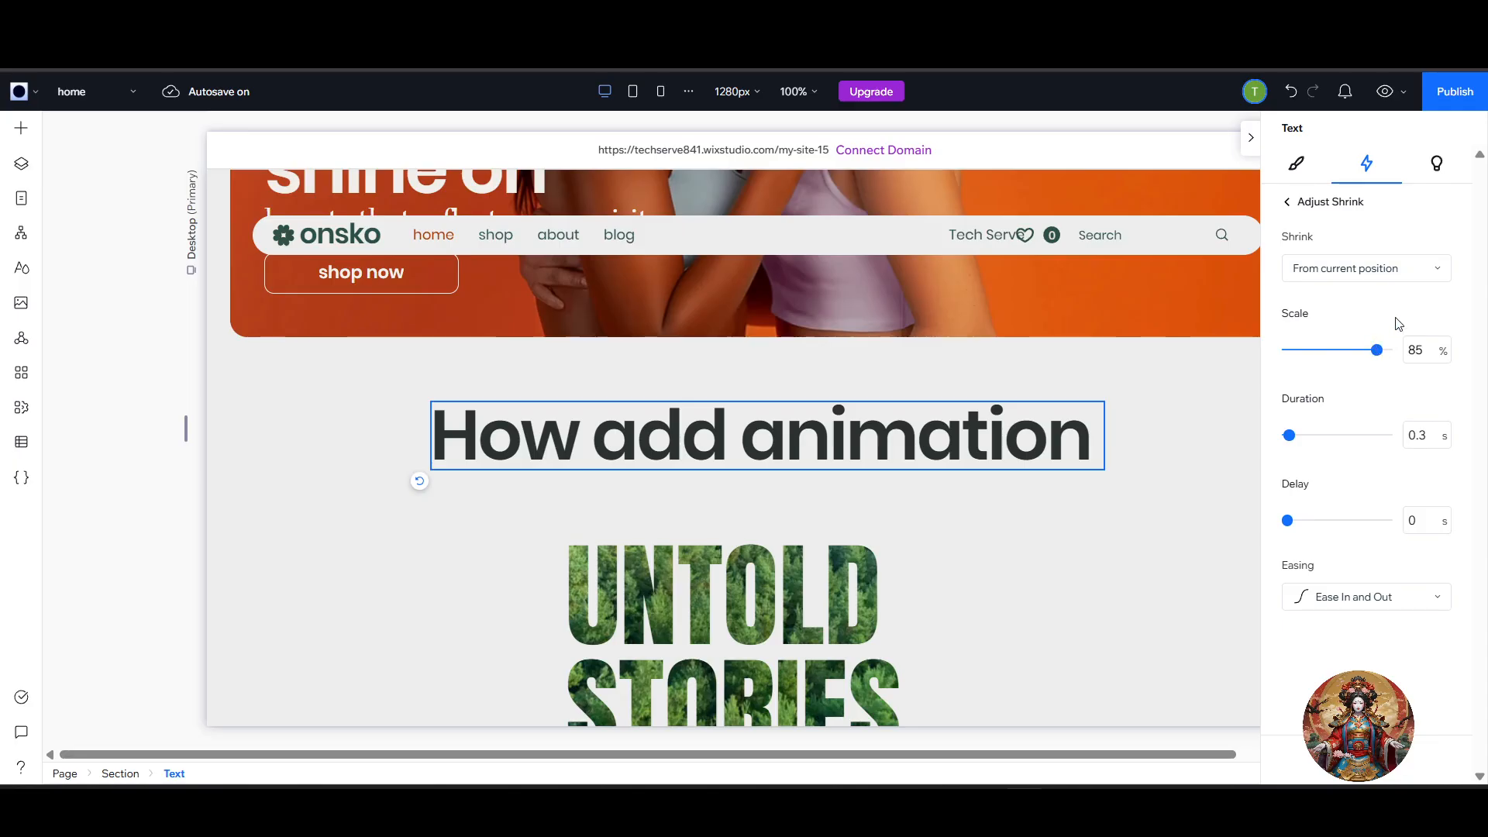
click(1402, 269)
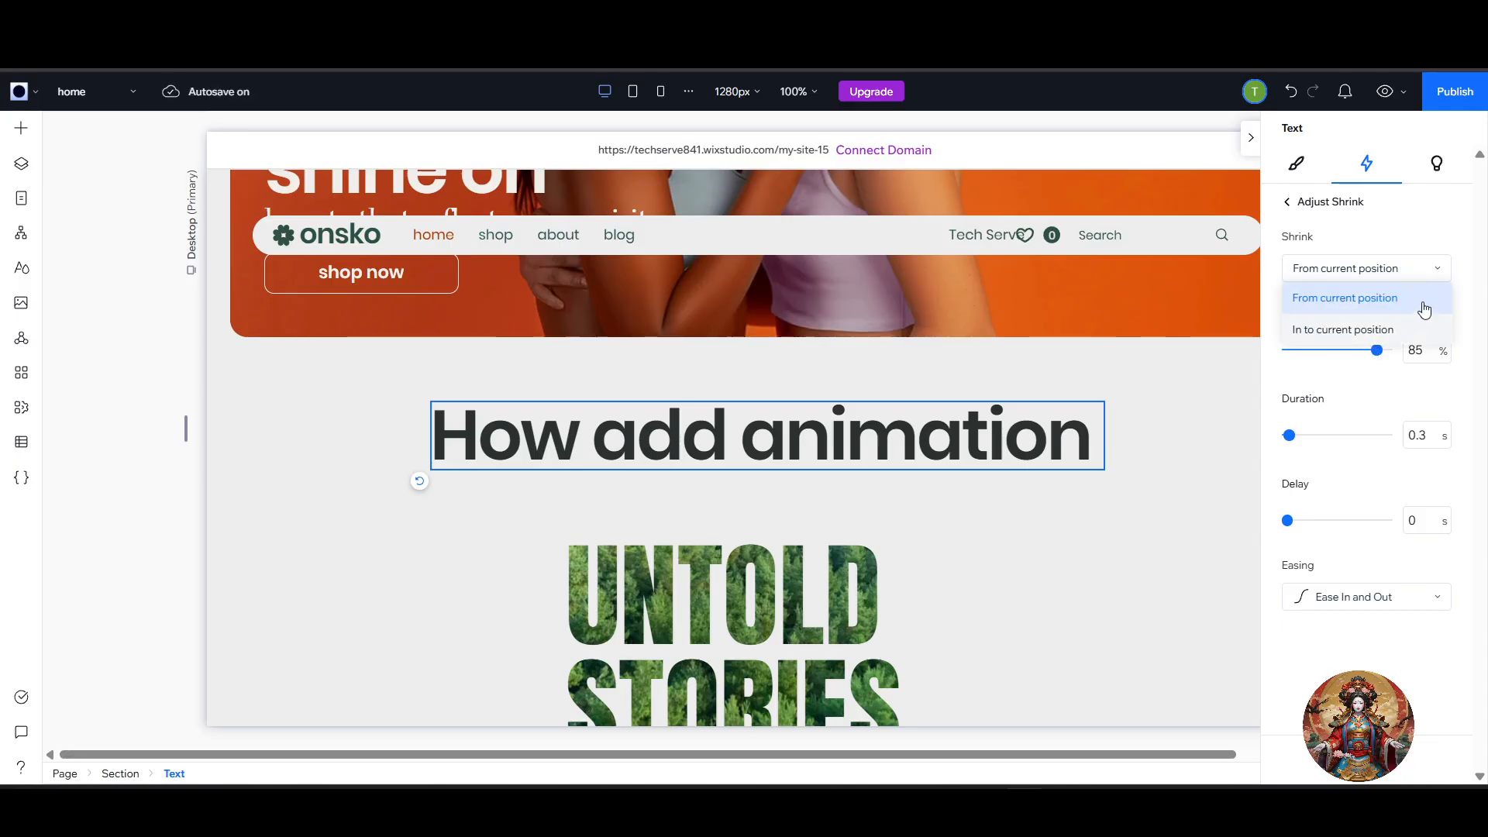
click(1471, 354)
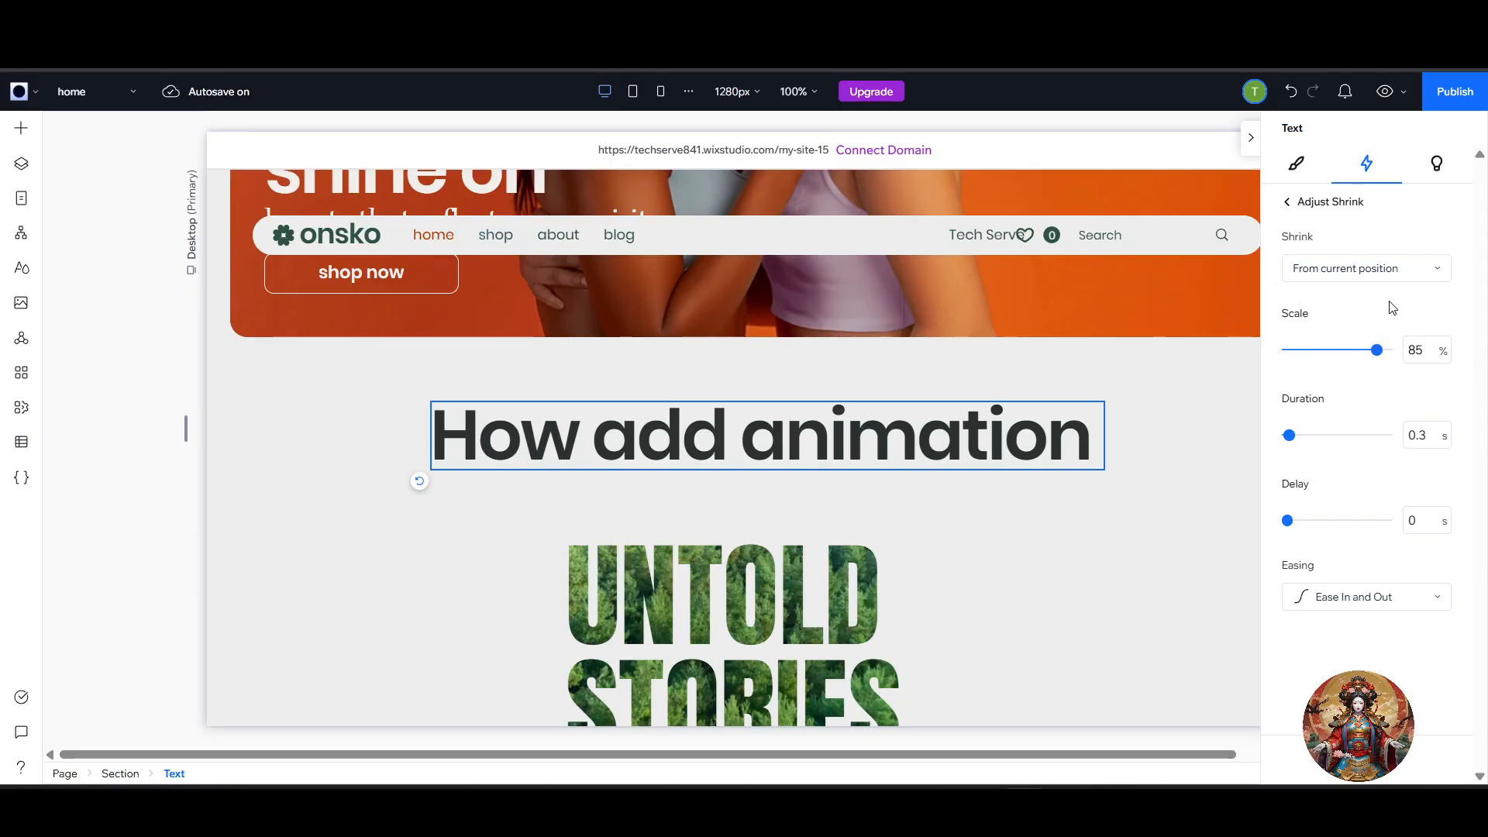
click(1364, 266)
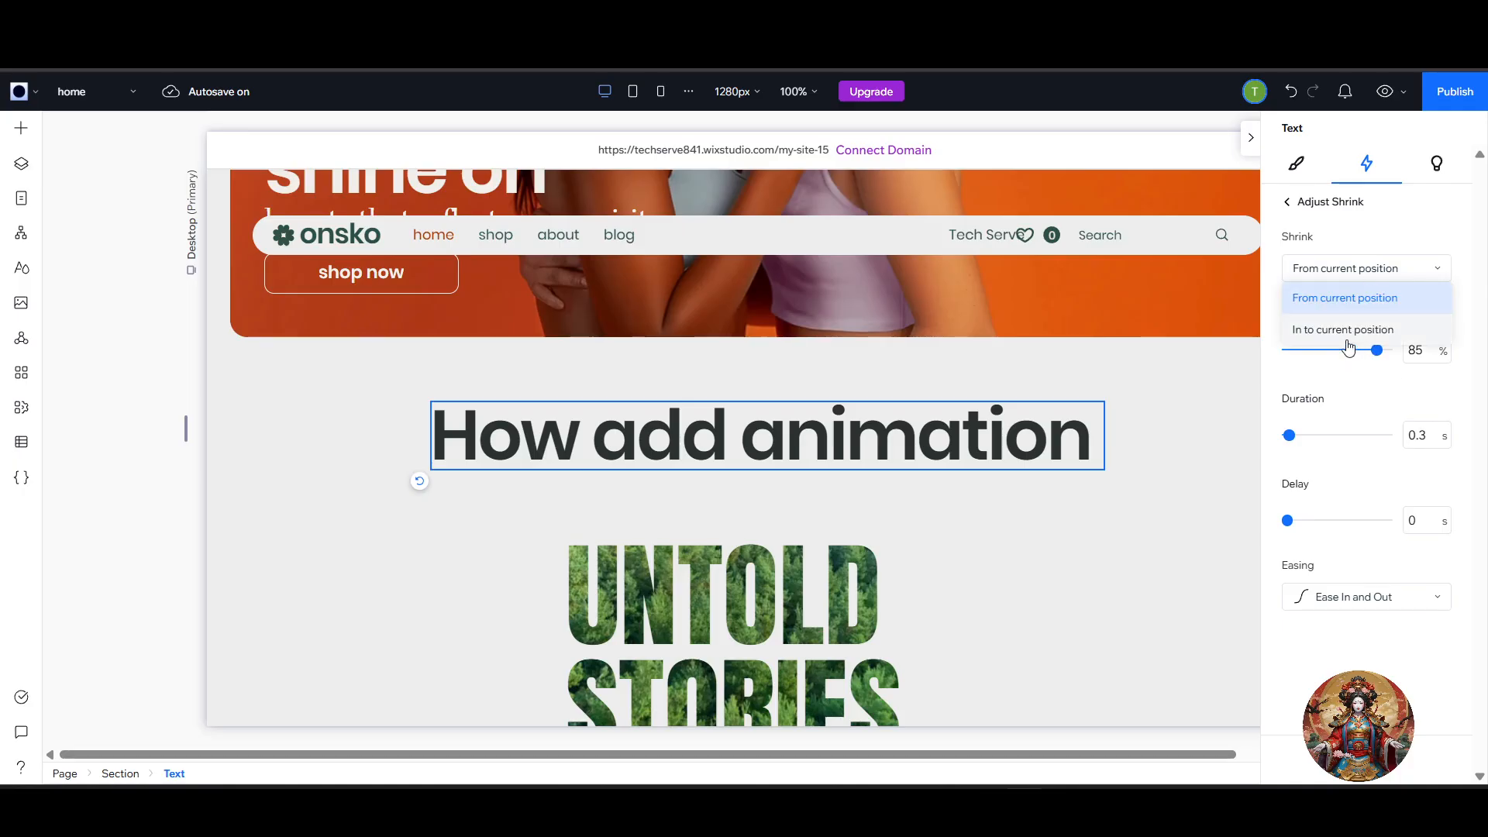
click(1346, 335)
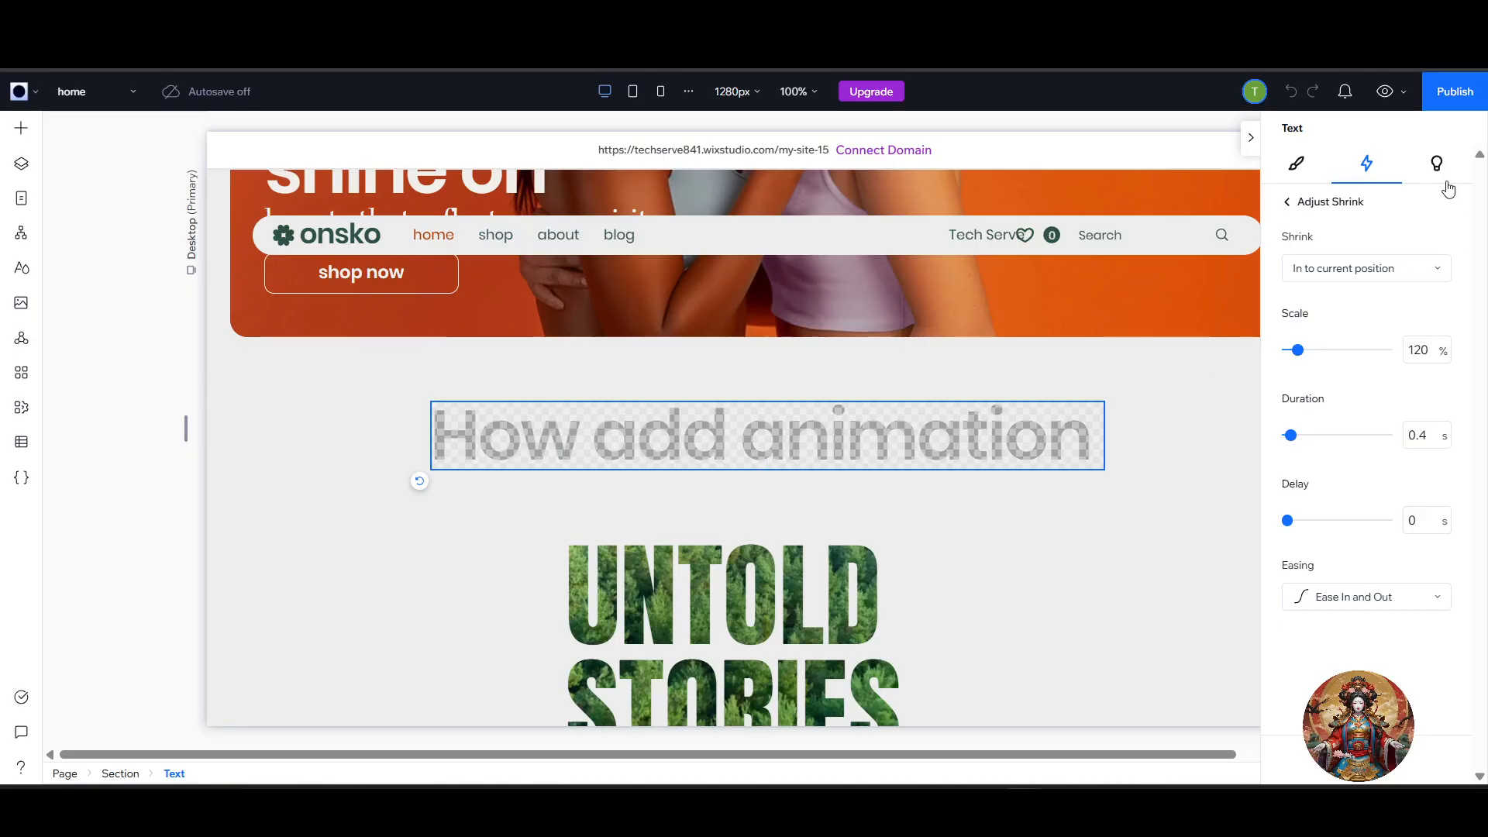
Set the Shrink animation back to "From current position" and return to the heading's overview of animations and effects.
click(1395, 266)
click(1357, 322)
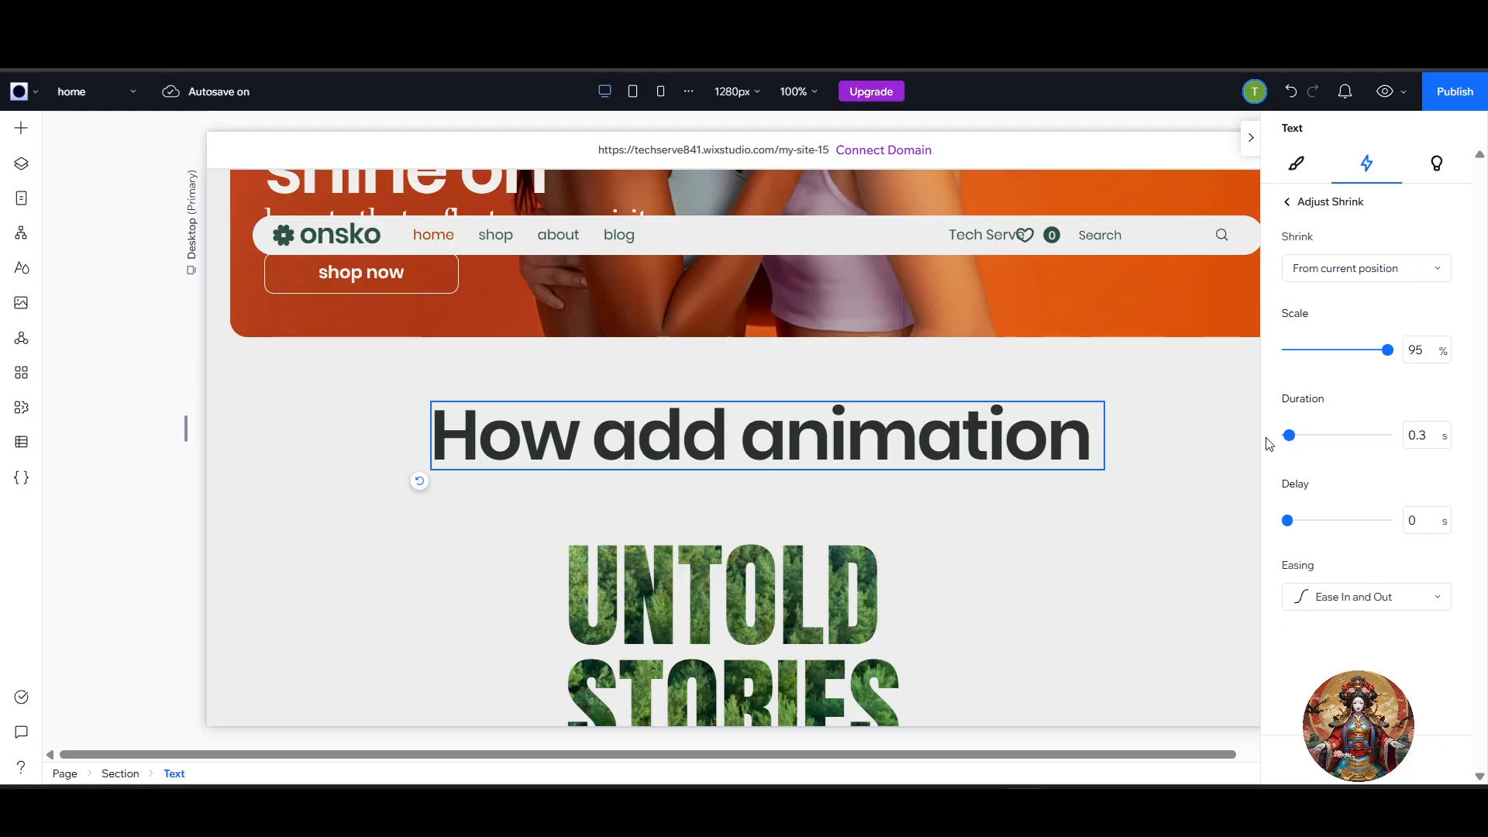
click(1350, 612)
click(1347, 599)
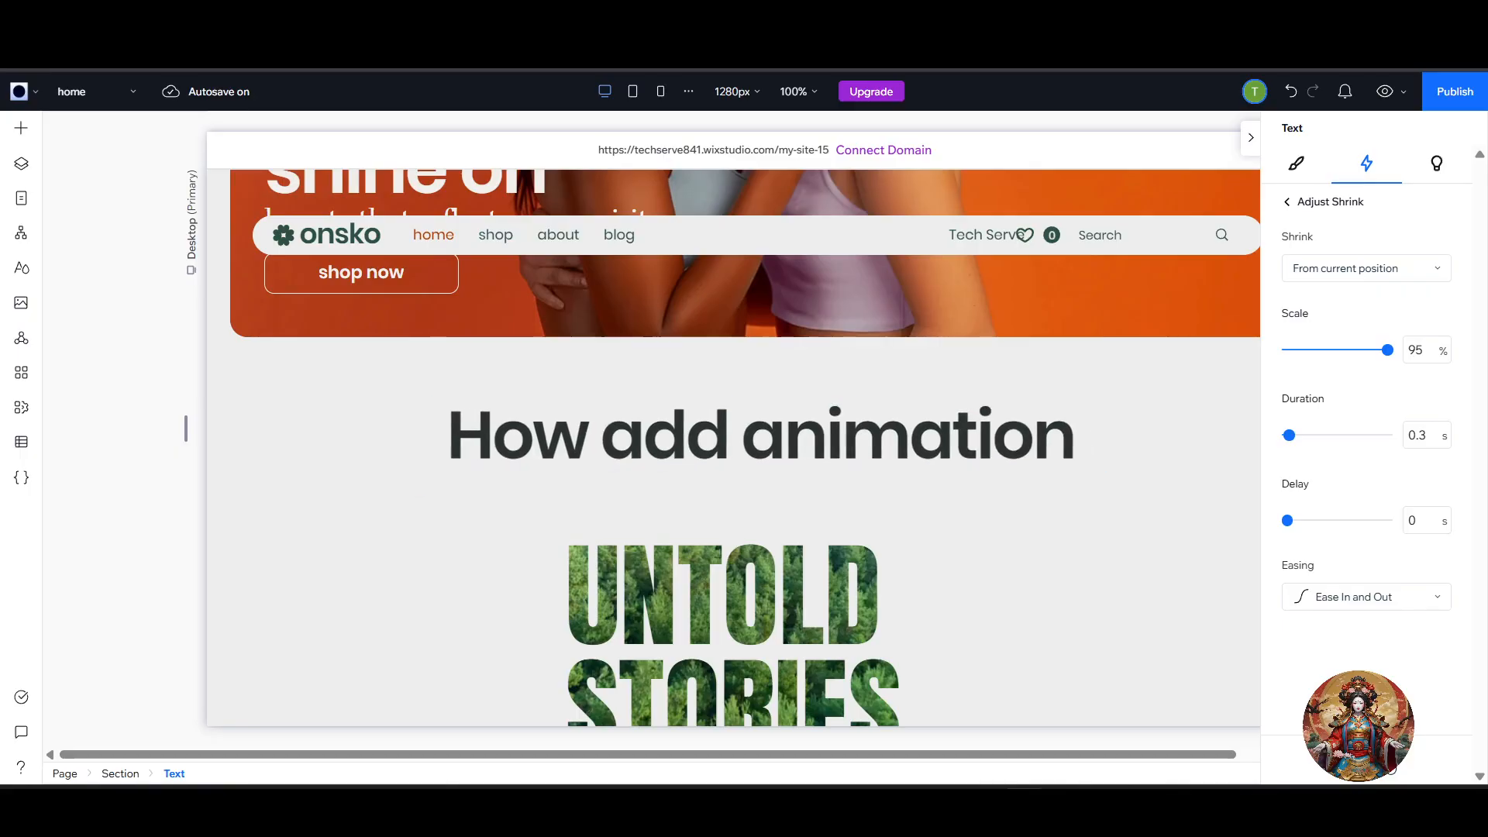
click(1286, 203)
click(1287, 204)
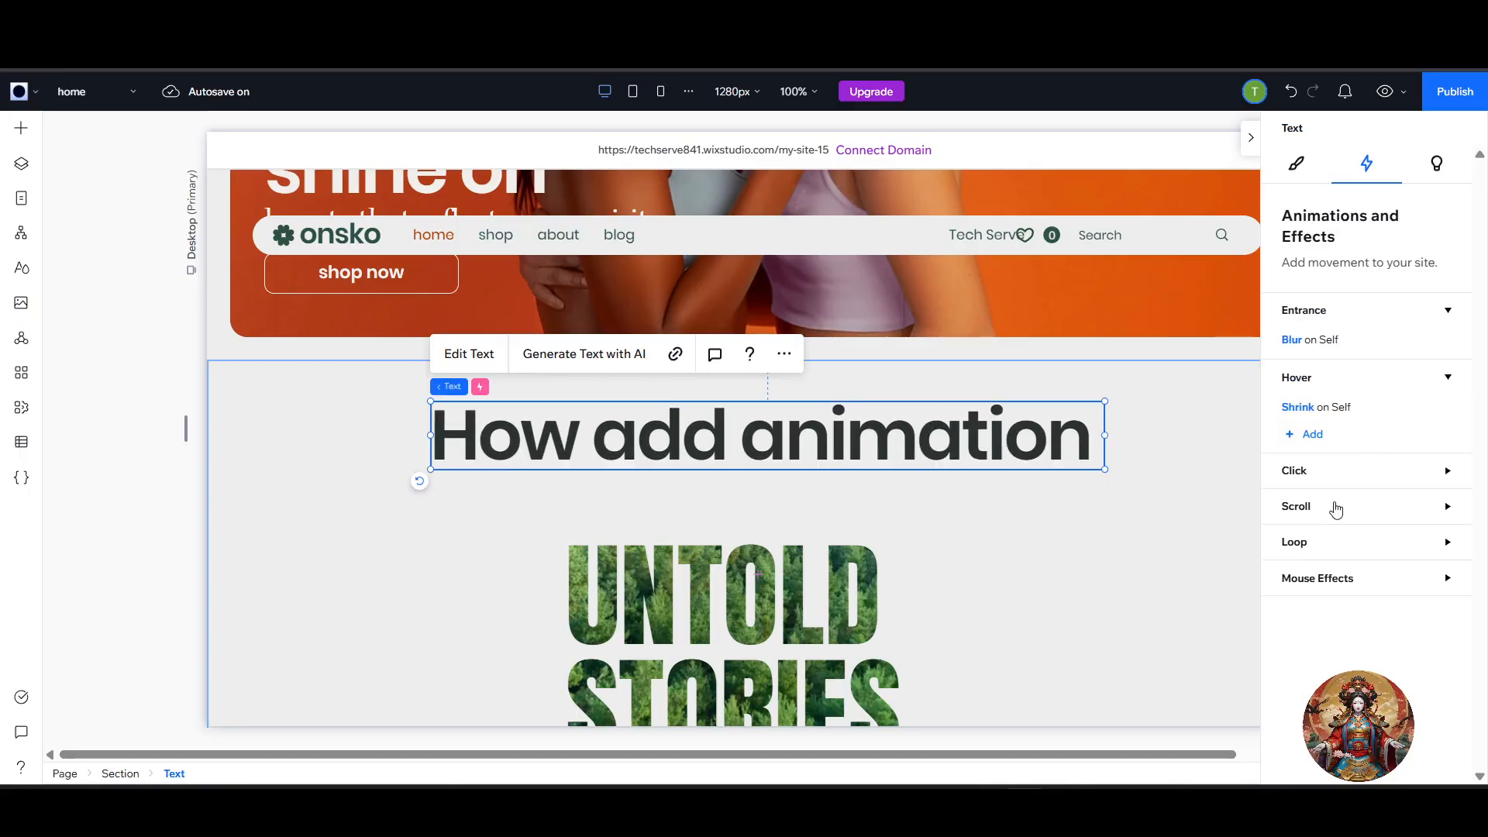
Add a click animation to the heading itself using the Move preset and open its detailed settings.
click(1345, 474)
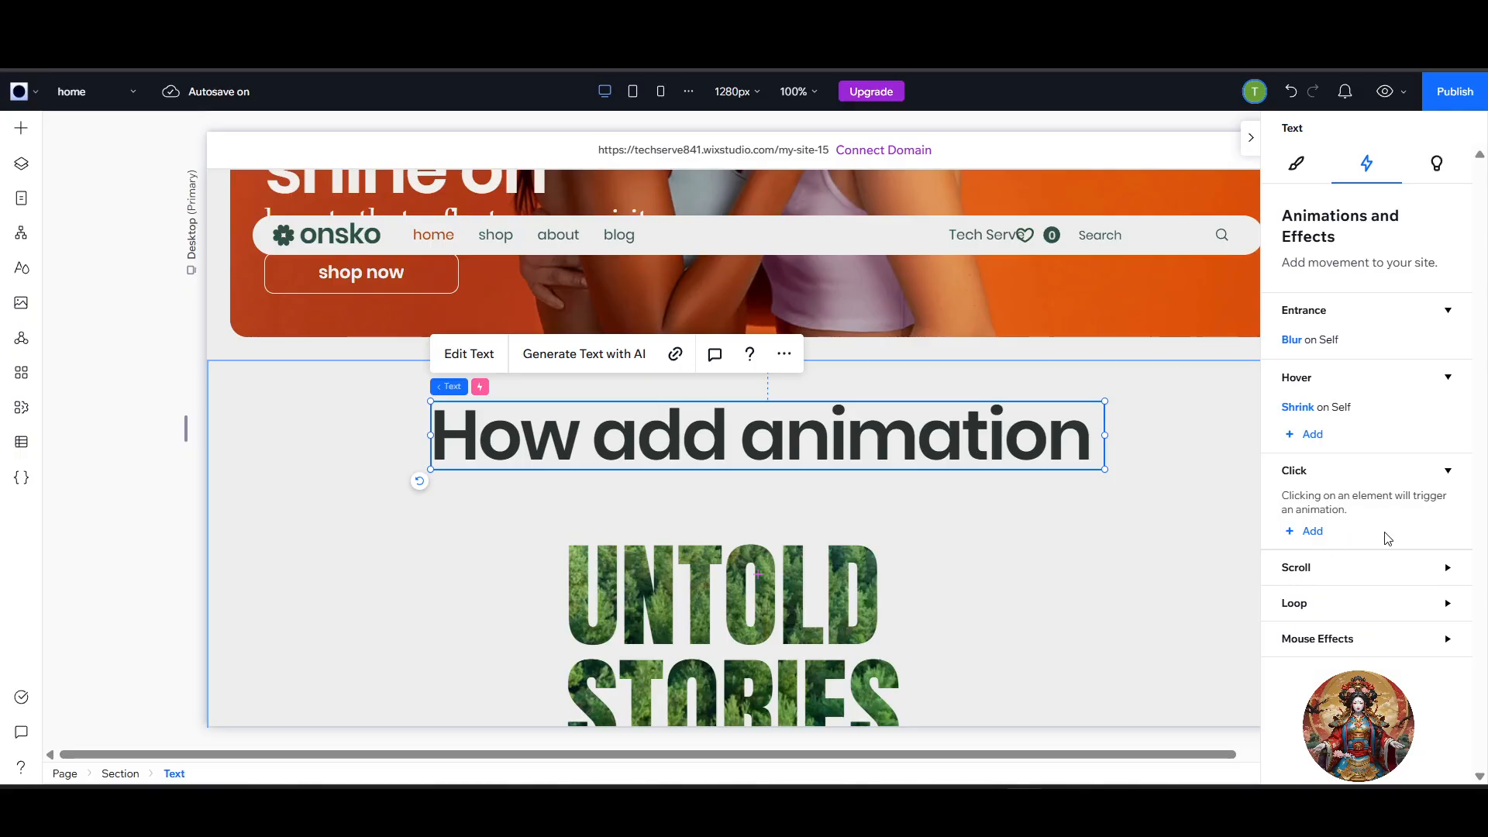
click(1311, 531)
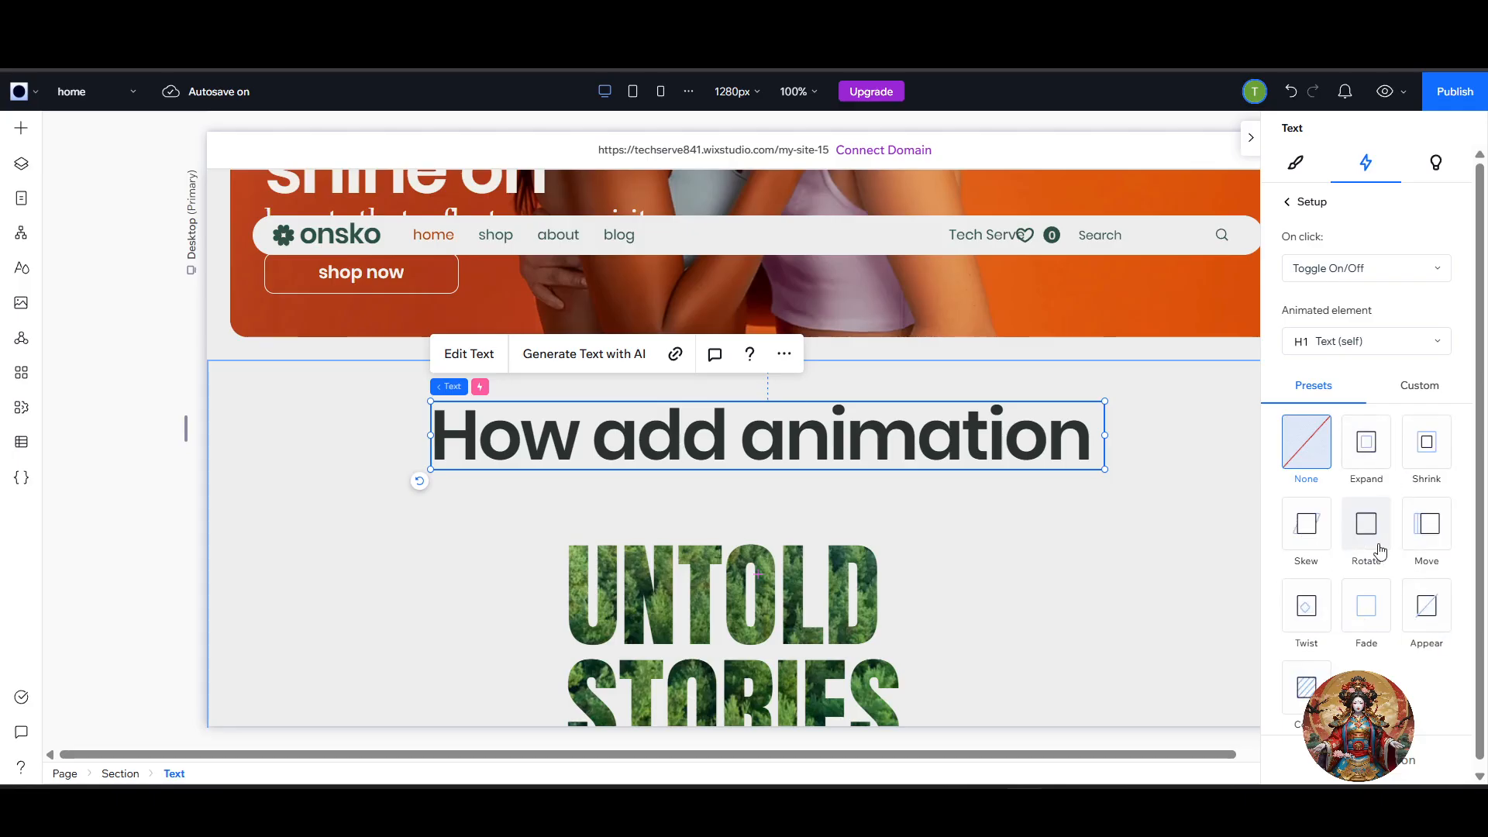
click(1427, 525)
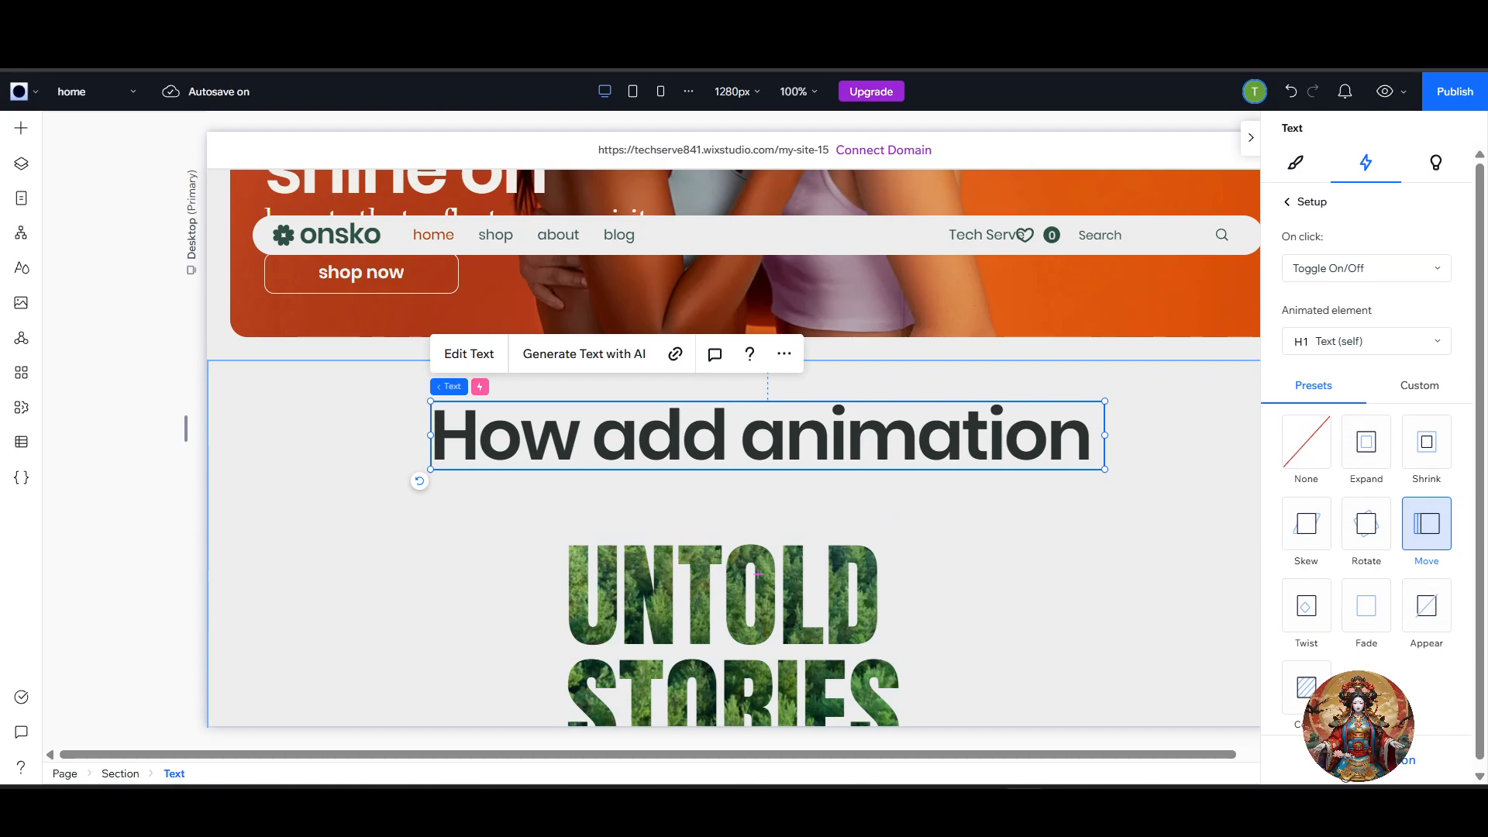
click(1409, 760)
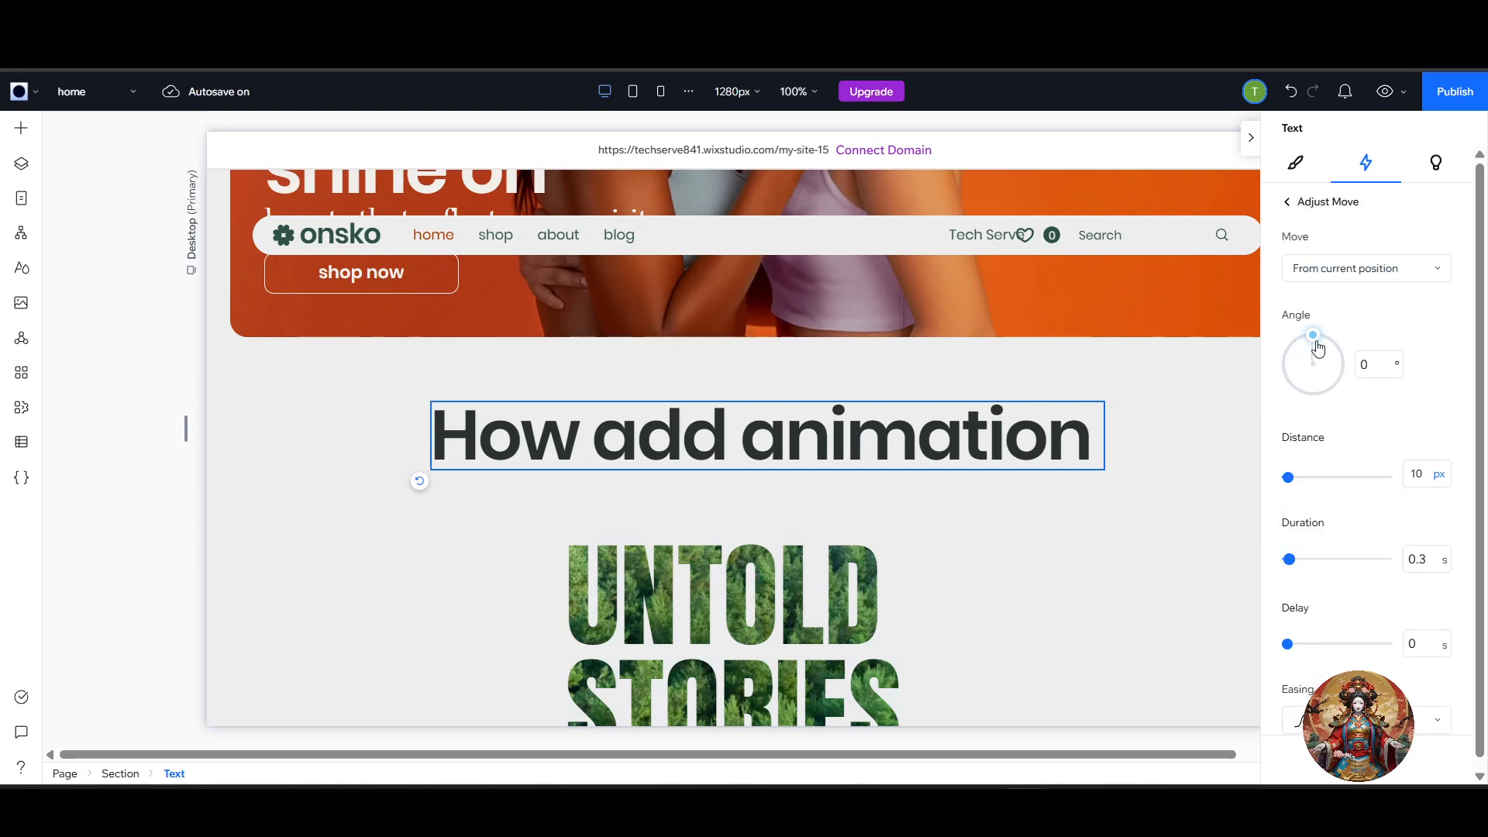
Increase the Move animation's distance, set its angle to 1° and duration to 1.2 s, and return to the heading's animations overview.
mouse_move(1317, 344)
mouse_down()
mouse_move(1338, 348)
mouse_move(1314, 338)
mouse_up()
drag(1292, 485, 1302, 480)
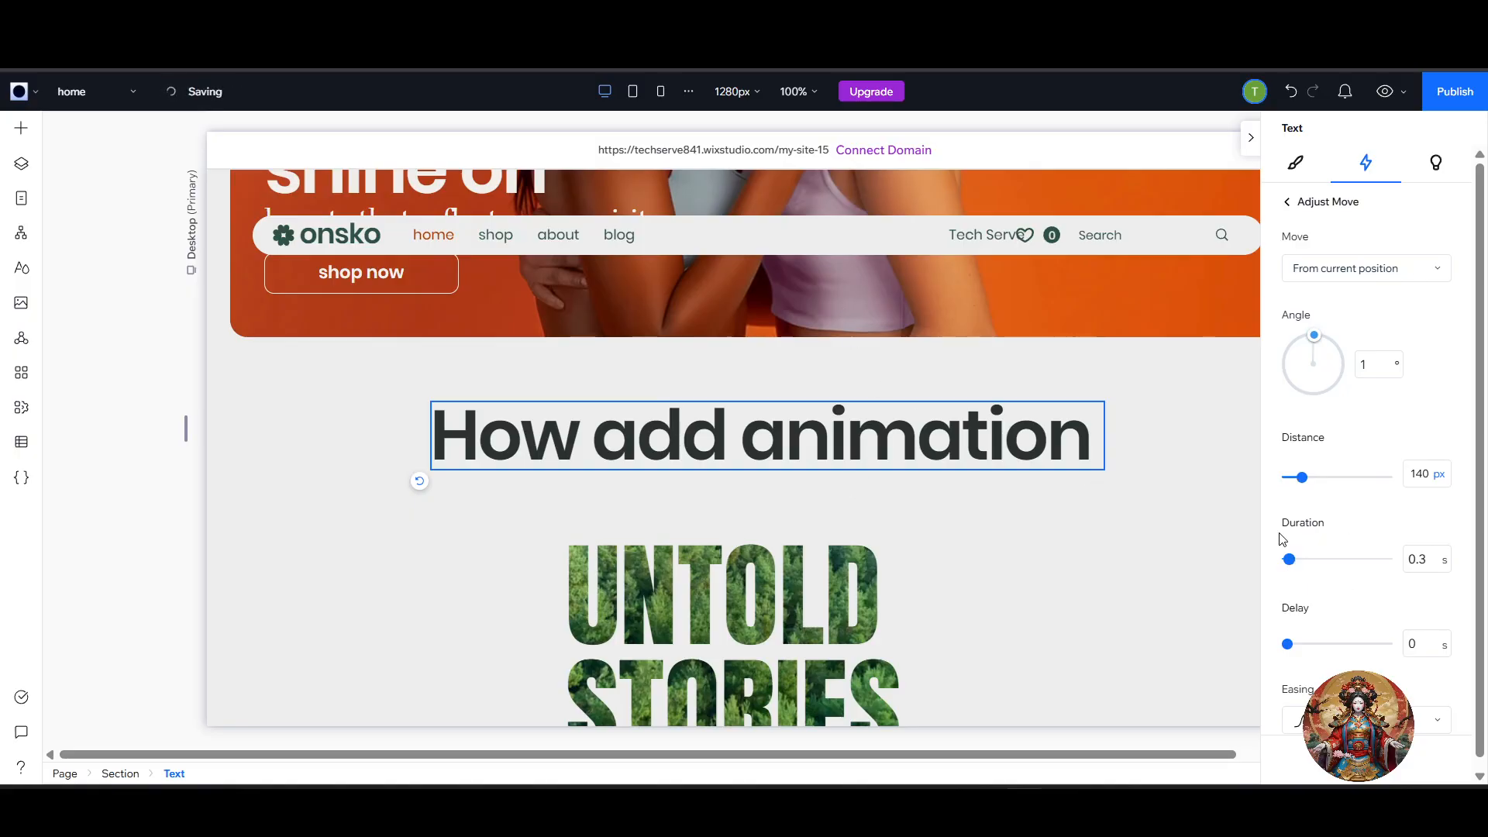
drag(1289, 559, 1298, 560)
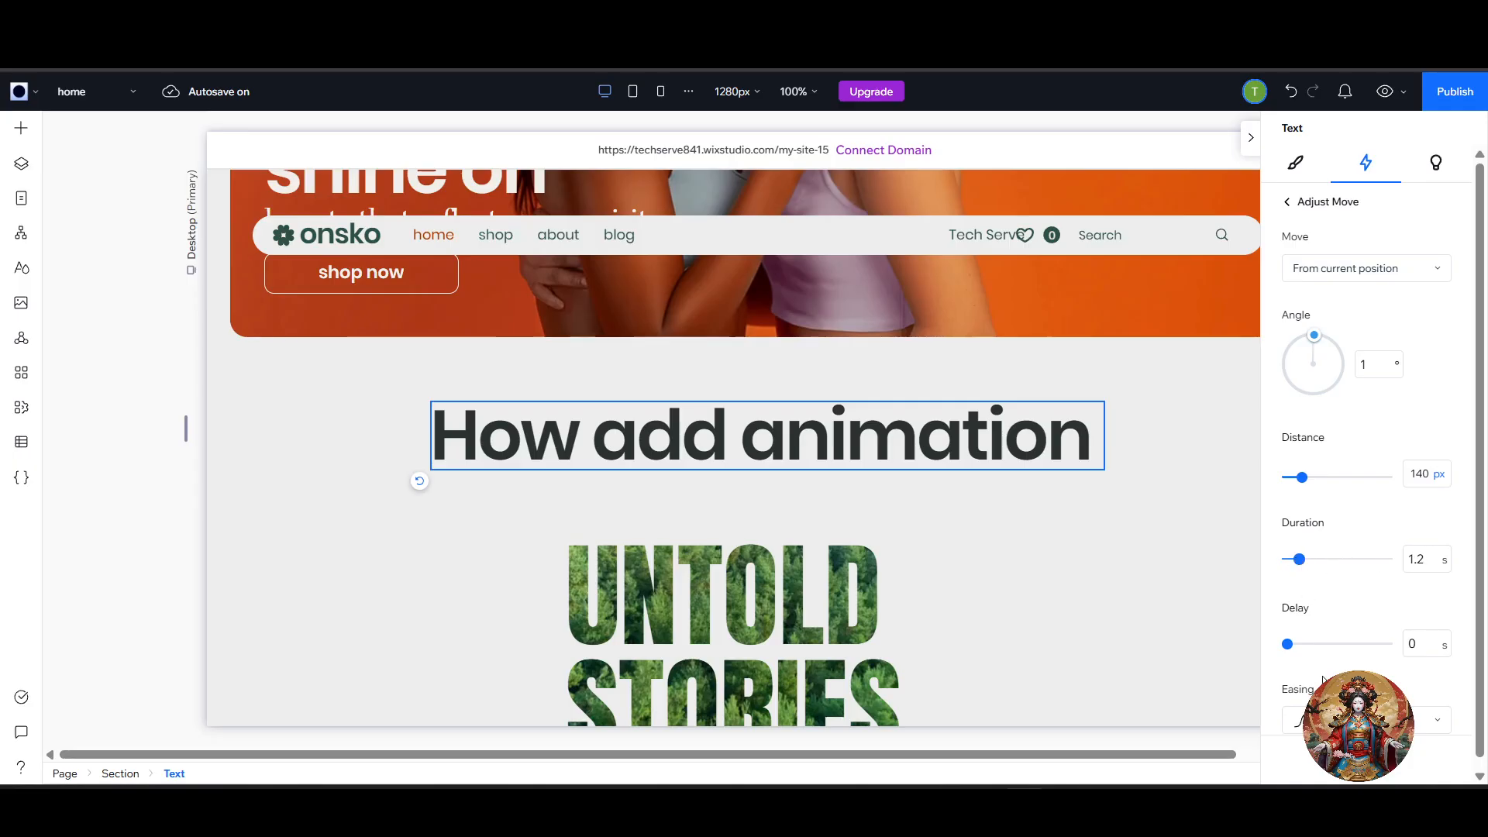
scroll(1323, 679, down, 1)
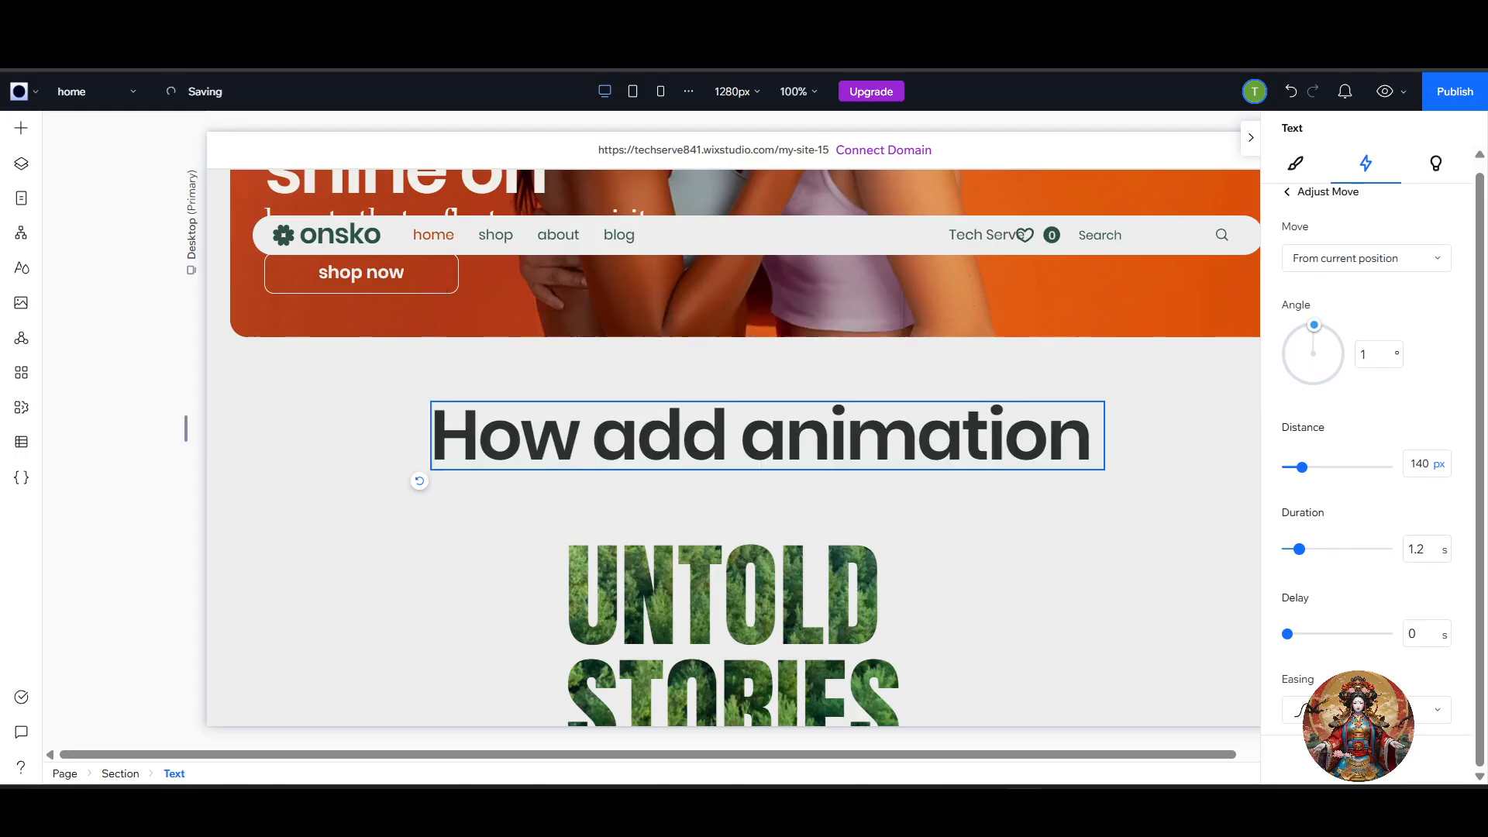
drag(1302, 468, 1295, 469)
click(1295, 163)
click(1366, 164)
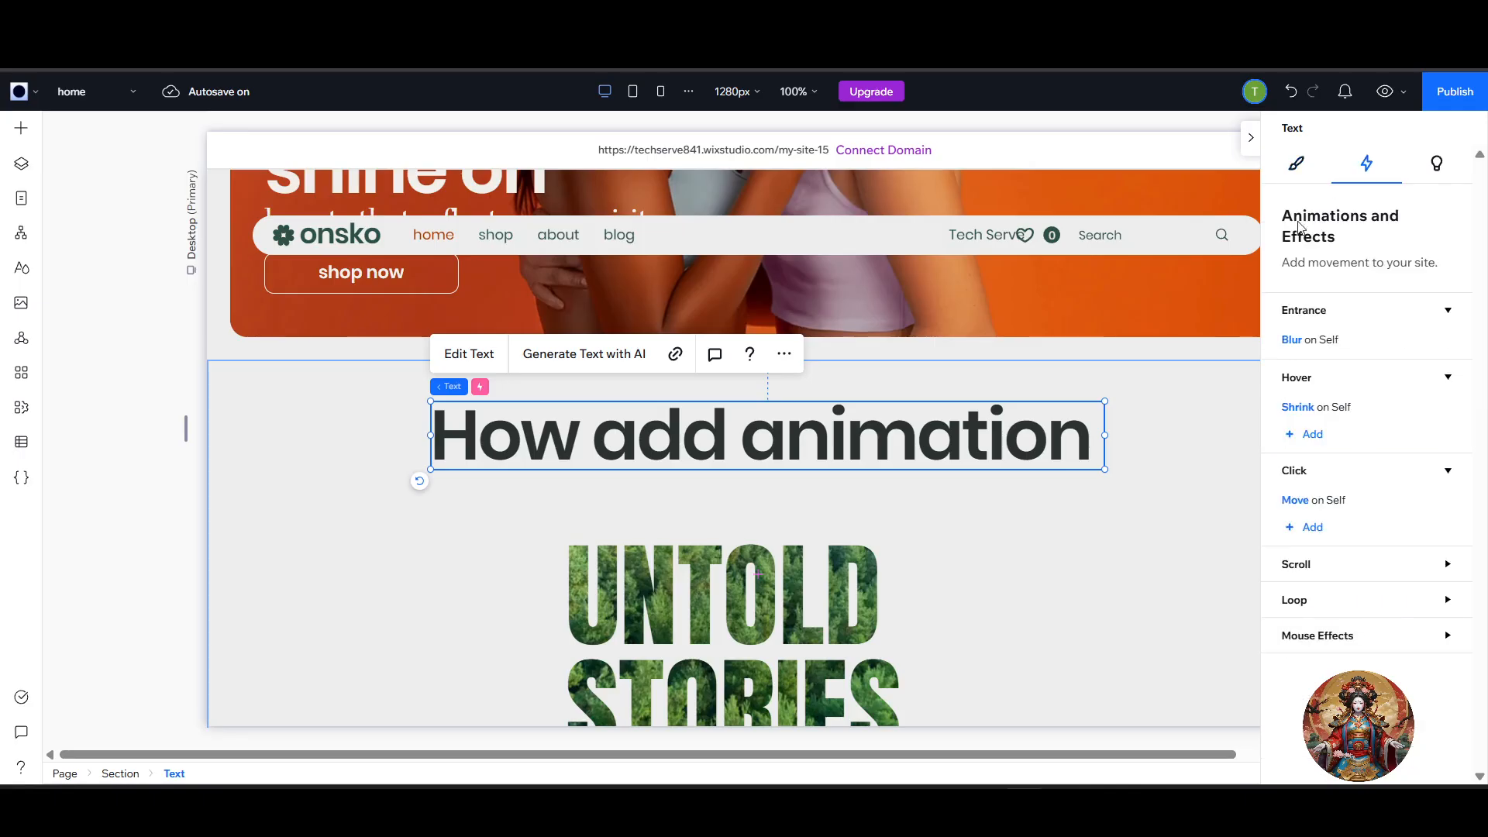
Look at the heading's Scroll animation category and return to the canvas at the text mask.
click(1347, 565)
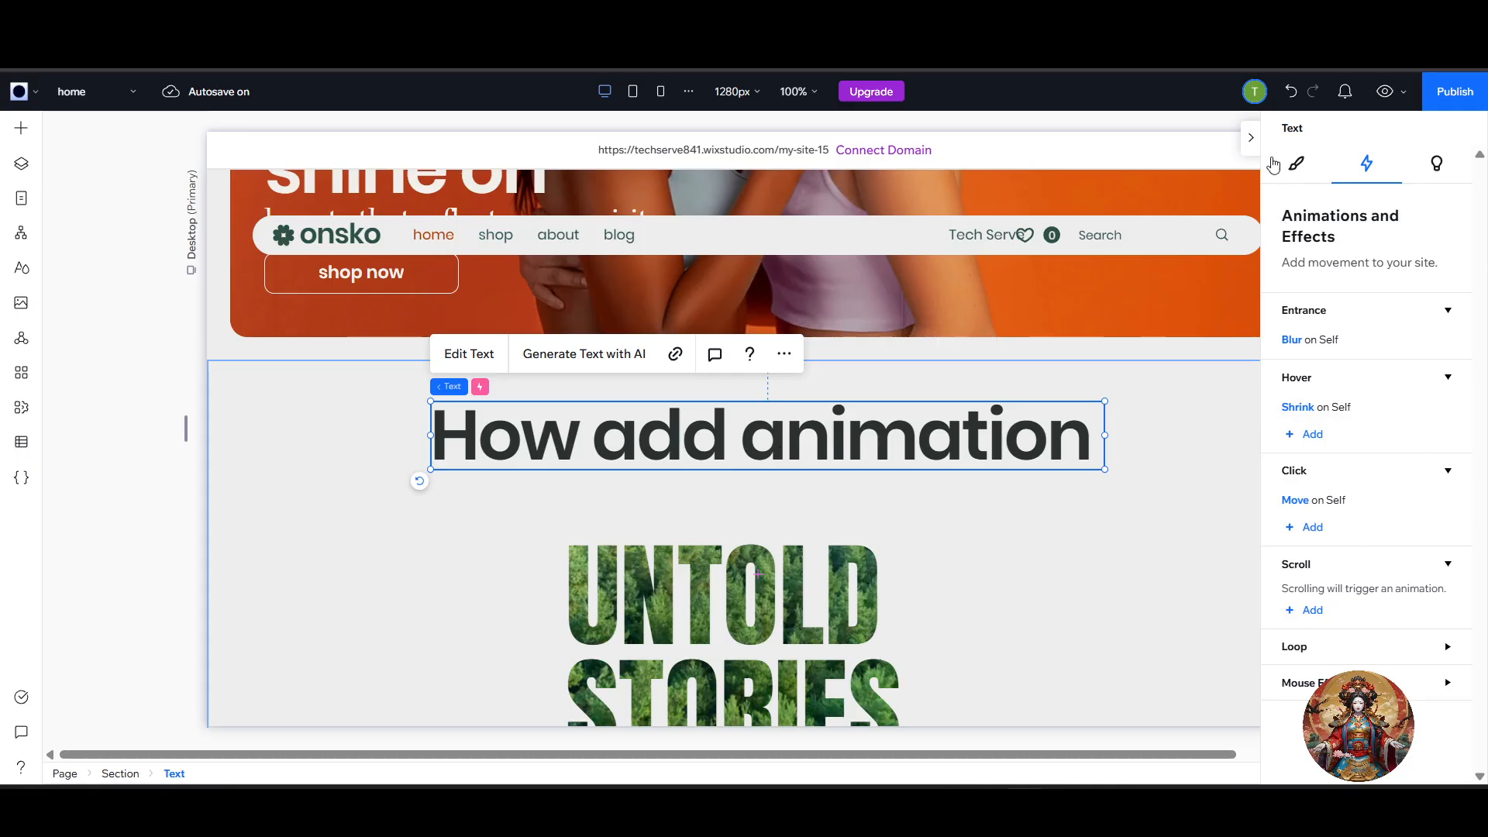
click(1249, 142)
scroll(807, 424, down, 3)
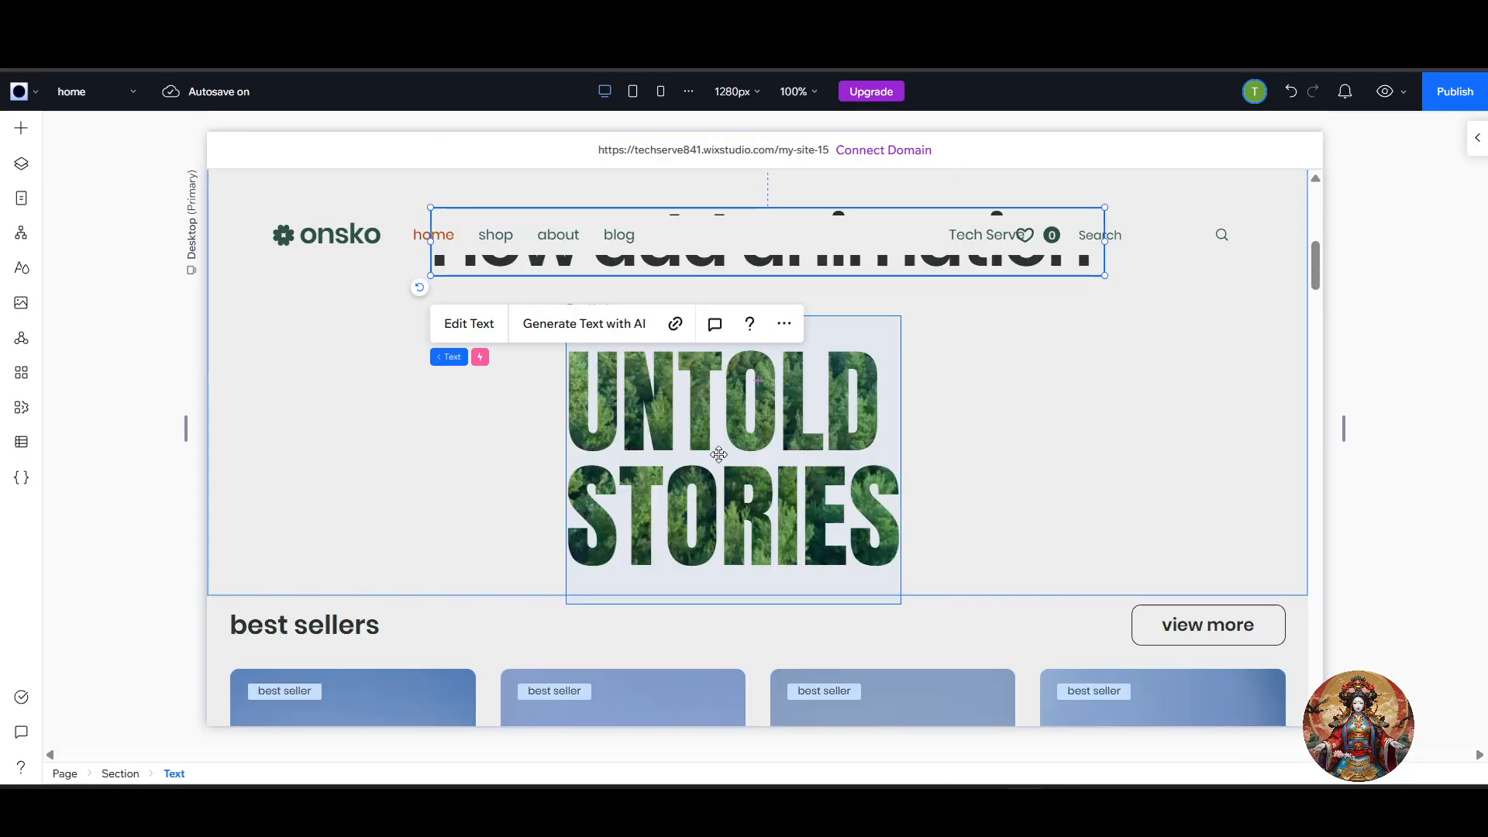
Select the UNTOLD STORIES text mask and look through its additional actions.
click(740, 430)
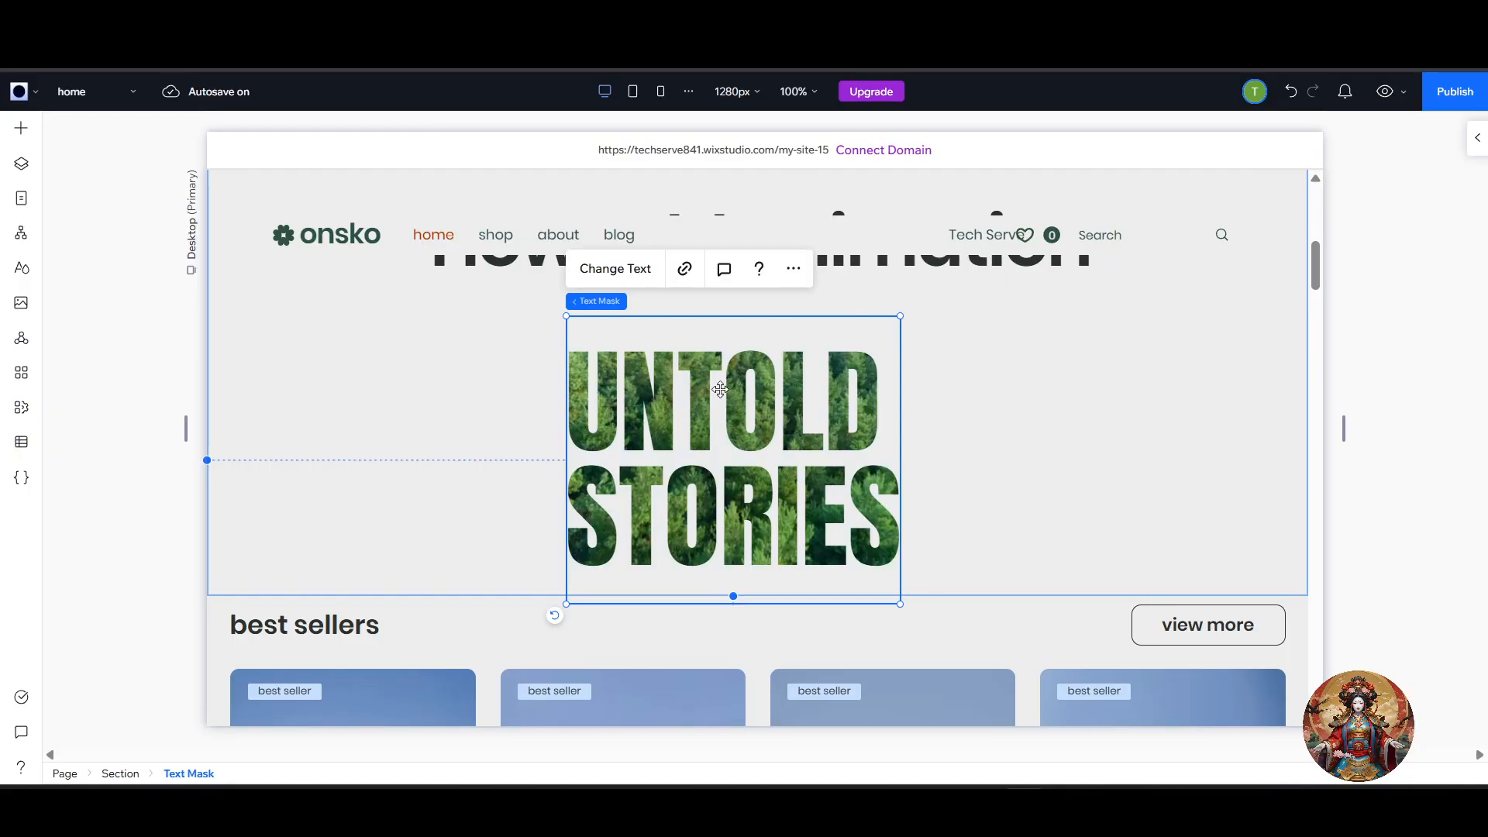
click(792, 268)
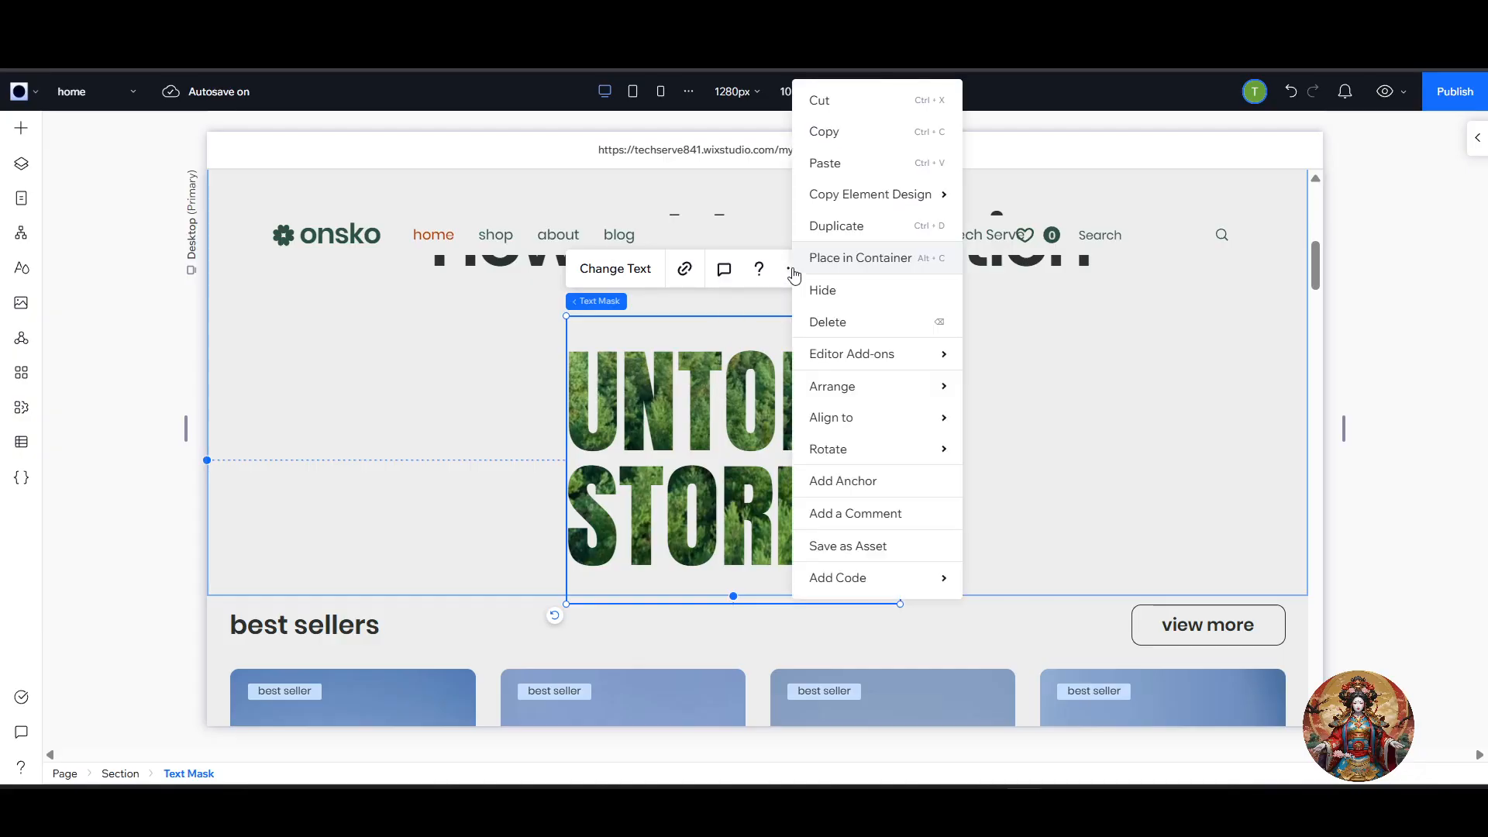
mouse_move(852, 386)
click(1142, 329)
click(700, 467)
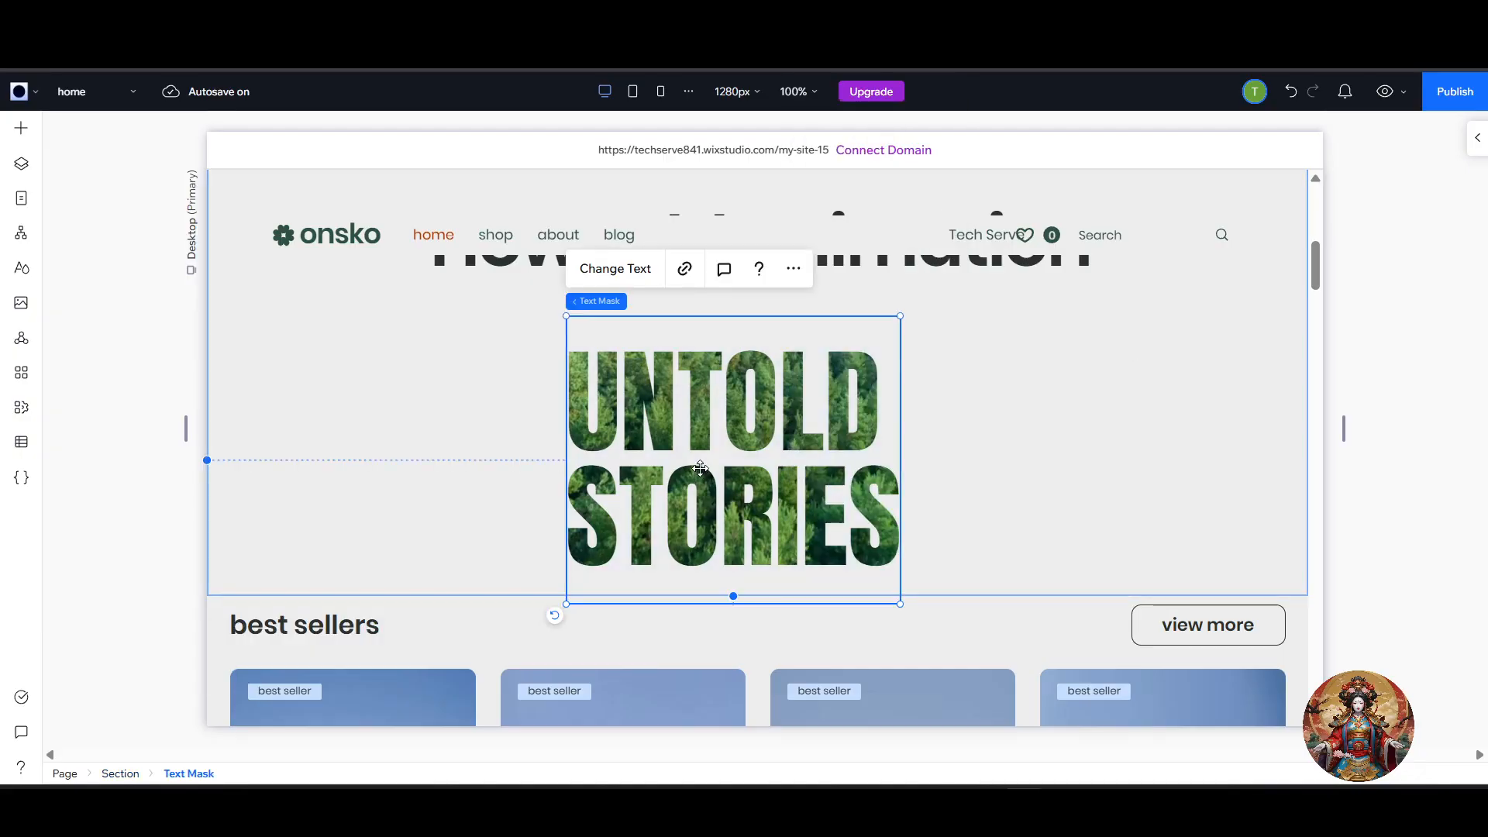
Add an entrance animation to the UNTOLD STORIES text mask using the Expand preset.
click(1478, 141)
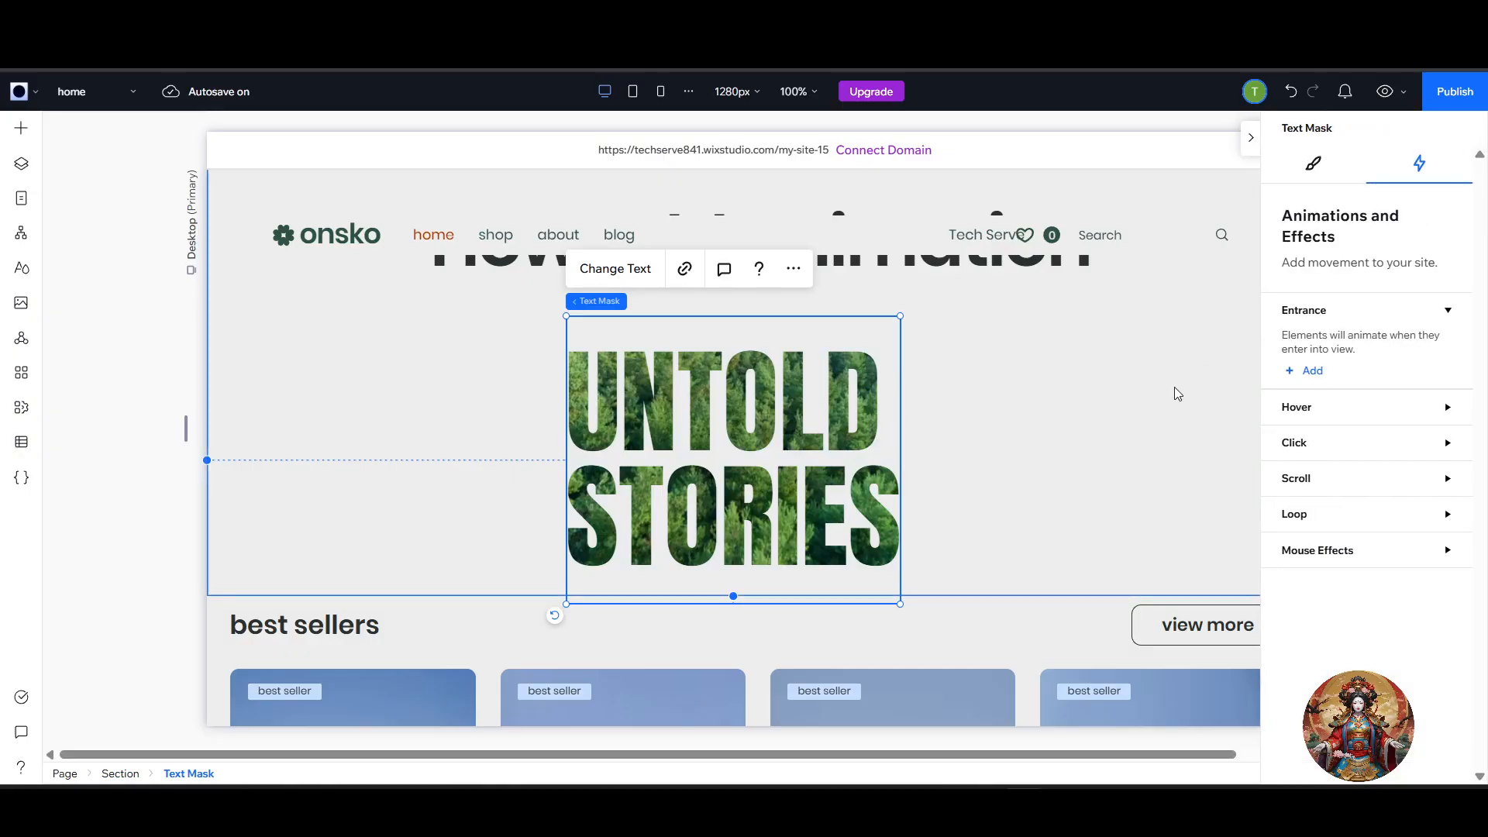
click(1312, 163)
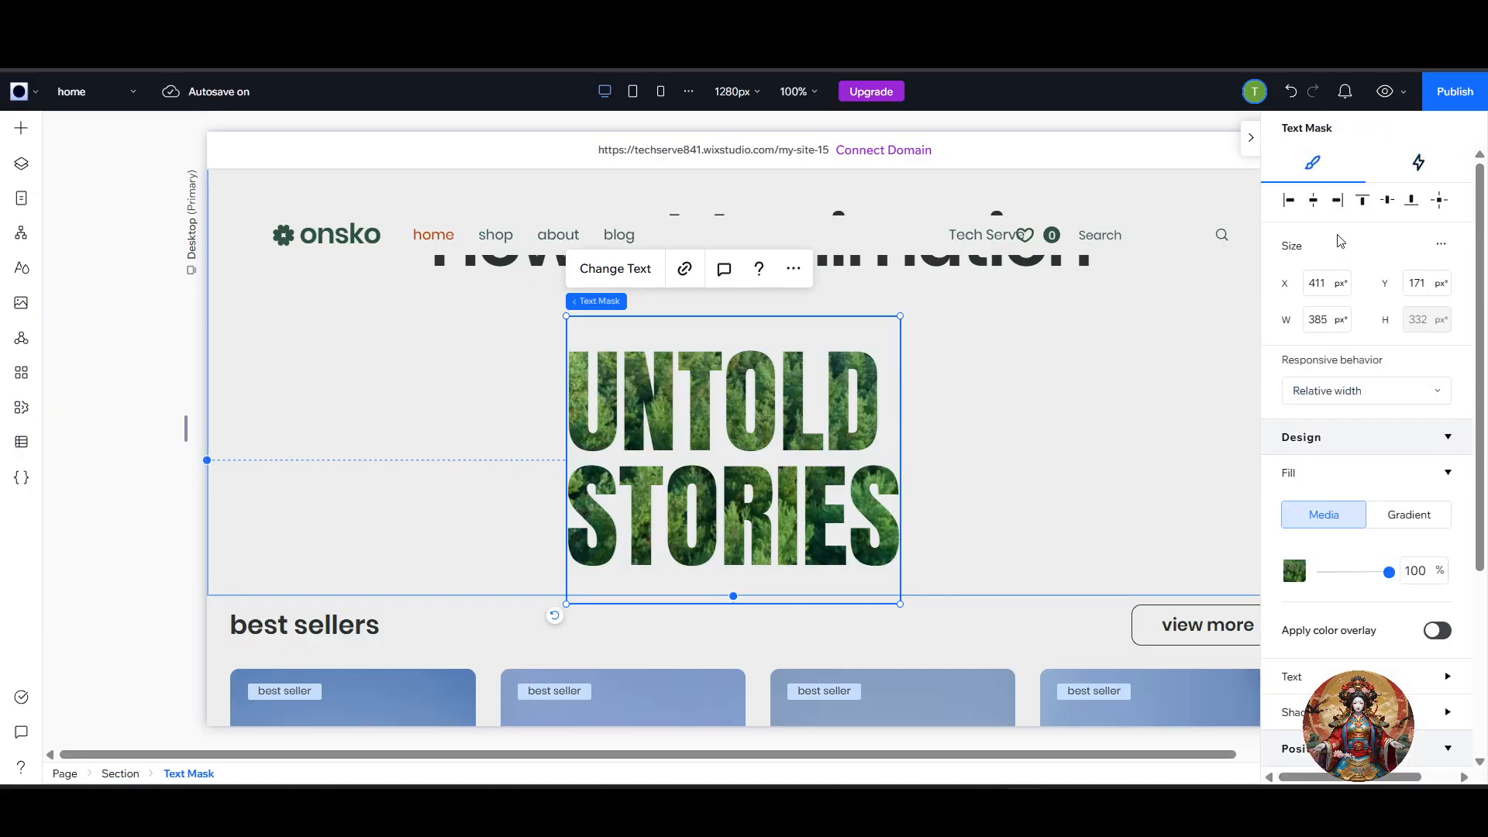
click(1420, 163)
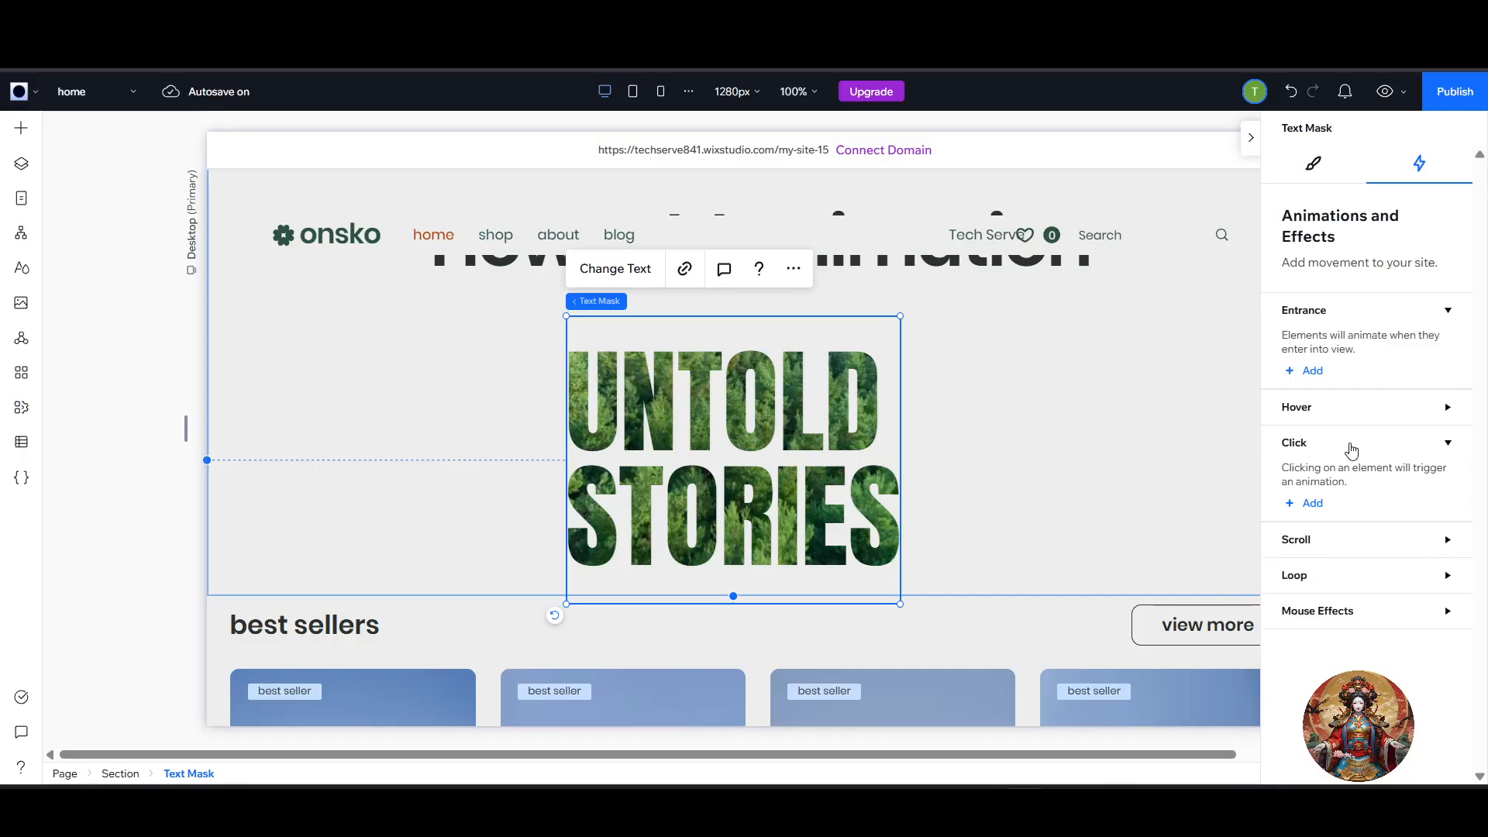
click(1310, 372)
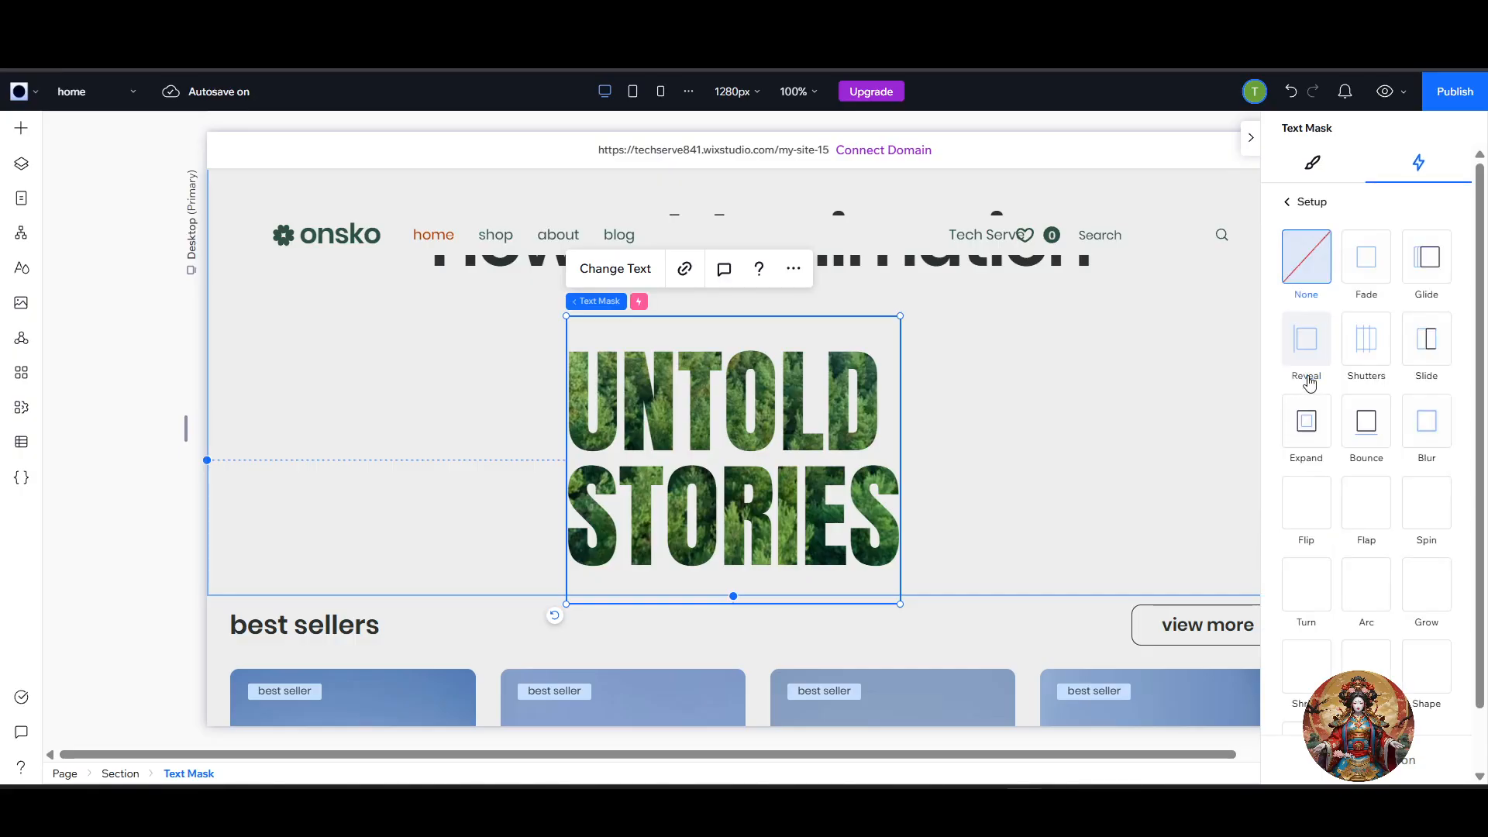
scroll(1372, 589, down, 2)
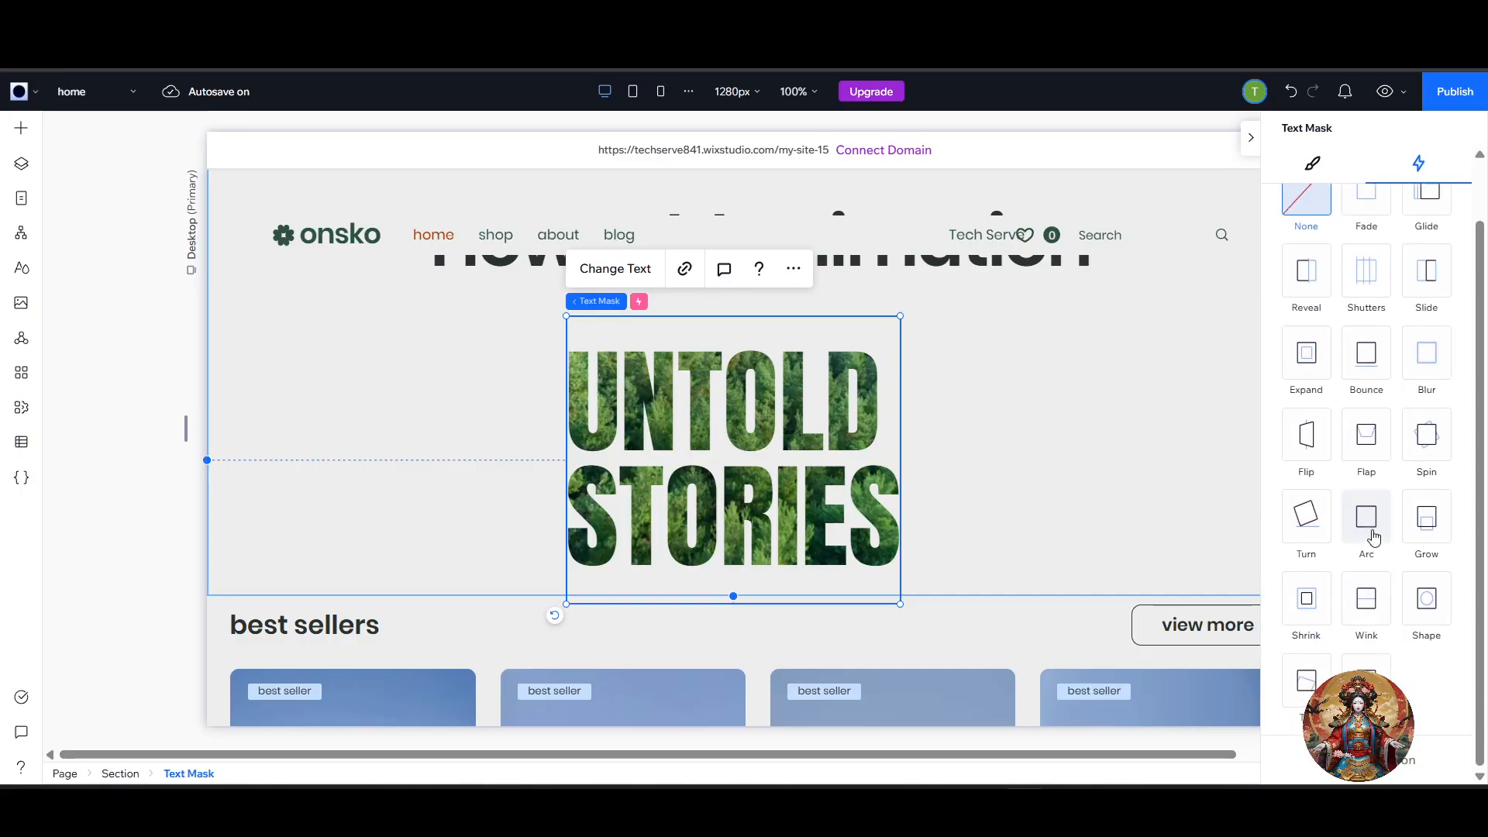
click(1323, 375)
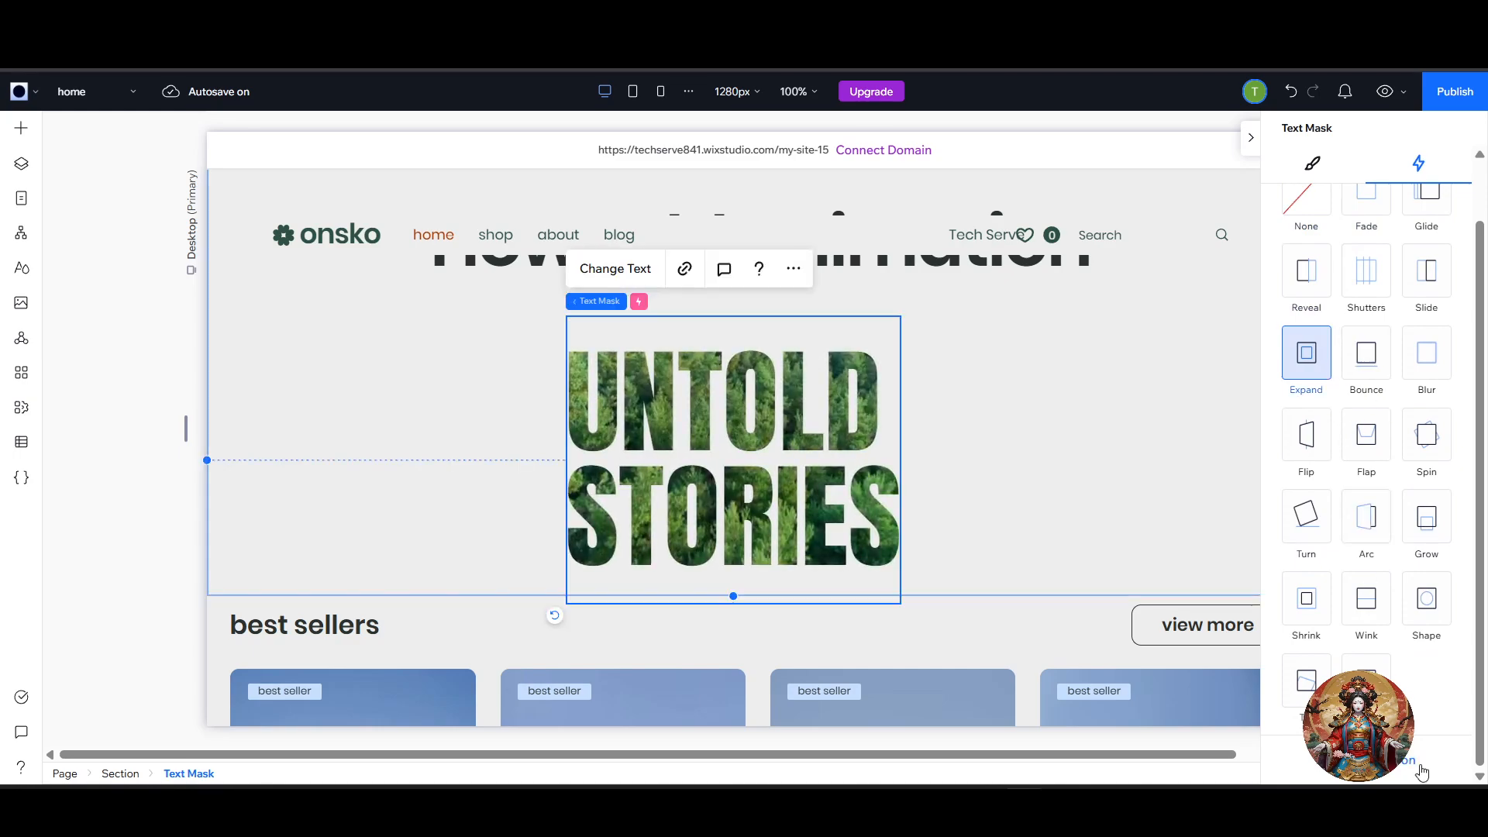
Publish the site on the free Wix Studio domain with the address ending my-site-15 and return to the canvas.
click(1457, 91)
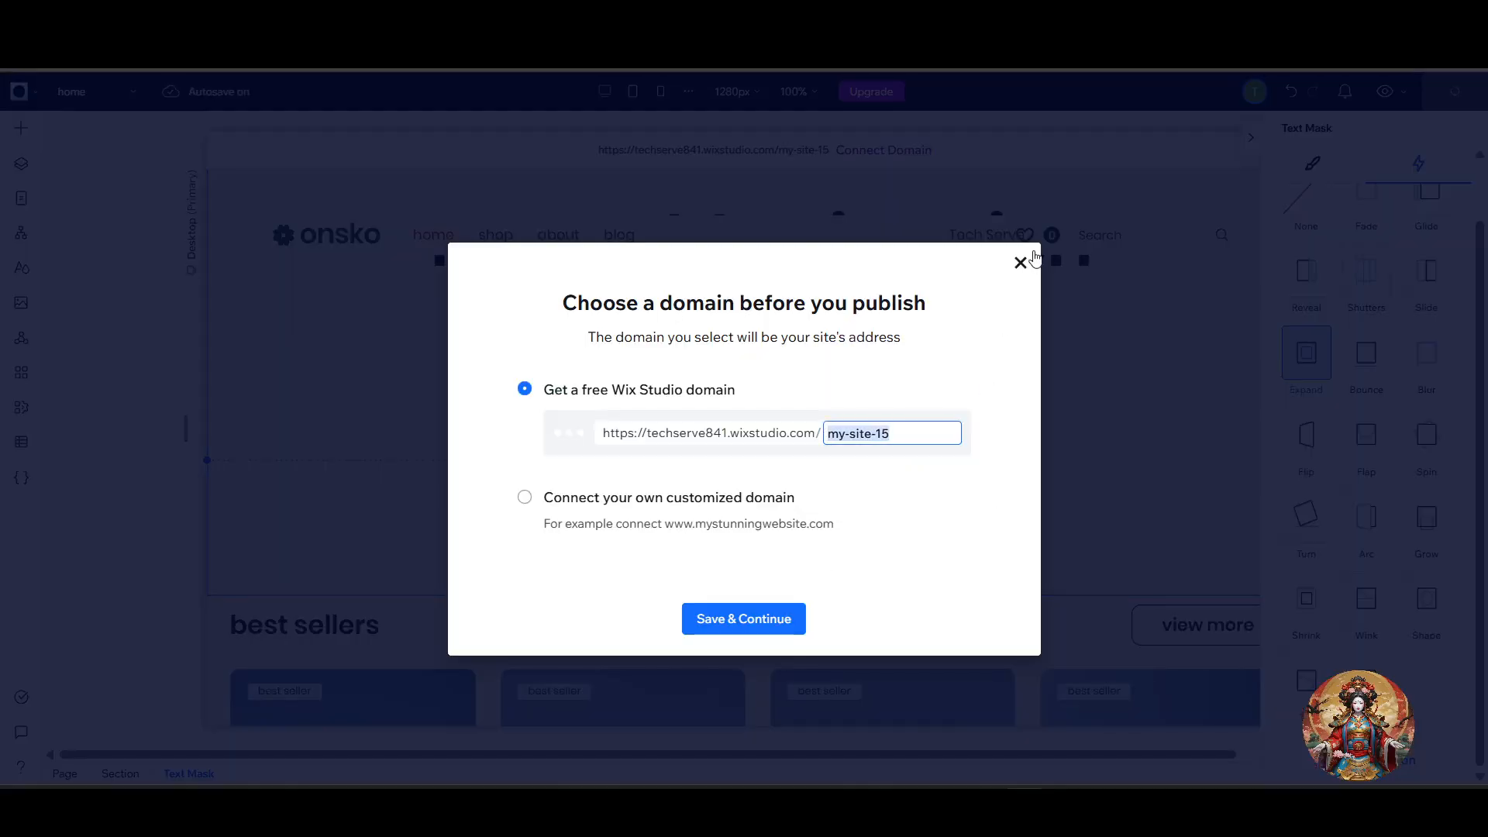
click(777, 629)
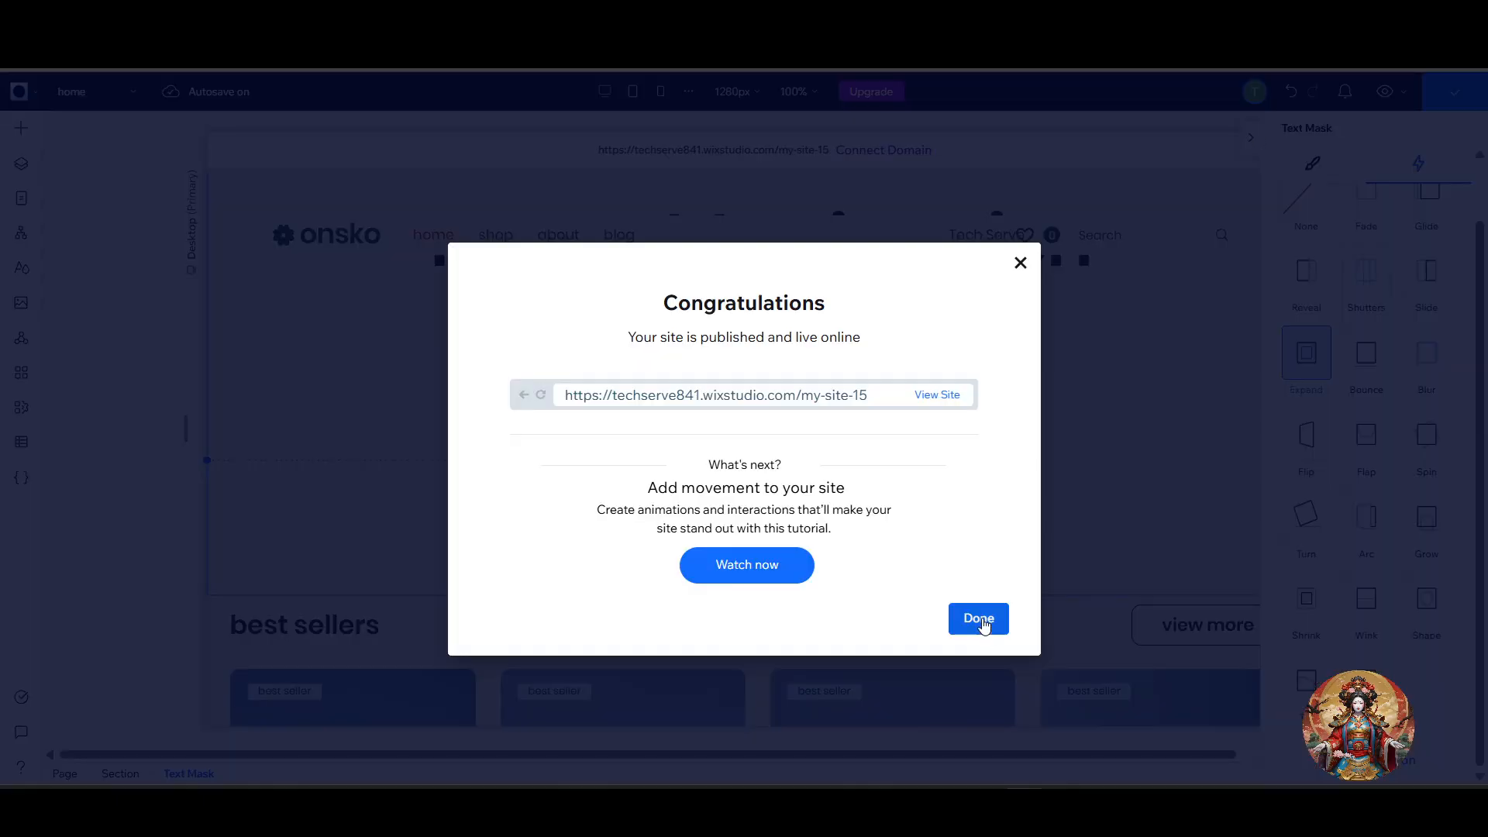
click(981, 619)
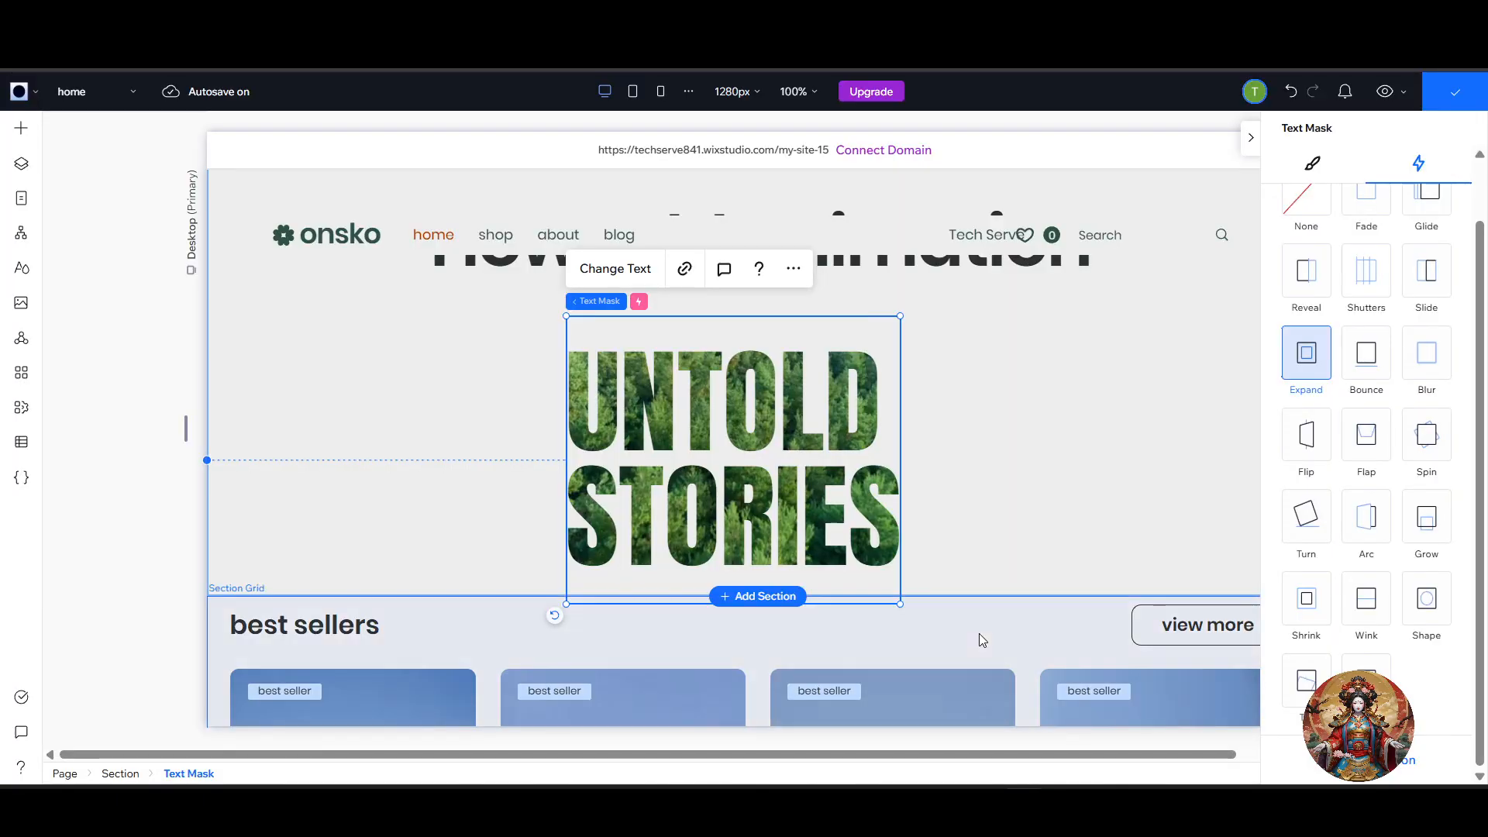
Preview the heading and text mask animations on the home page and return to editing the site.
click(1387, 91)
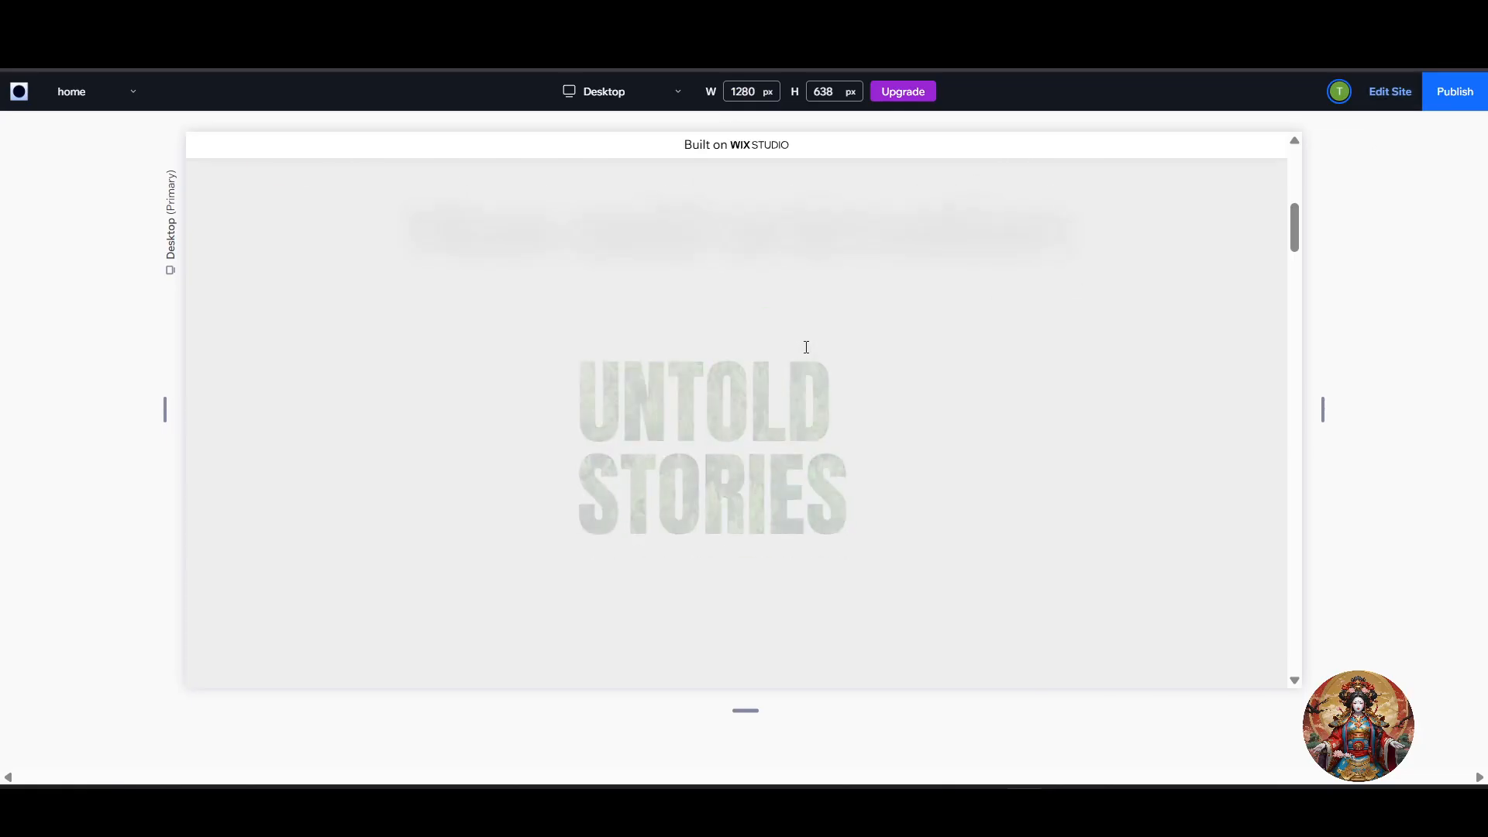
scroll(806, 345, up, 2)
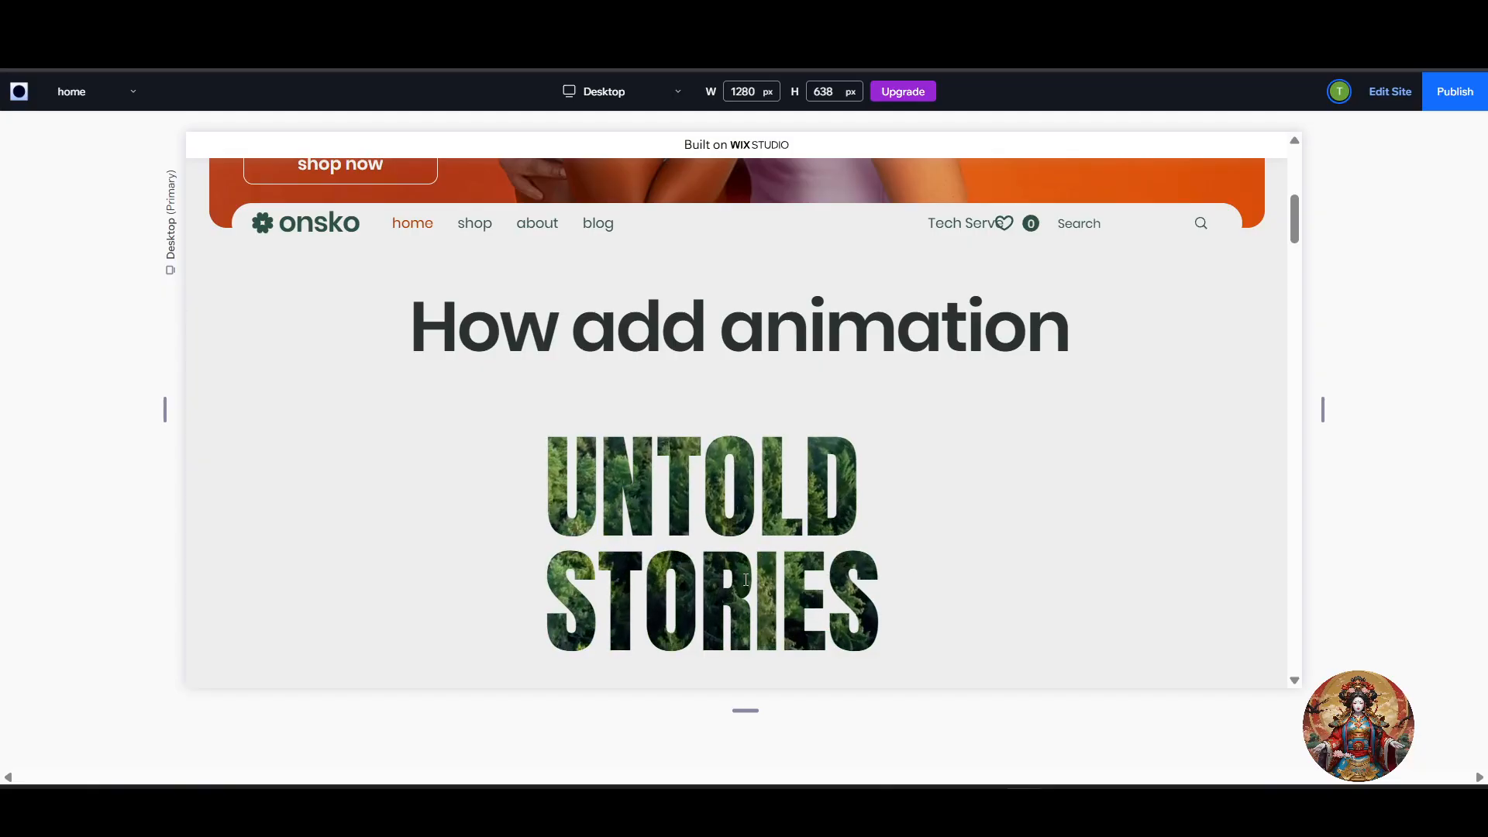
click(1386, 101)
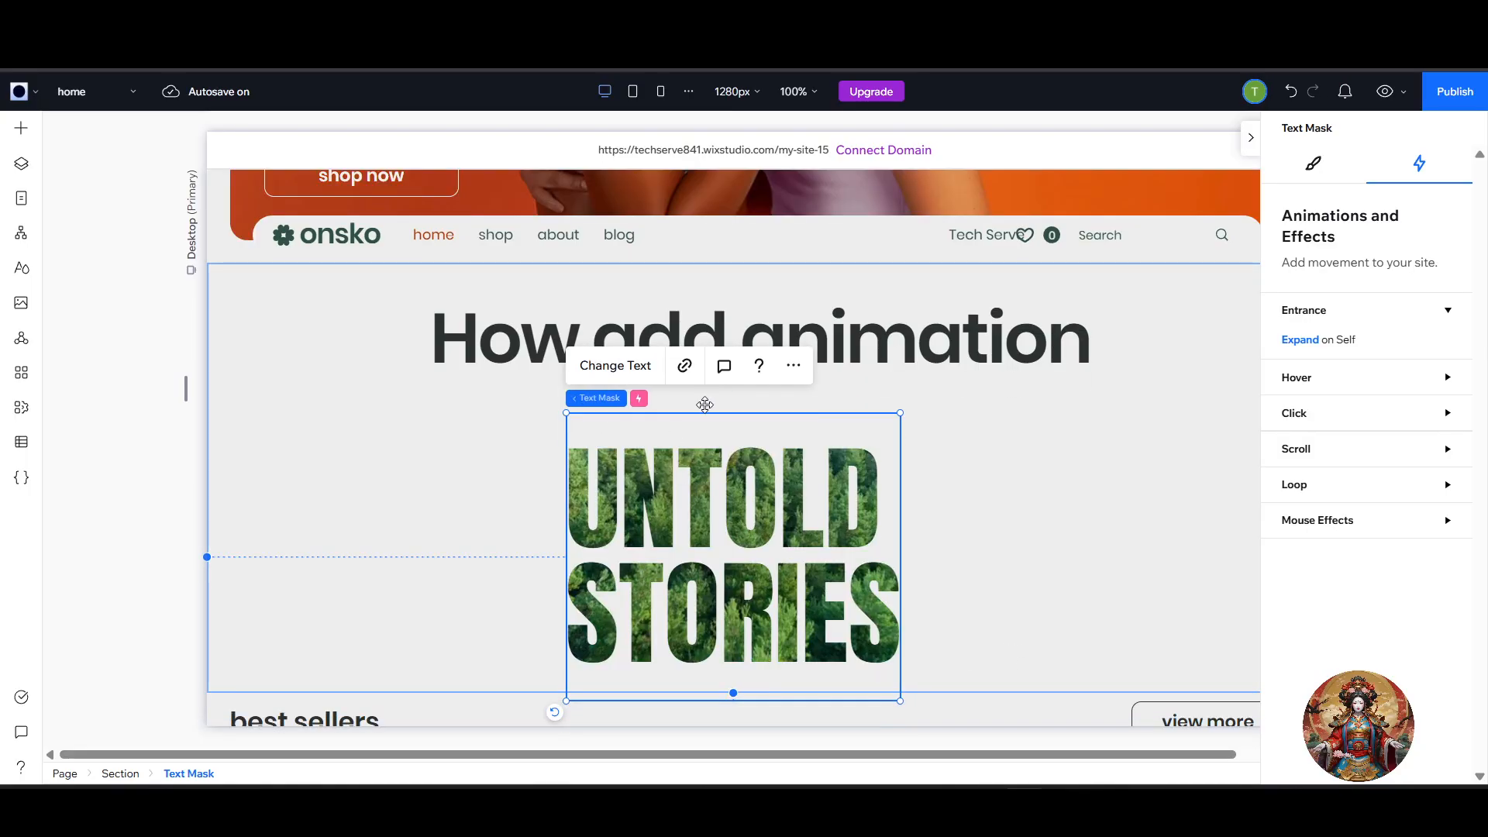
Replace the UNTOLD STORIES text mask's media fill with the Foggy Forest Sunrise video from Media from Wix.
mouse_move(618, 402)
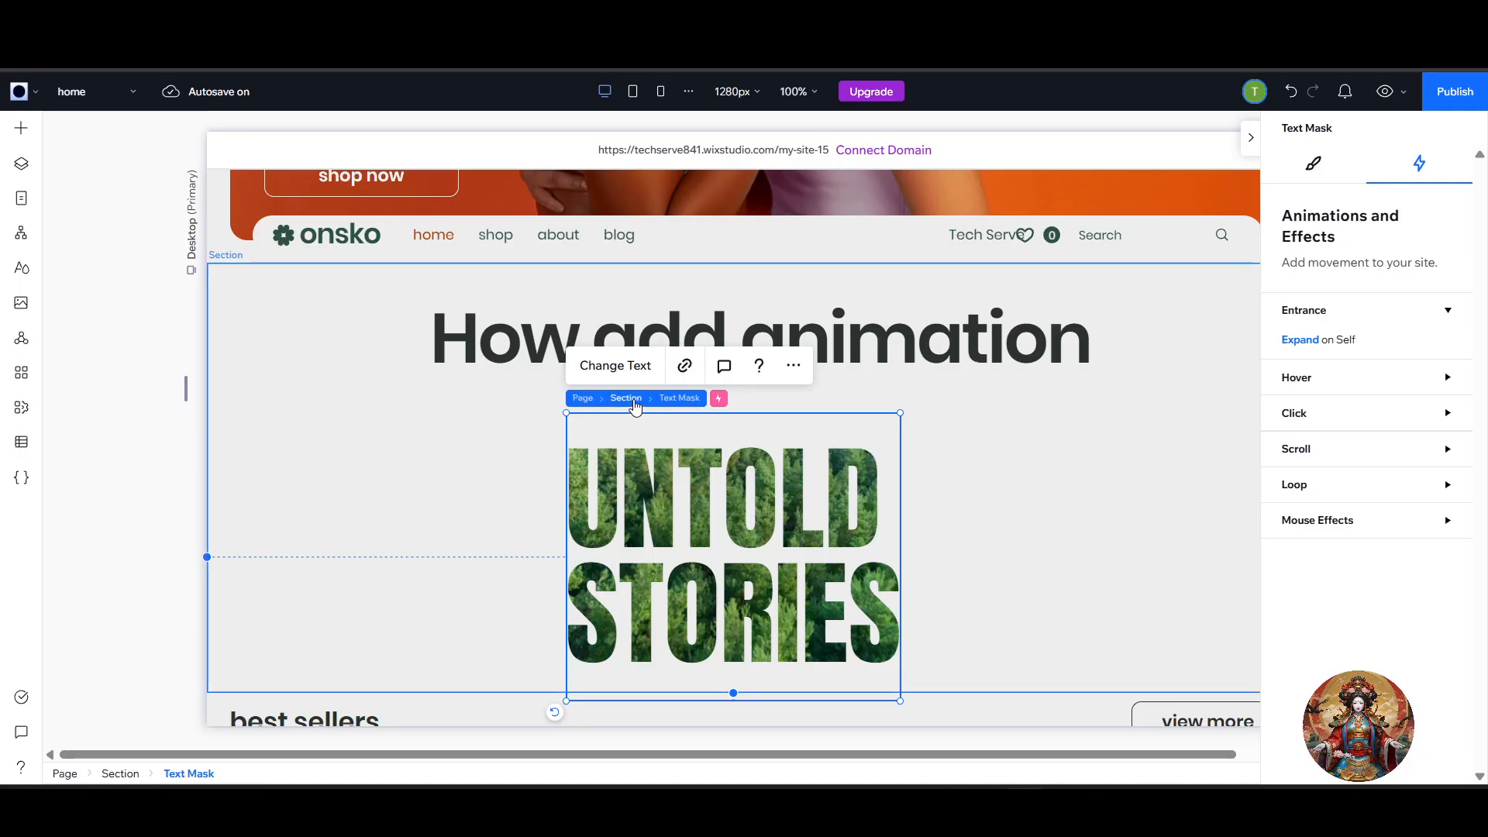
click(635, 400)
click(668, 449)
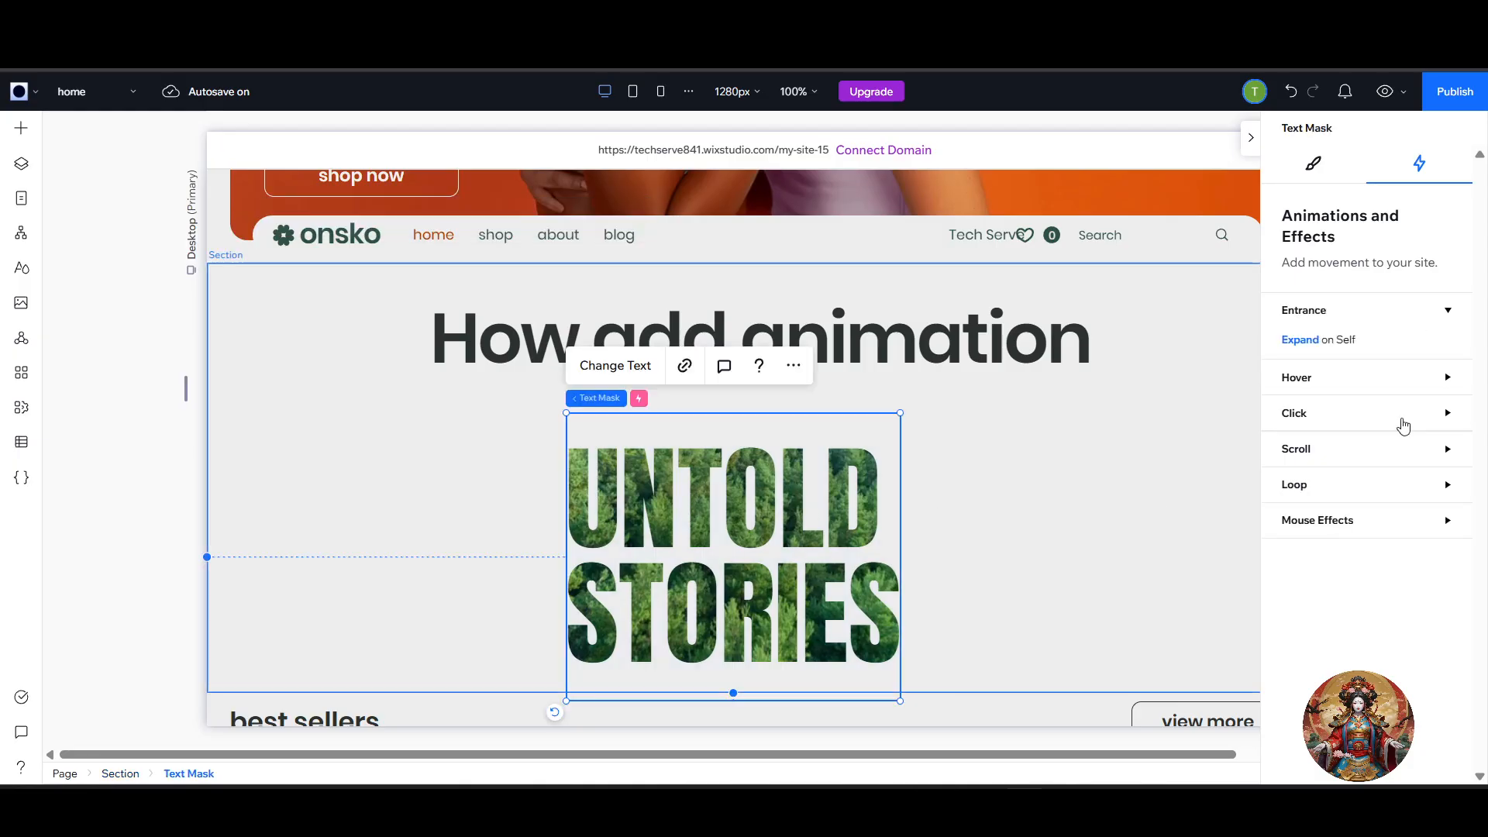
click(1308, 167)
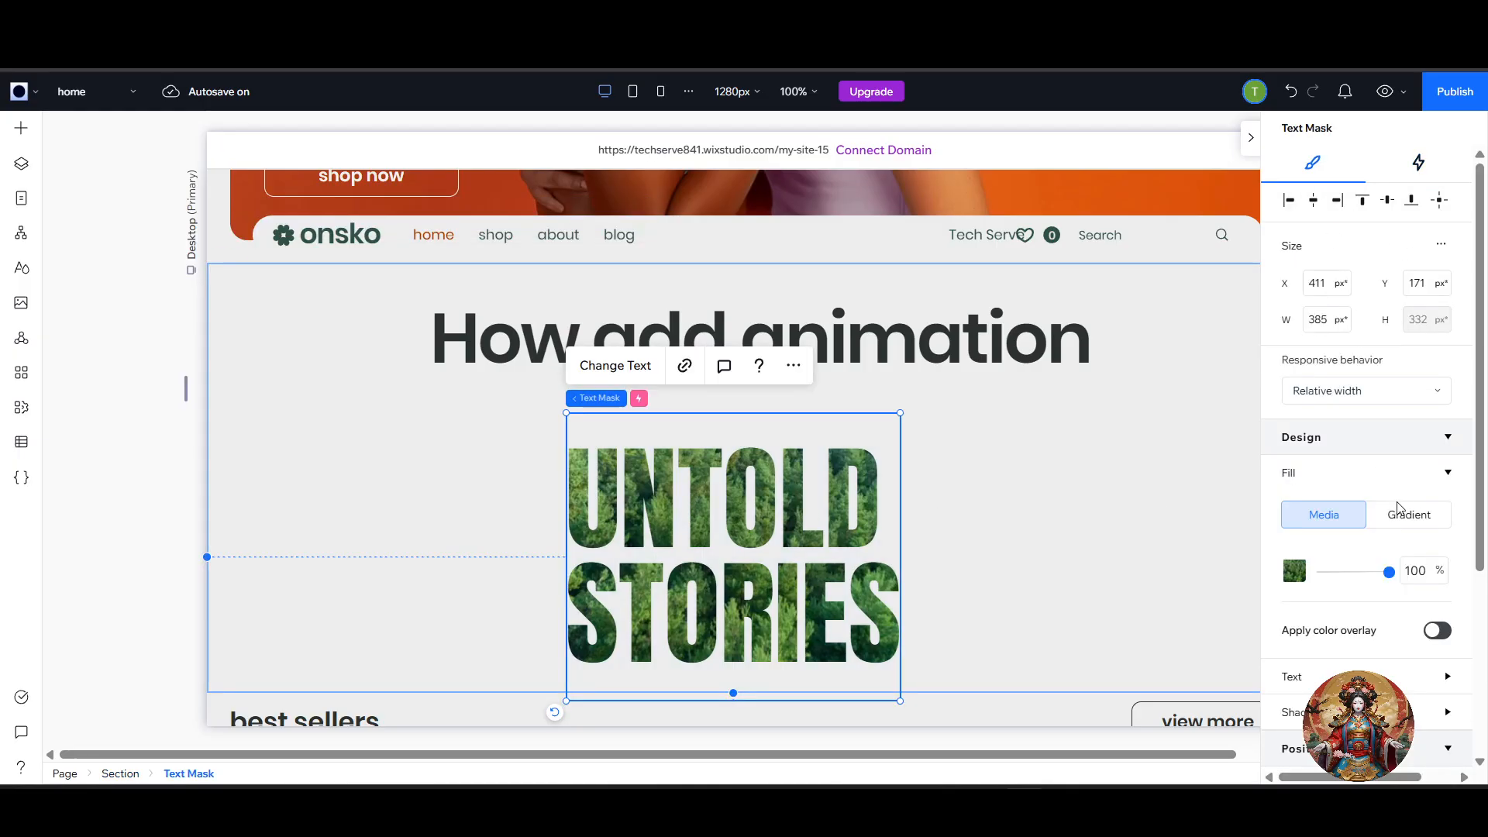
scroll(1318, 600, down, 4)
scroll(1333, 586, up, 3)
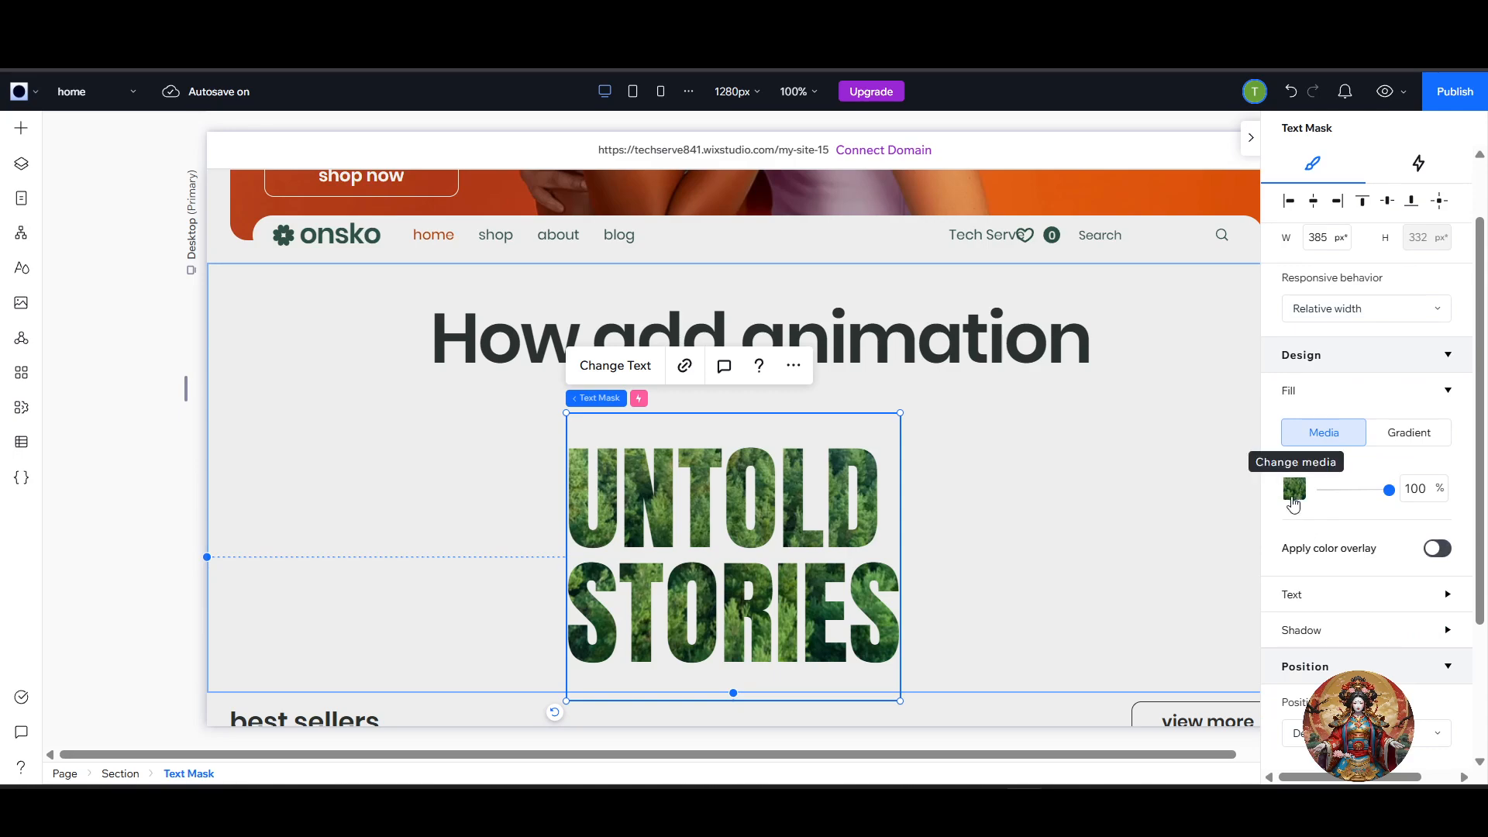
click(1294, 490)
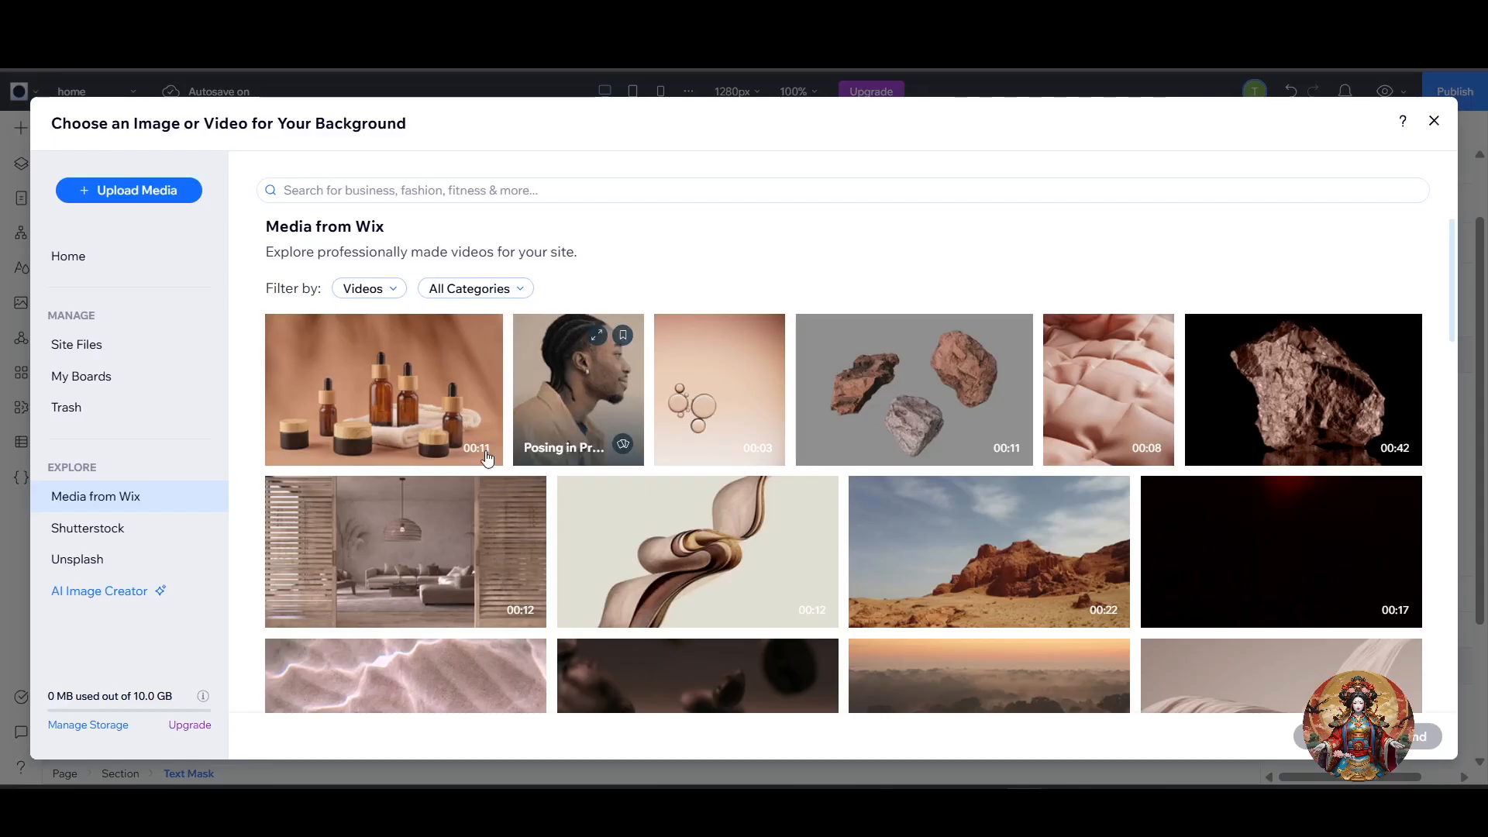
scroll(401, 538, down, 1)
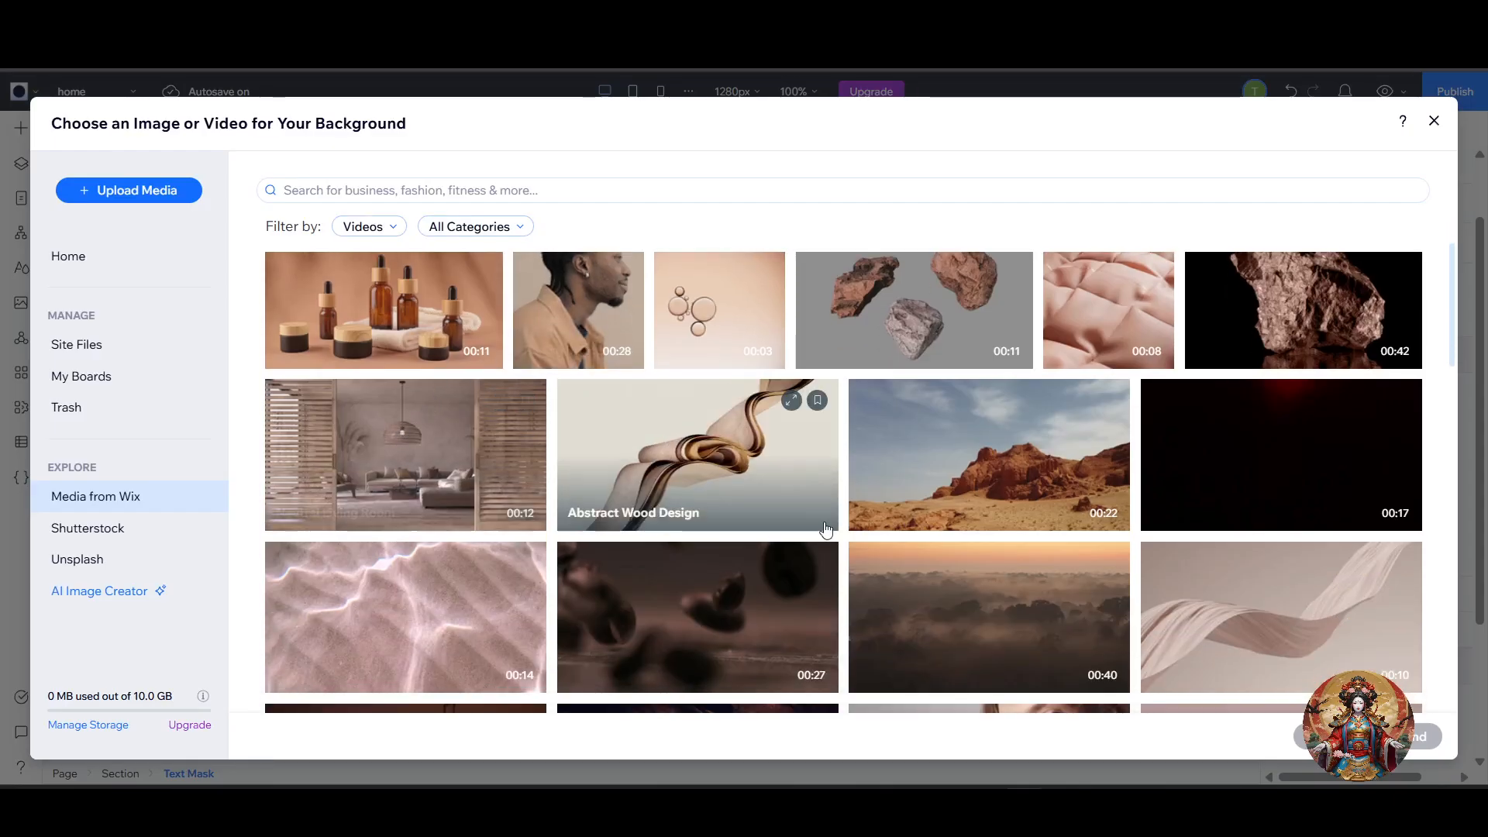
scroll(1011, 516, down, 2)
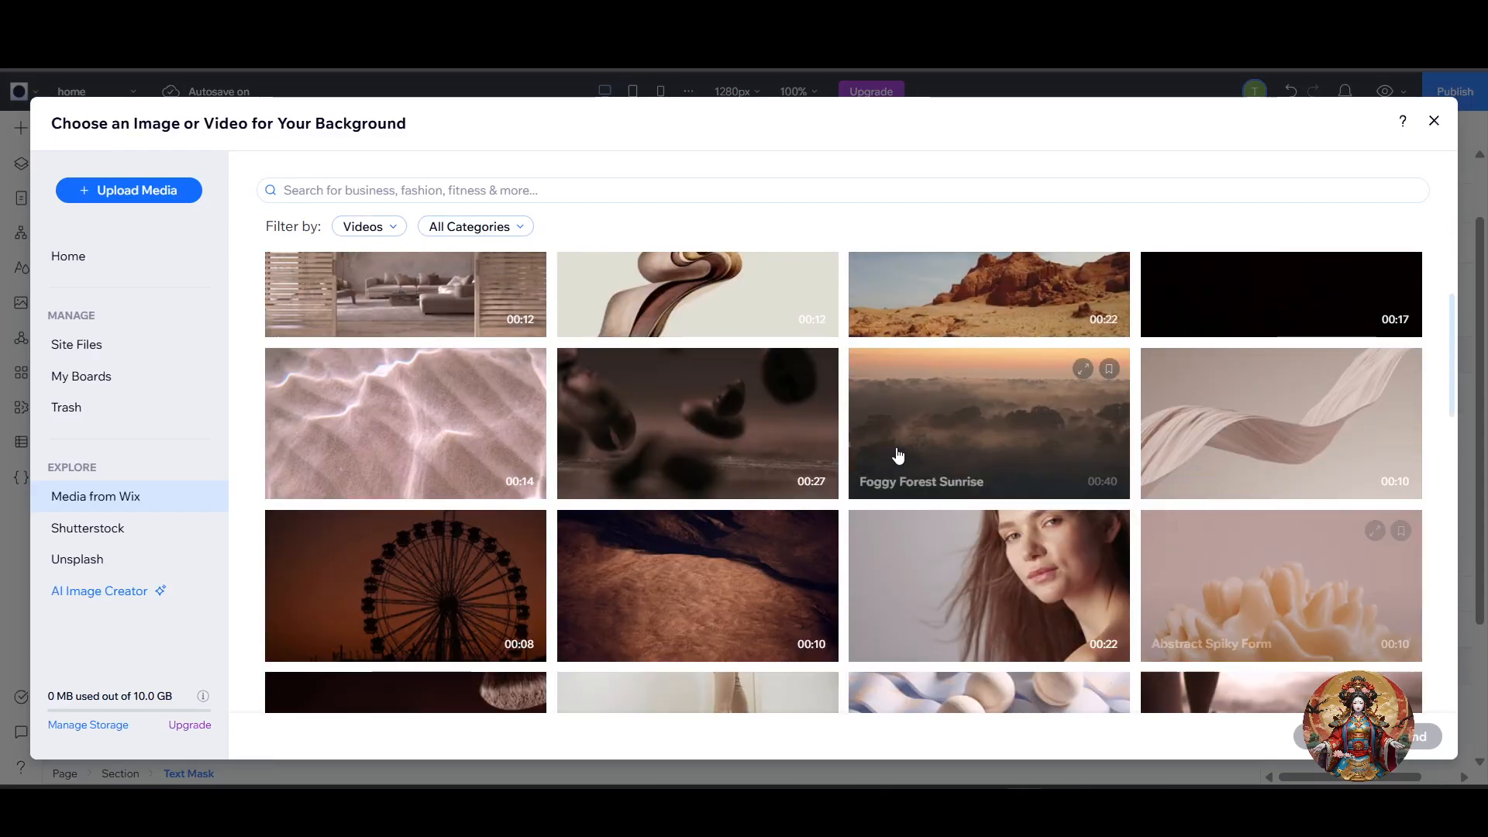
click(899, 459)
click(1366, 737)
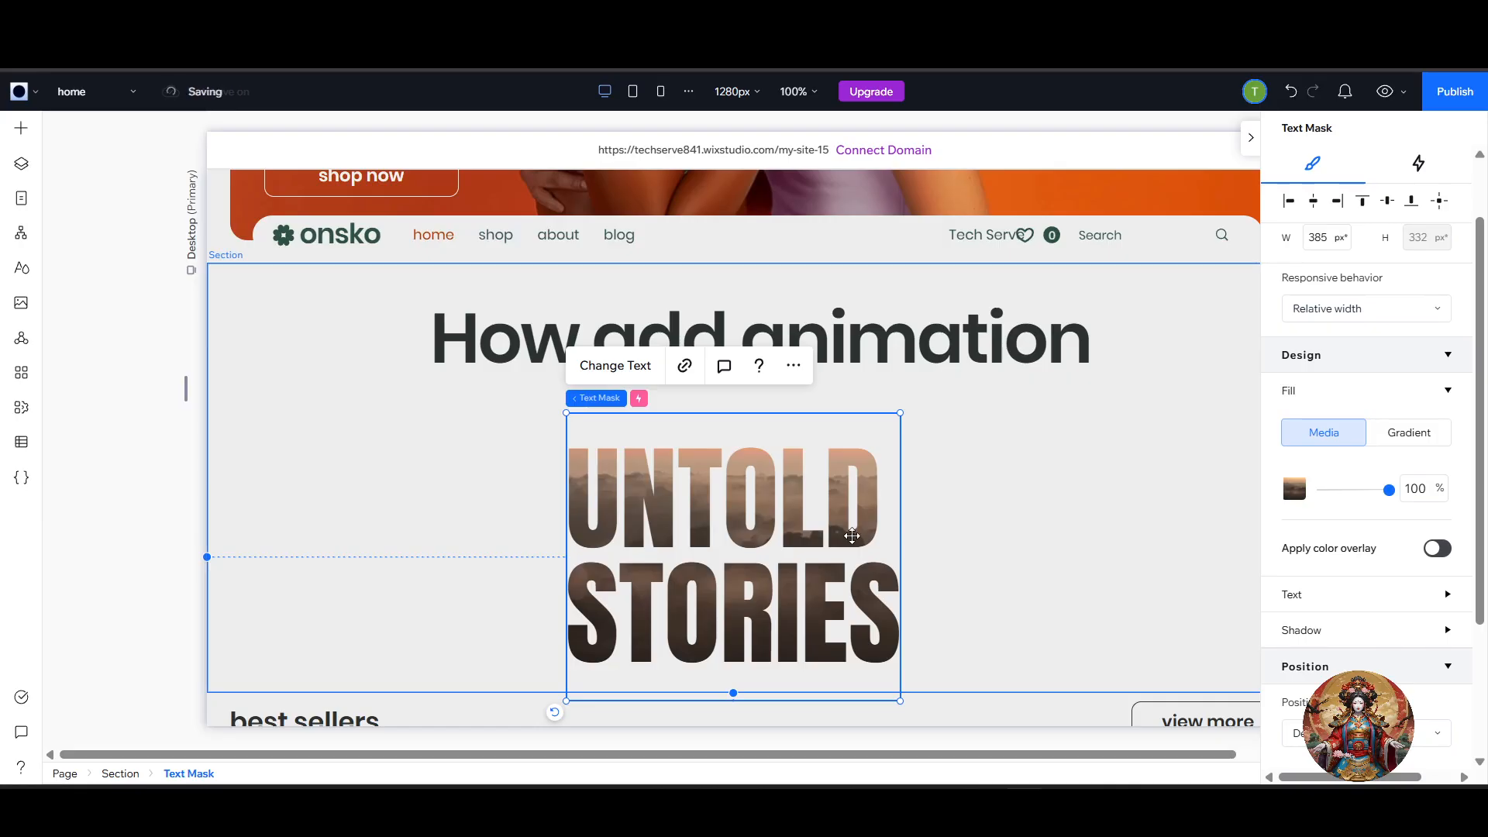
scroll(739, 557, up, 1)
scroll(740, 557, up, 3)
scroll(739, 558, down, 6)
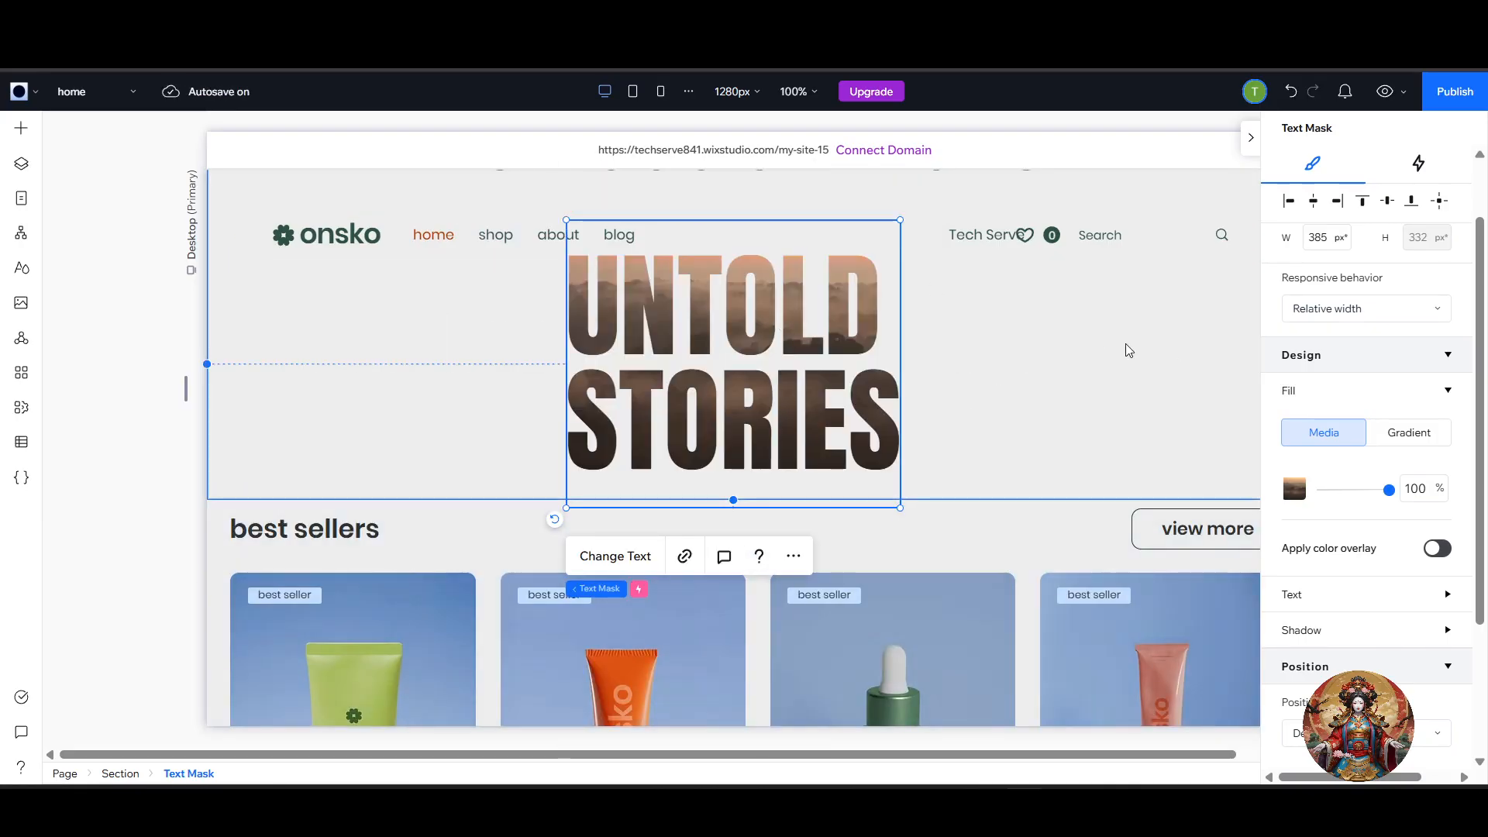
click(1118, 364)
scroll(1118, 365, up, 2)
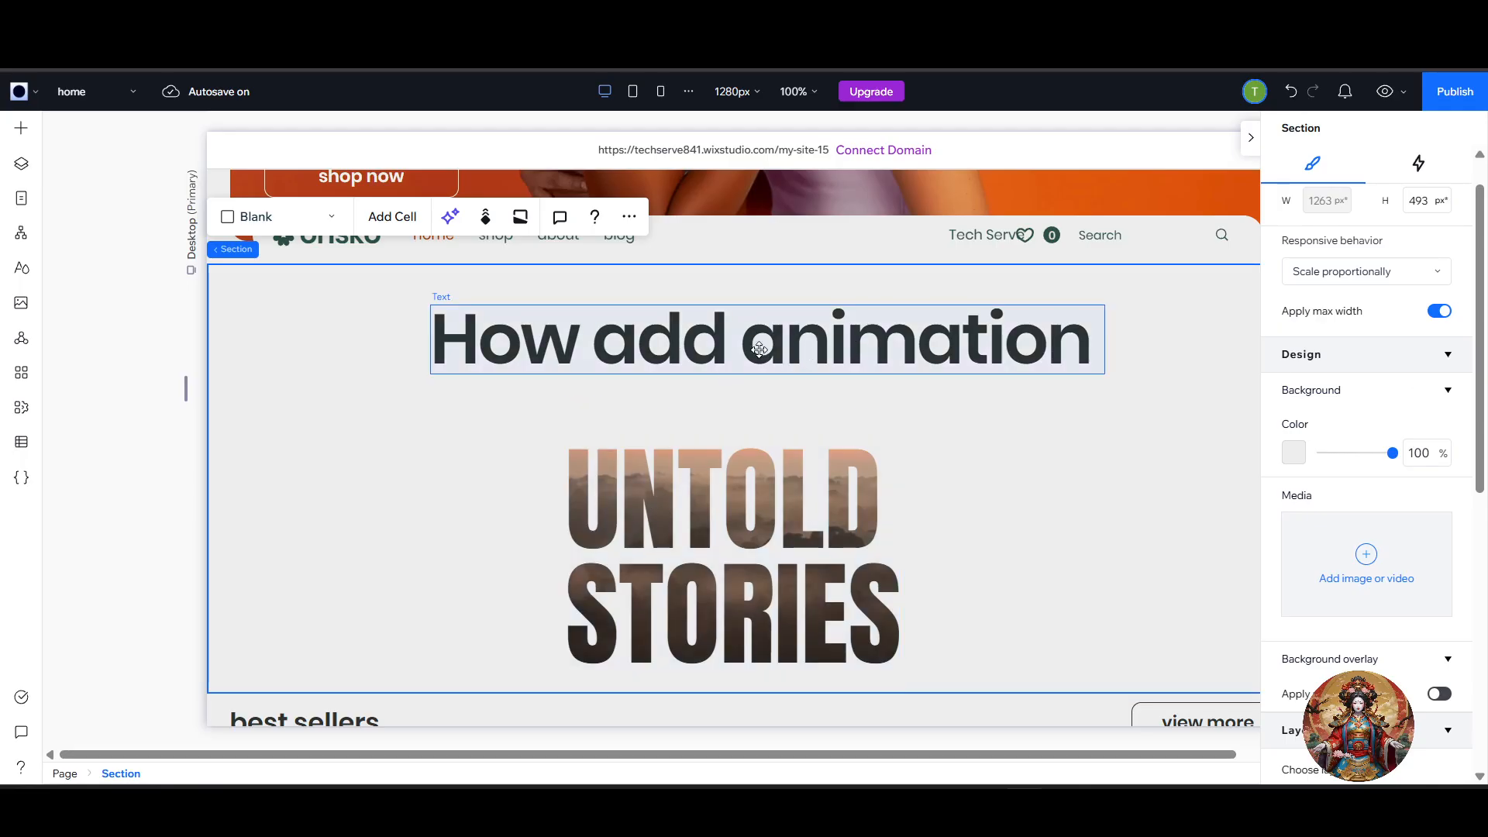
click(701, 546)
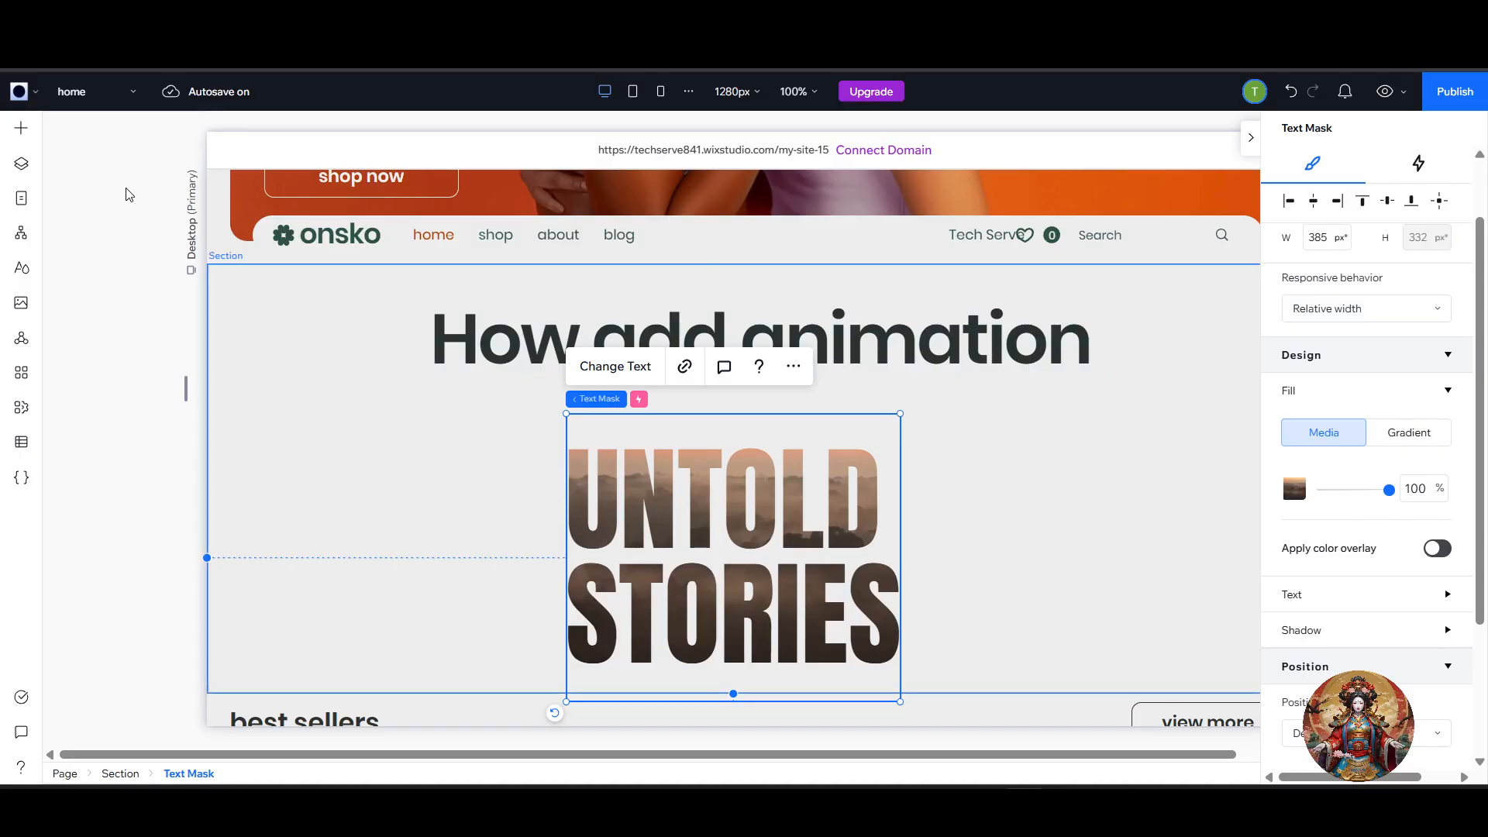
Add the black Start Now styled button to the section, just above the How add animation heading.
click(23, 132)
click(130, 423)
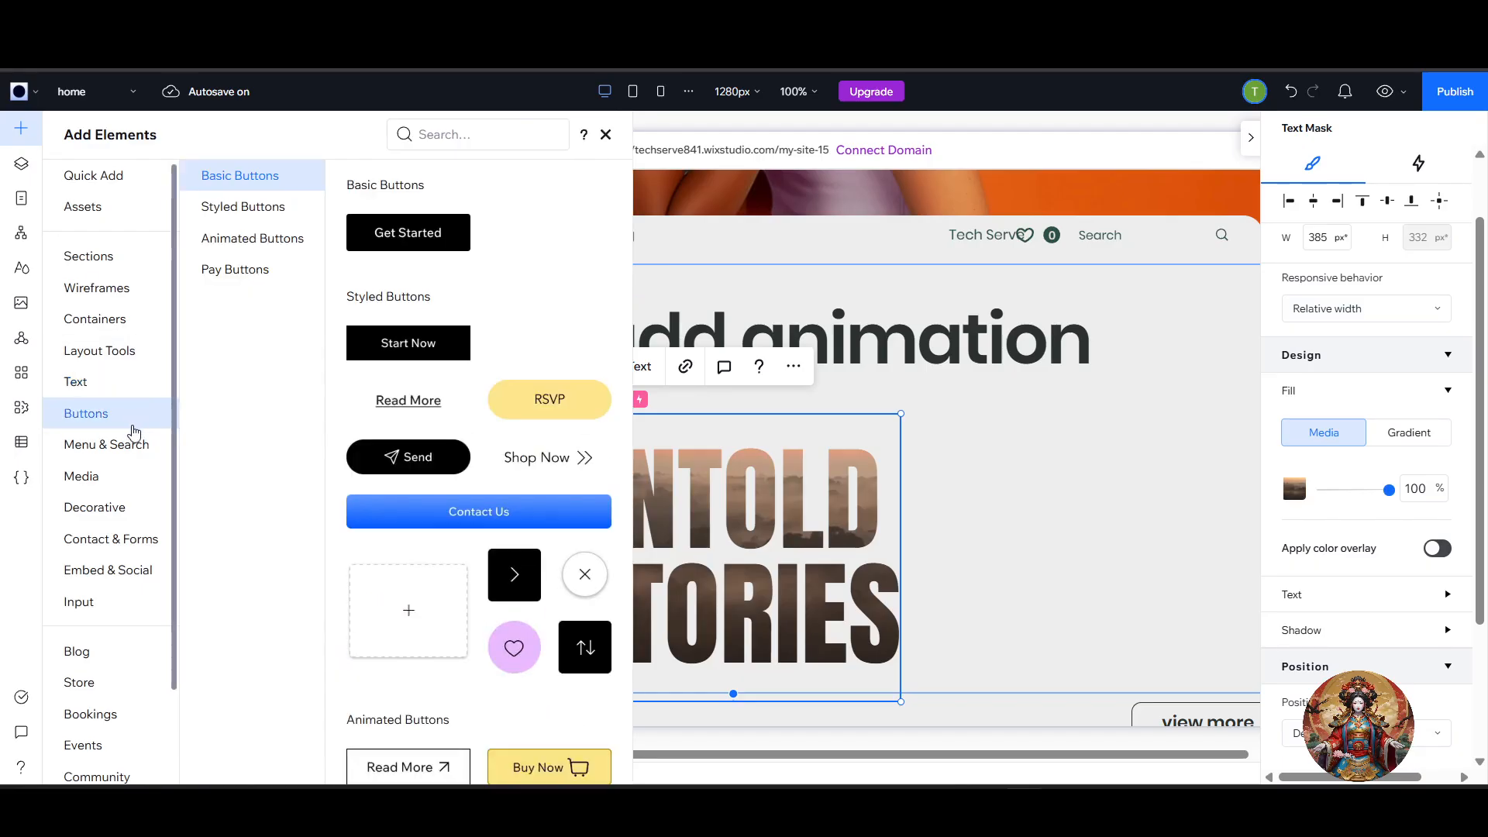
drag(393, 344, 768, 298)
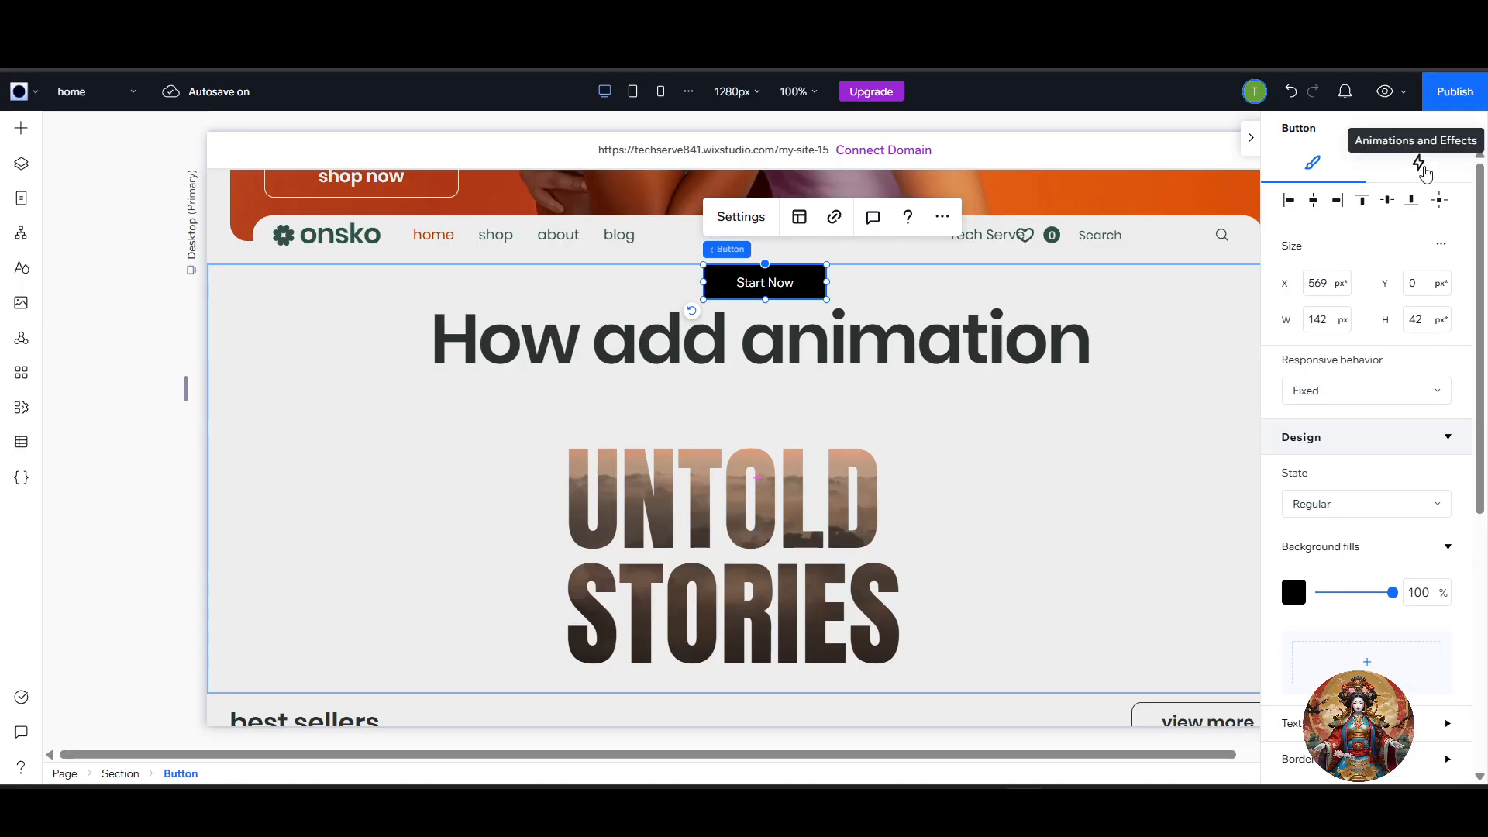
Look at the Start Now button's animation categories, and select the heading to review its assigned animations.
click(1422, 165)
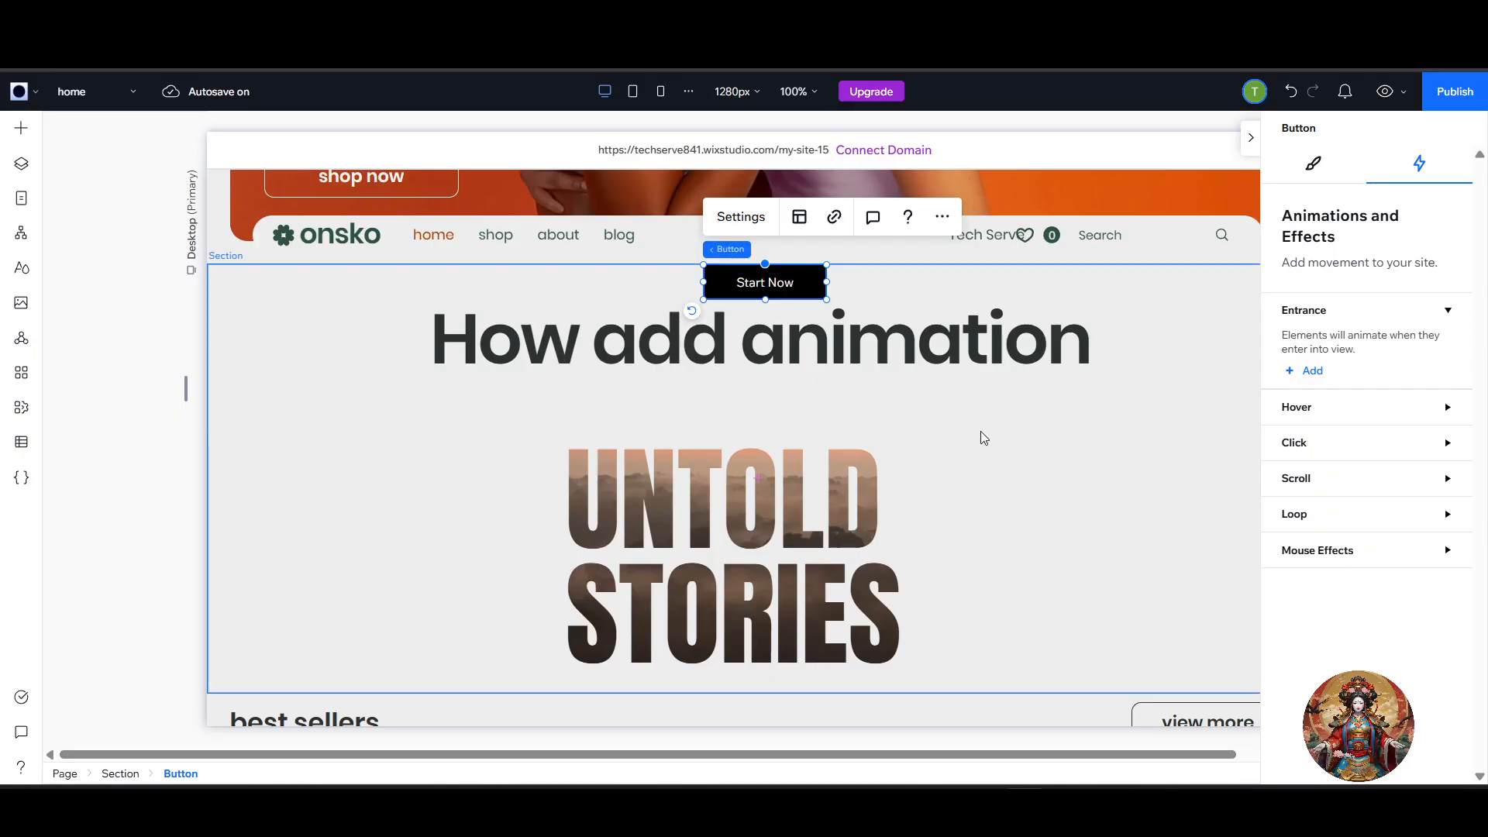
click(950, 362)
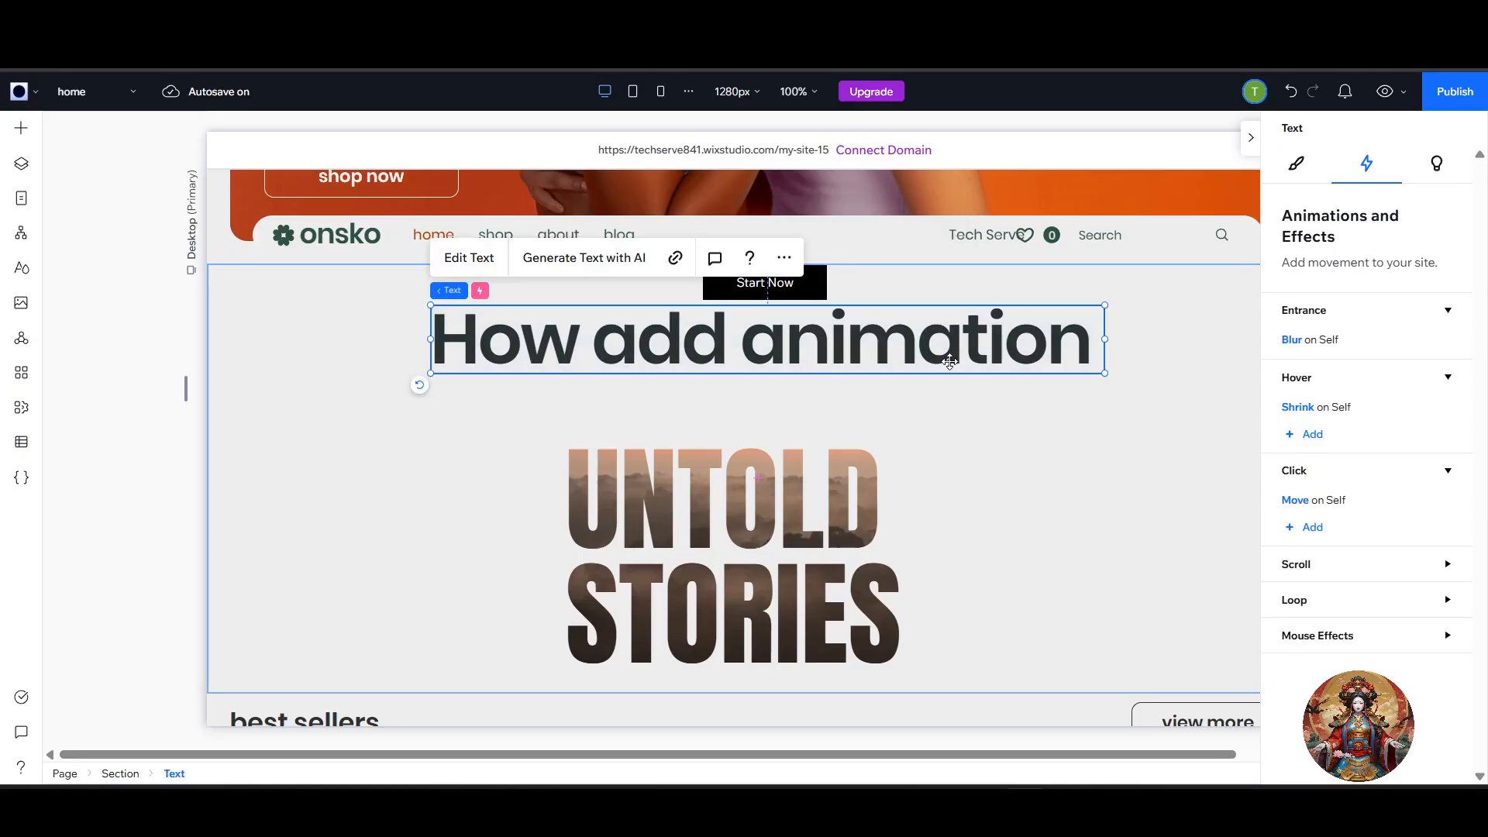